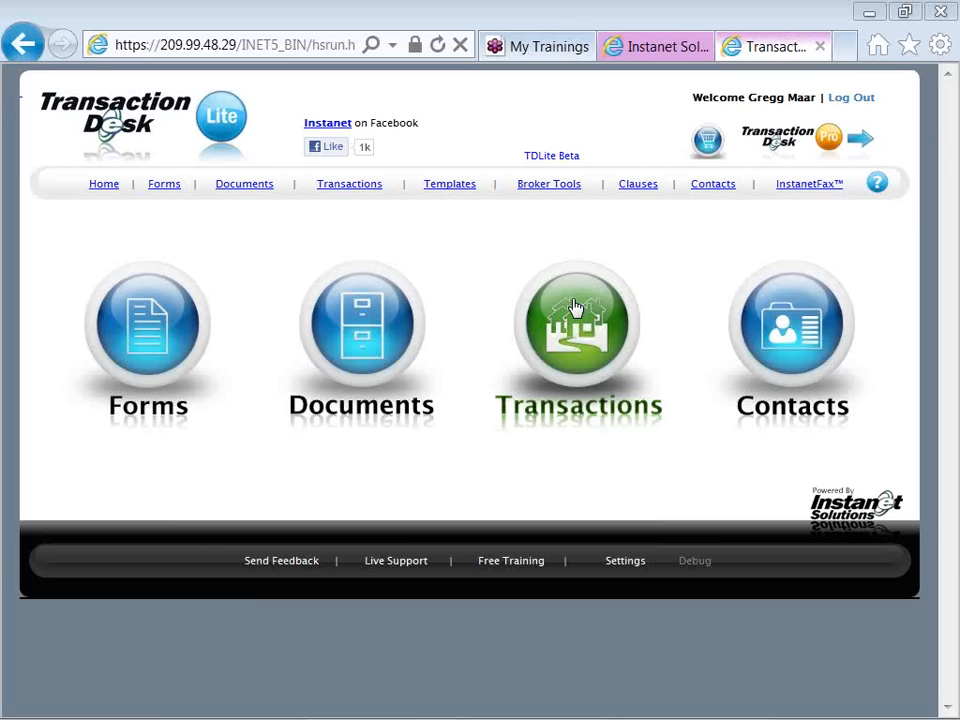
Review the contacts, forms and documents stored in the most recently modified SFR Buyer transaction
left_click(575, 307)
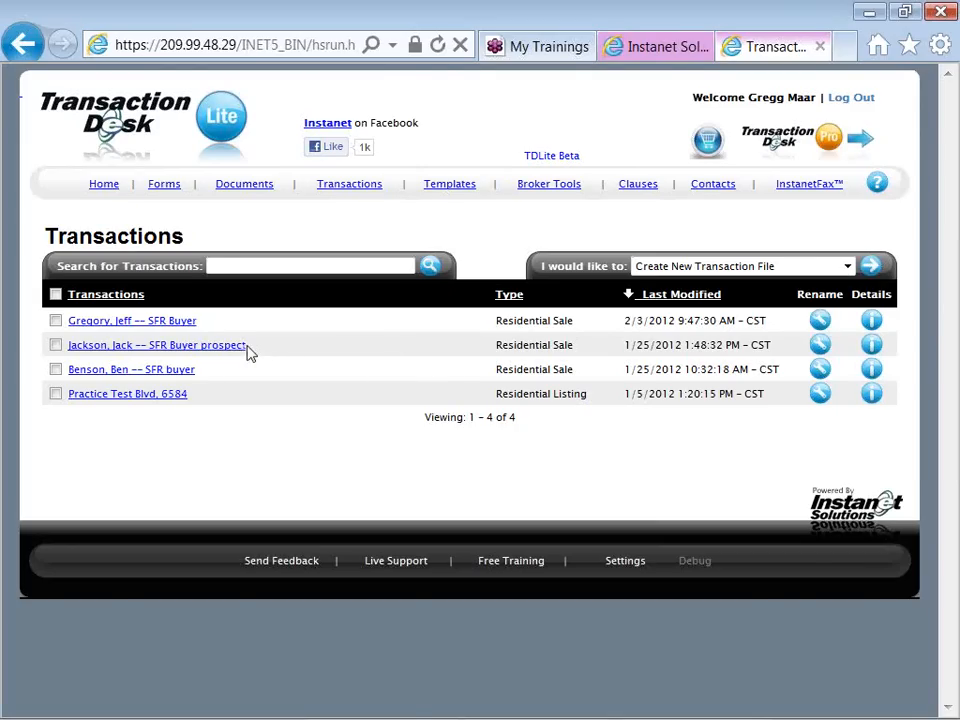
left_click(190, 326)
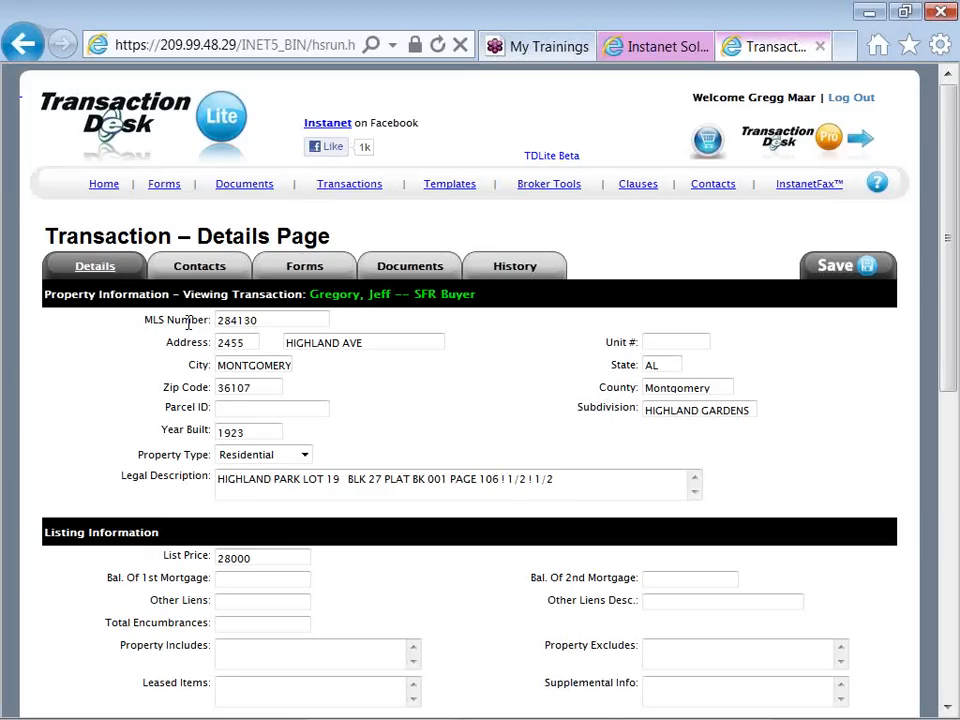
left_click(192, 278)
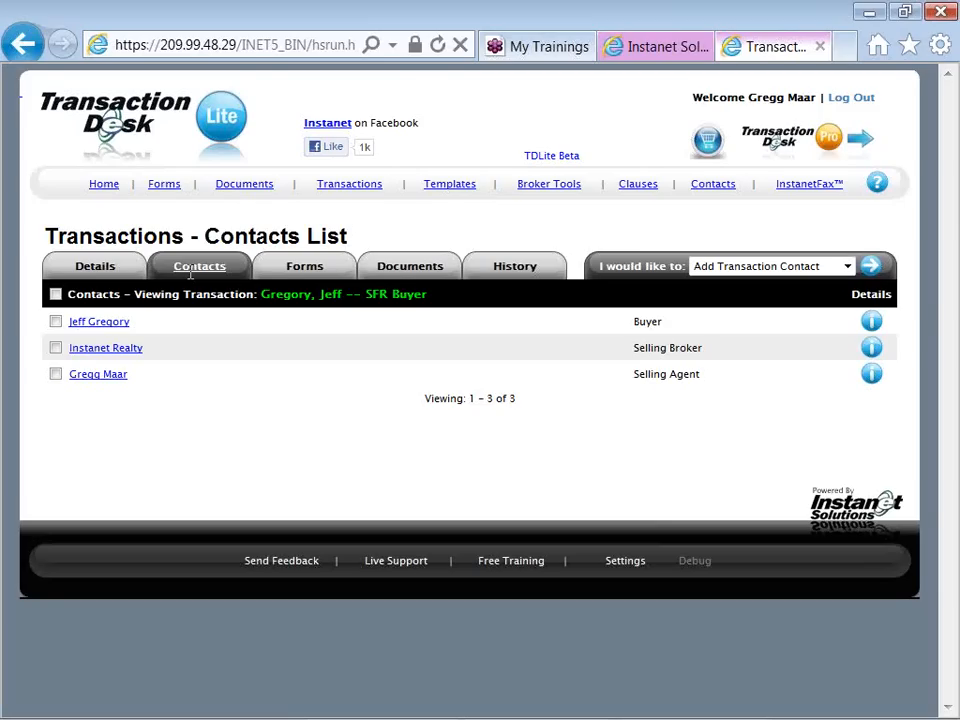
left_click(305, 268)
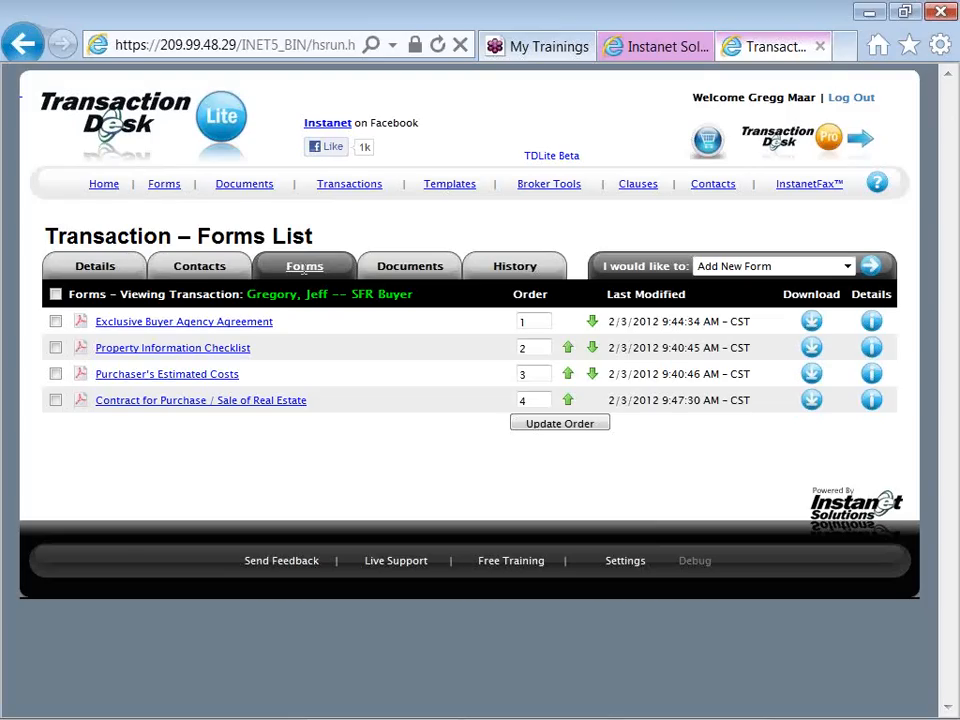
left_click(384, 277)
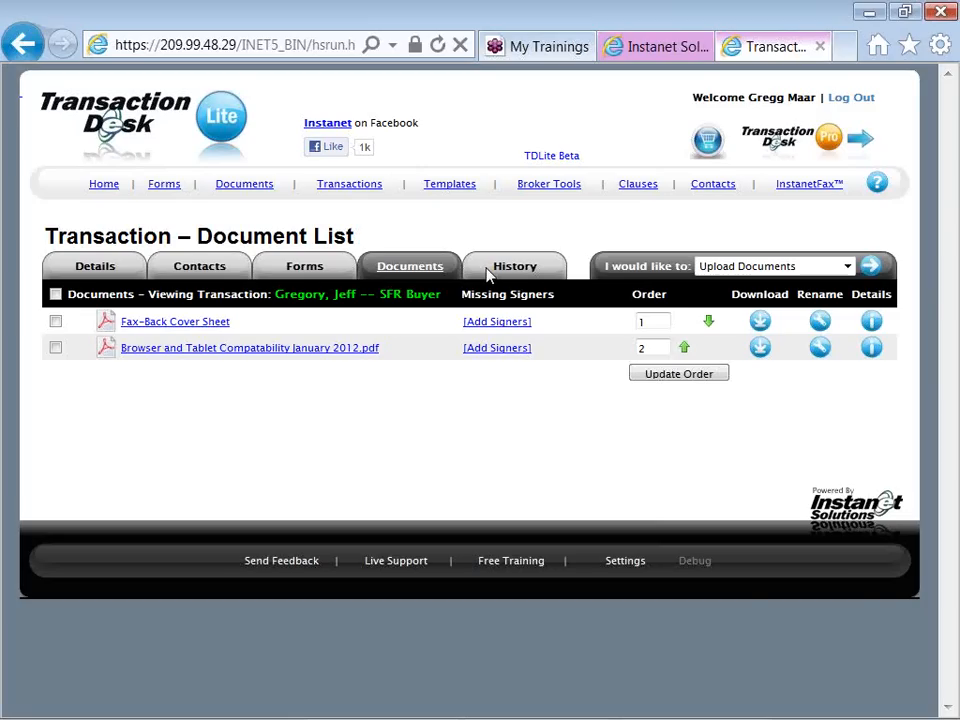
Review the forms and documents contained in the personal template SFR Buyer Packet, Template
left_click(445, 191)
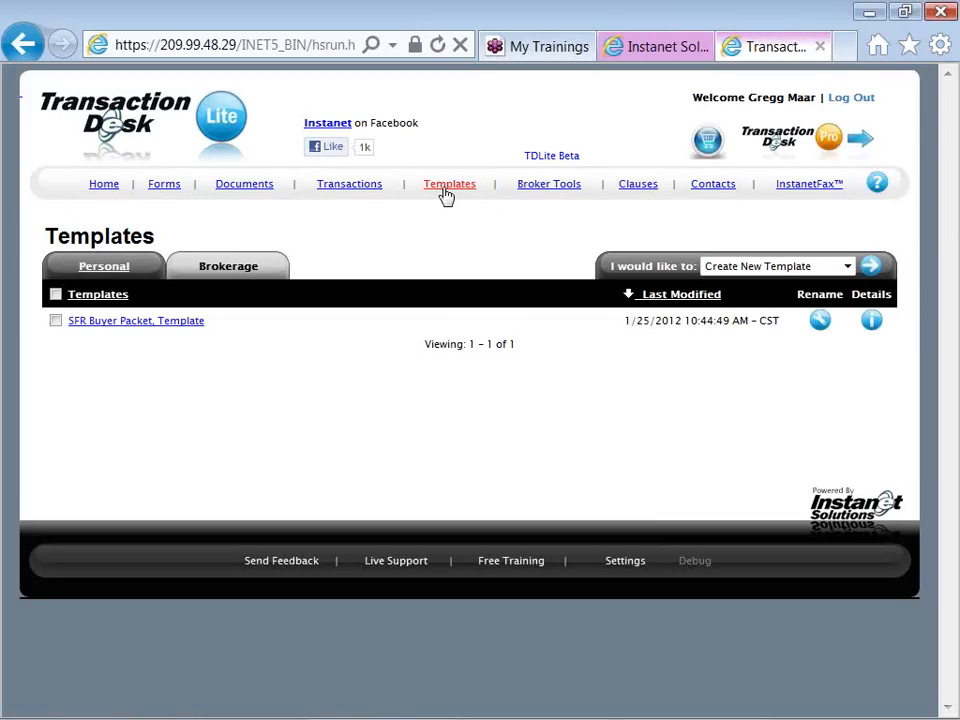
left_click(196, 324)
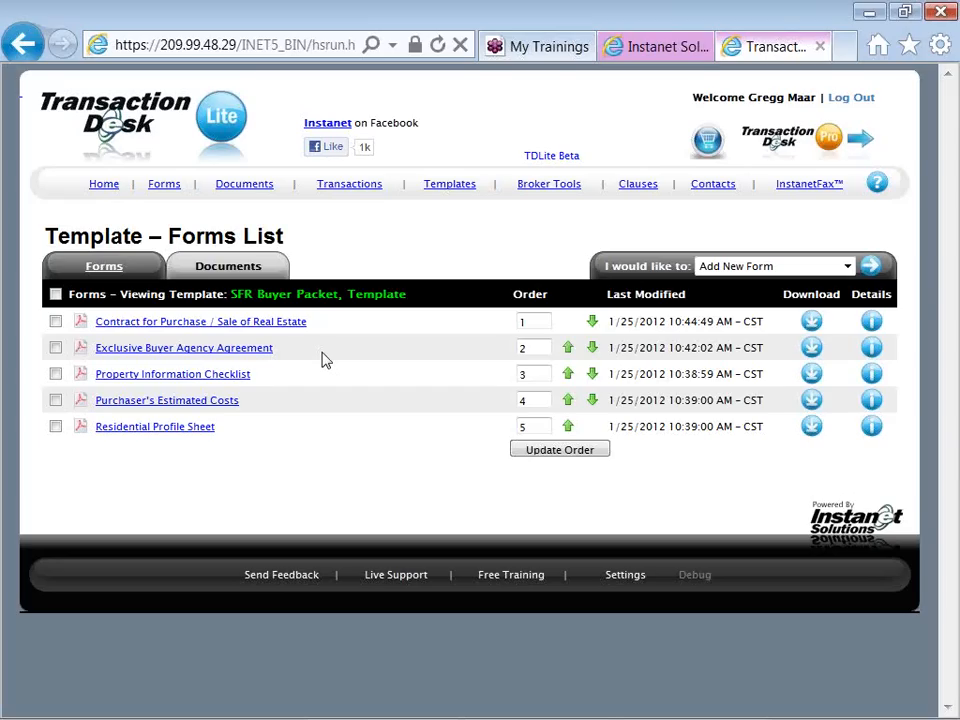
left_click(258, 272)
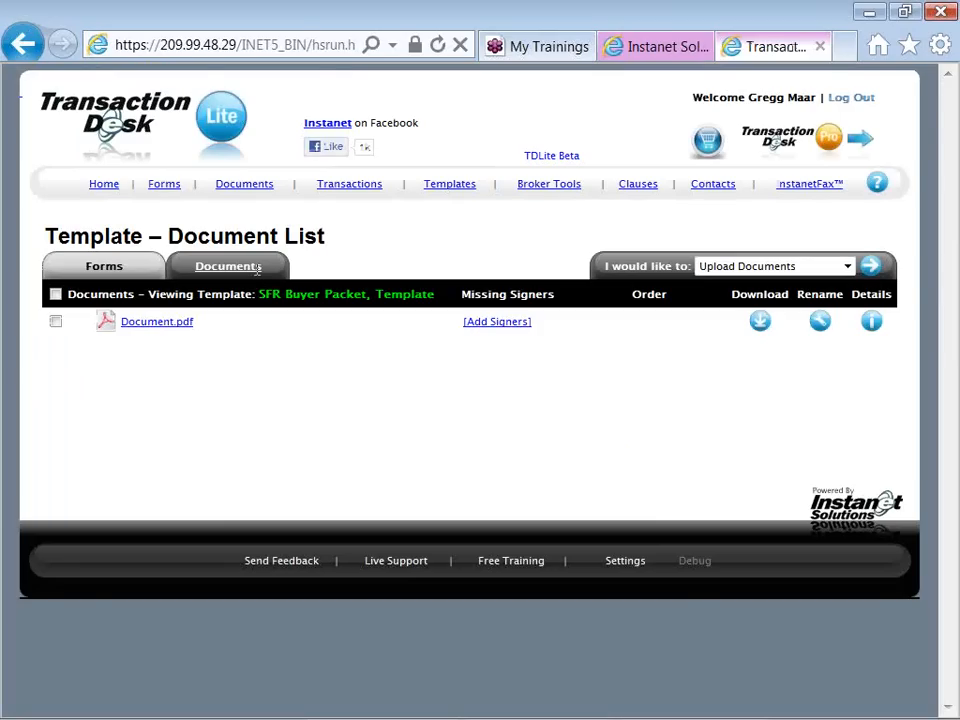
Create a personal template named "SFR Listing Packet, Template" and save it
left_click(431, 190)
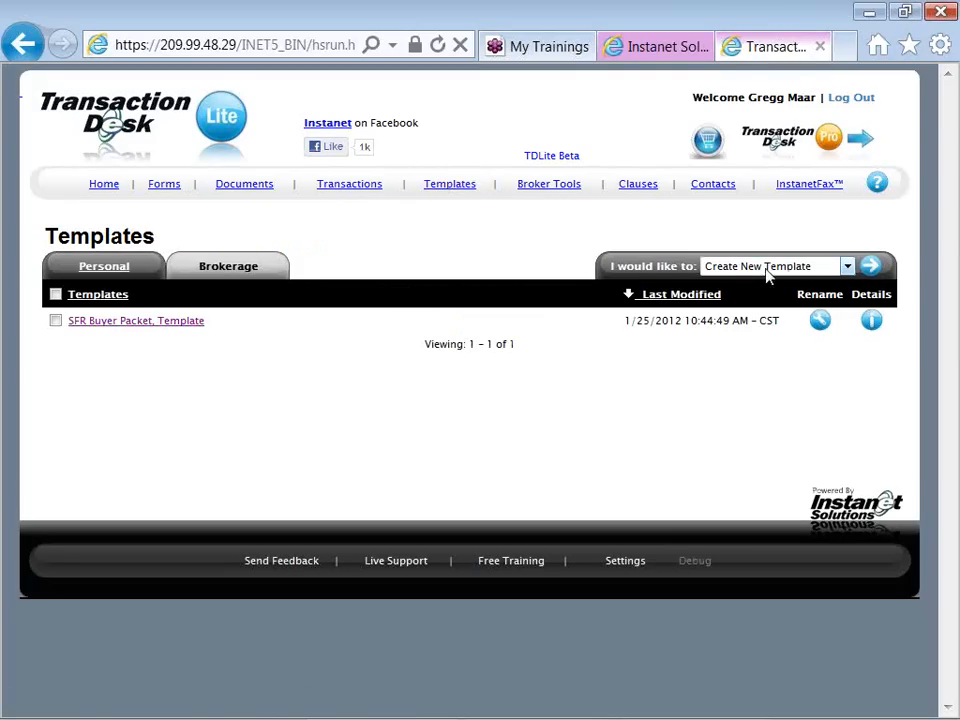
left_click(869, 279)
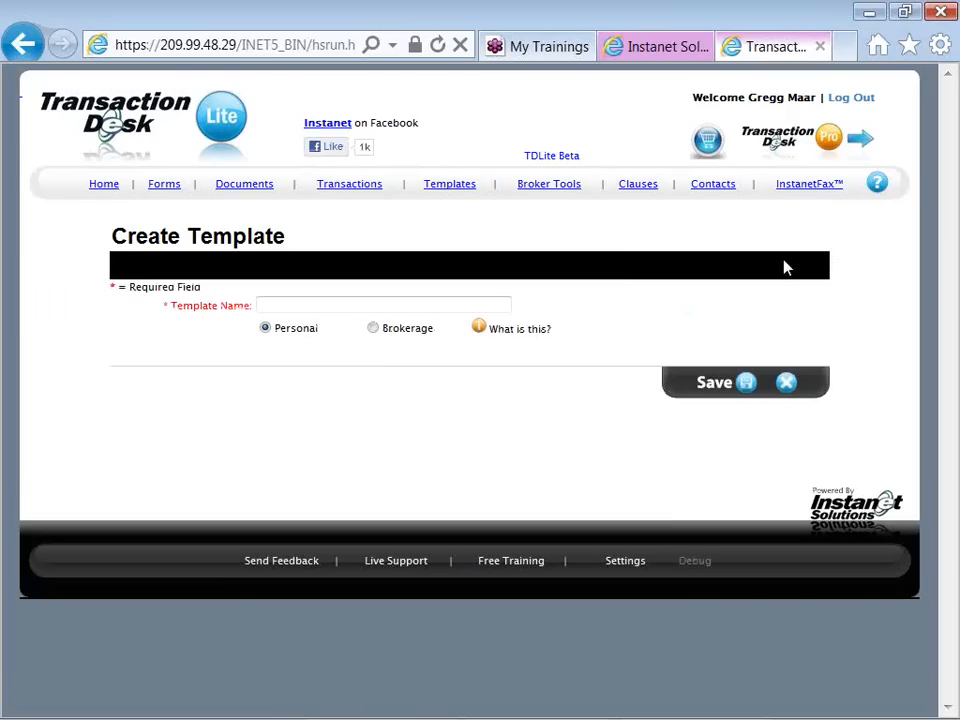
left_click(466, 299)
type("SFR -")
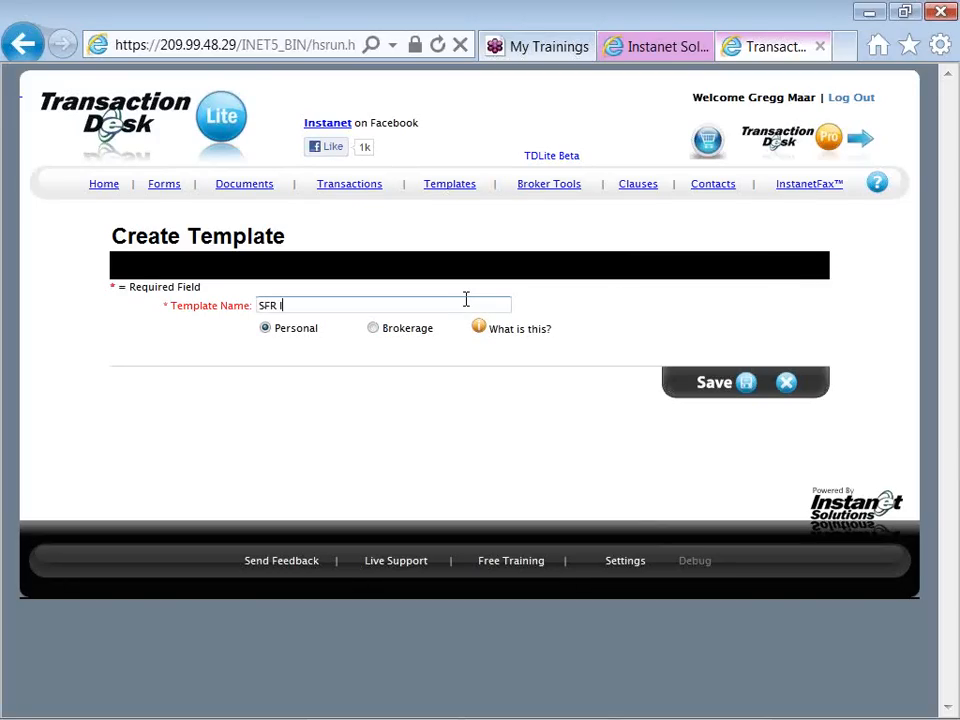
type("isting Packet, Template")
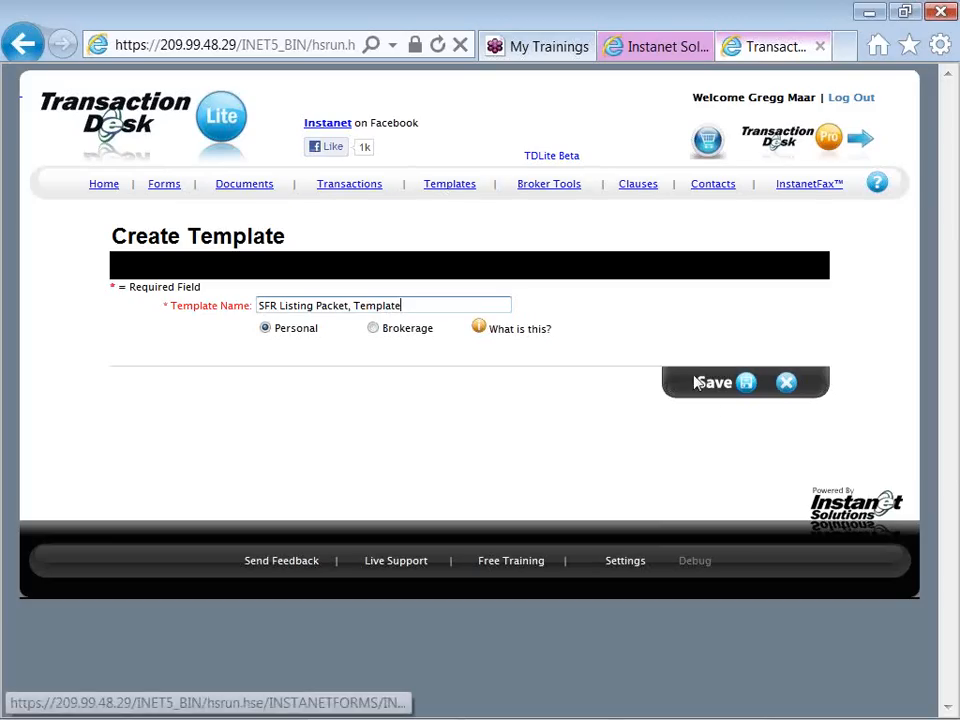
left_click(724, 391)
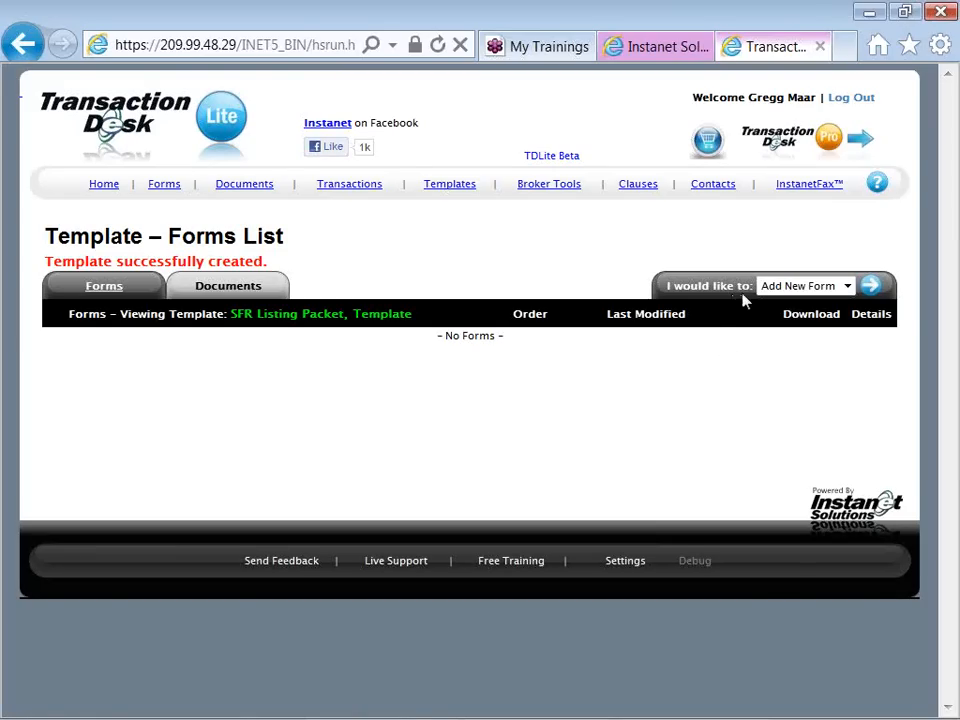
For the template, select the Exclusive Right to Sell Listing Agreement and its Addendum from the Montgomery Area Association of REALTORS individual forms
left_click(871, 290)
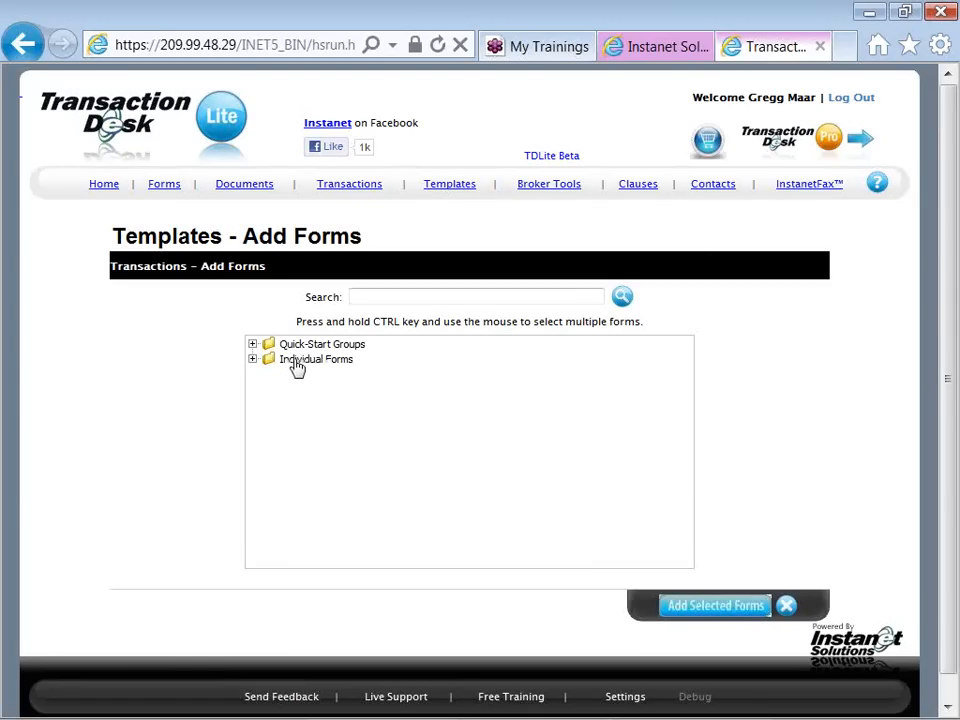
double_click(296, 362)
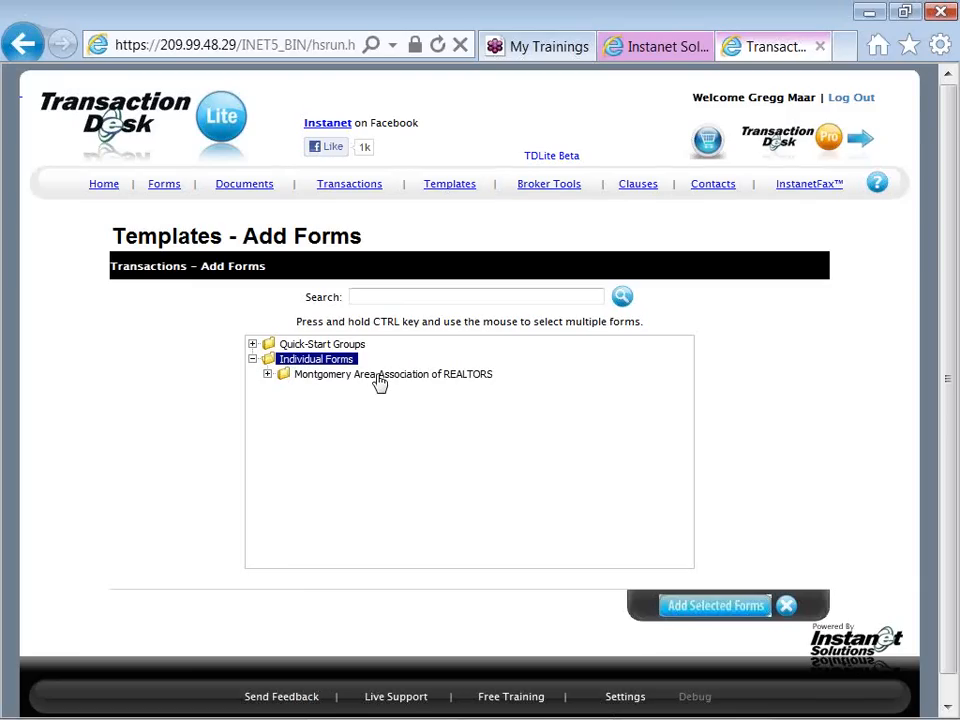
left_click(268, 375)
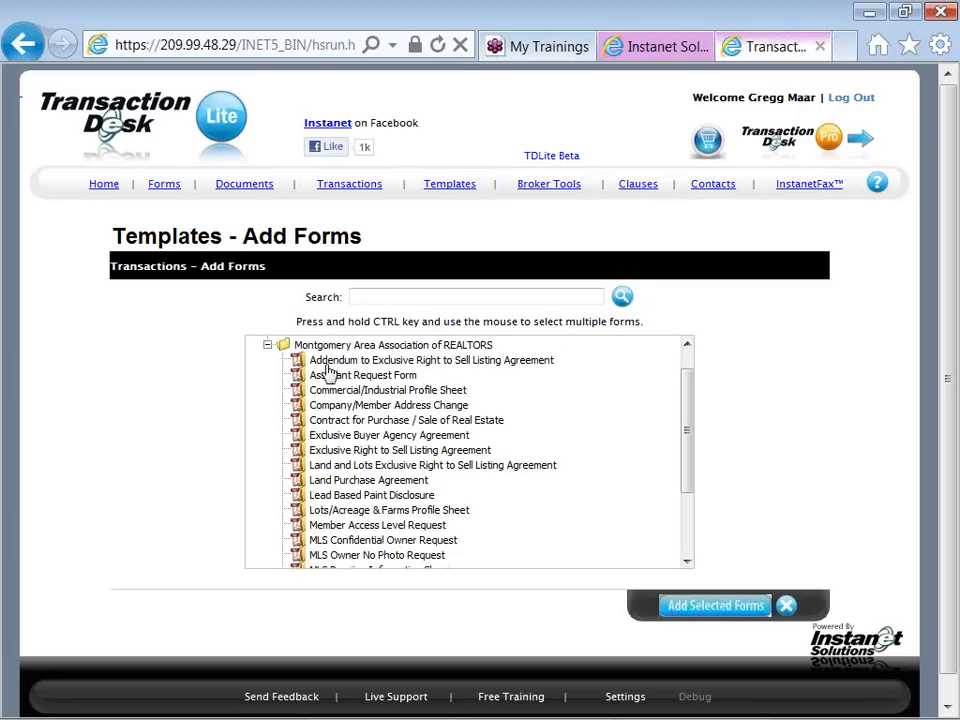
left_click(328, 366)
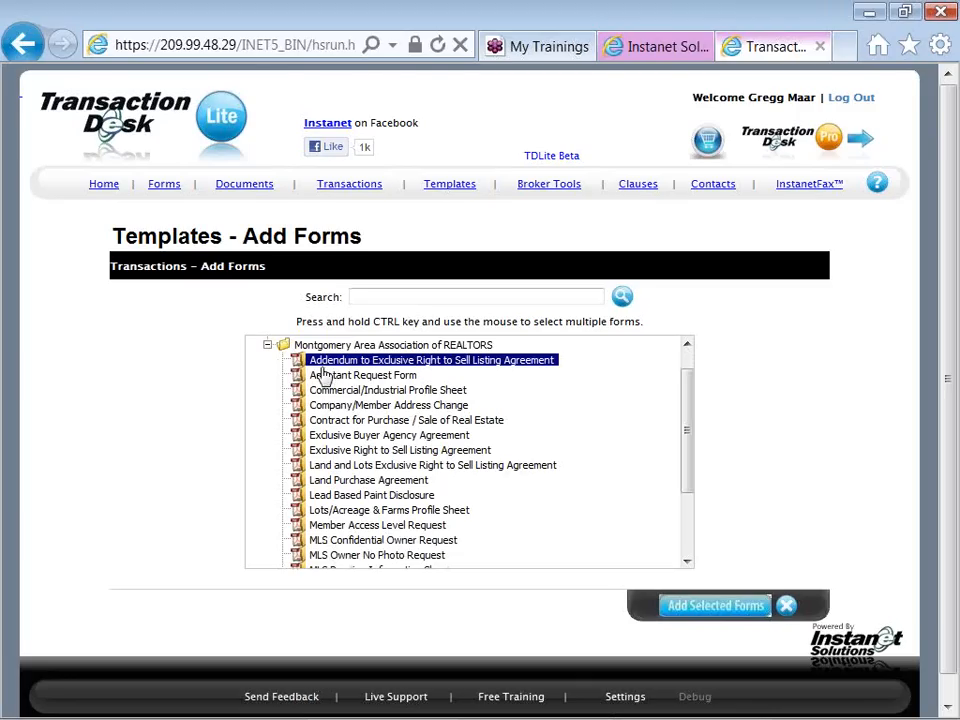
left_click(314, 456, "ctrl")
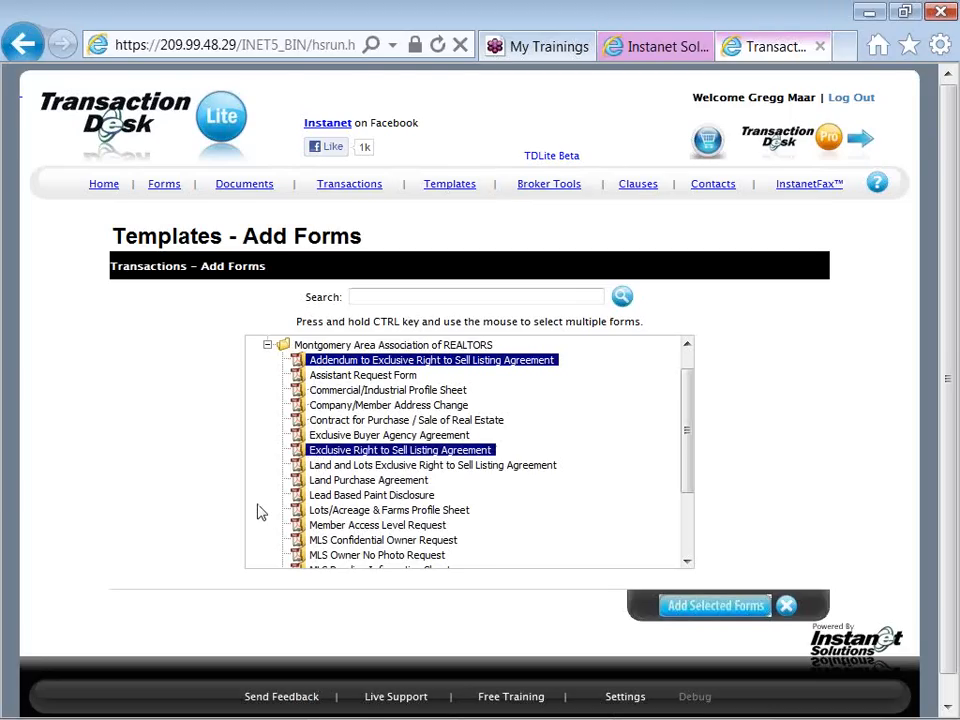
Include Residential Profile Sheet and Seller's Estimated Net Proceeds in the selection and add the selected forms to the template
scroll(257, 512, "down", 3)
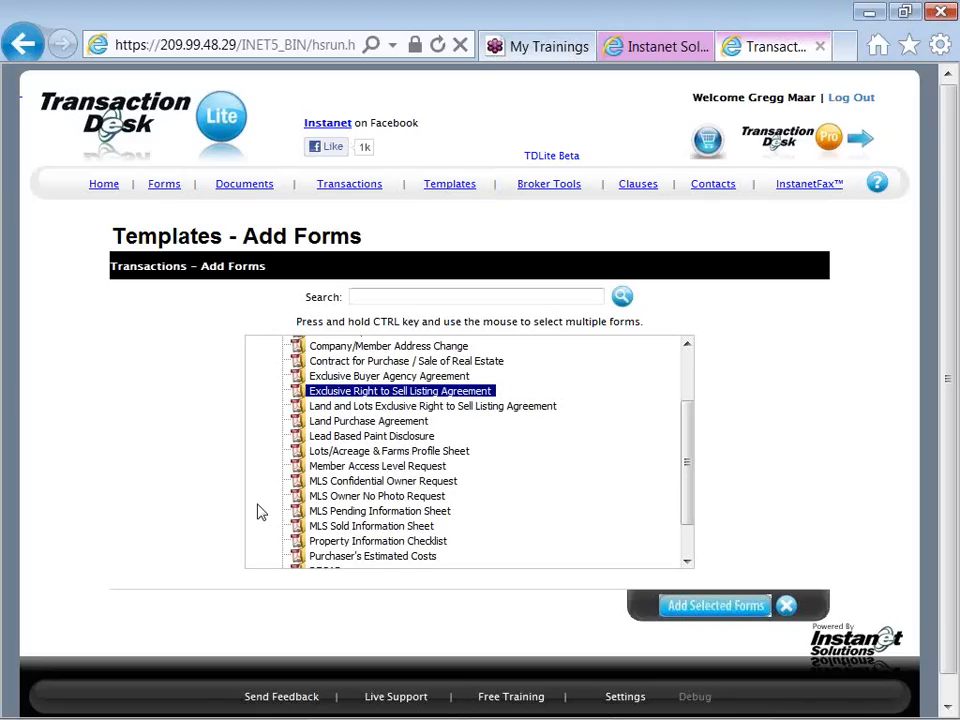
scroll(257, 512, "down", 1)
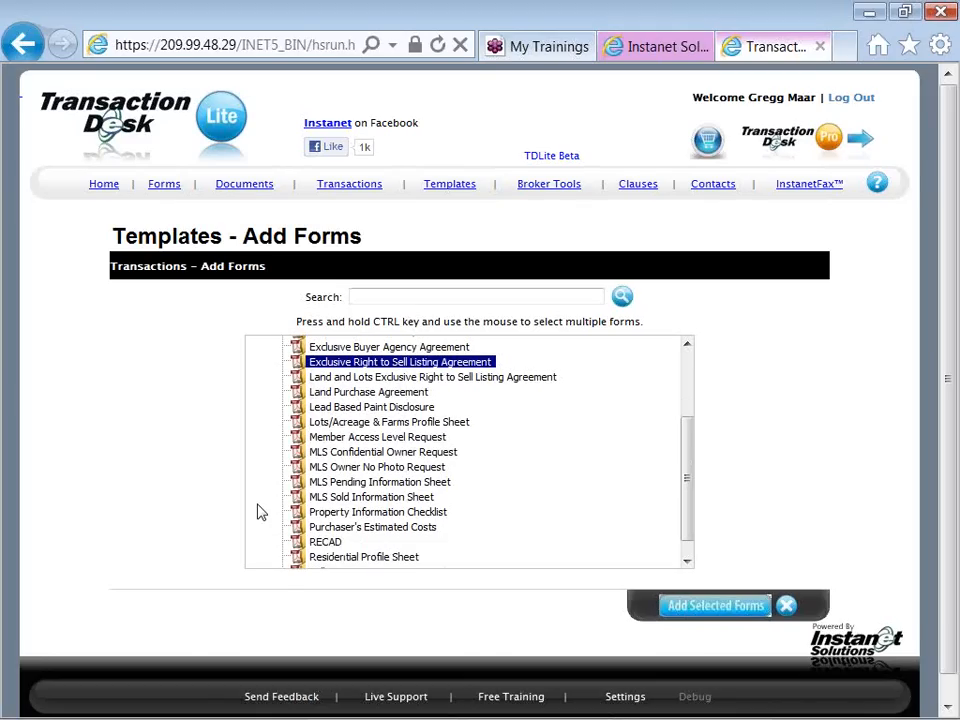
scroll(257, 512, "down", 1)
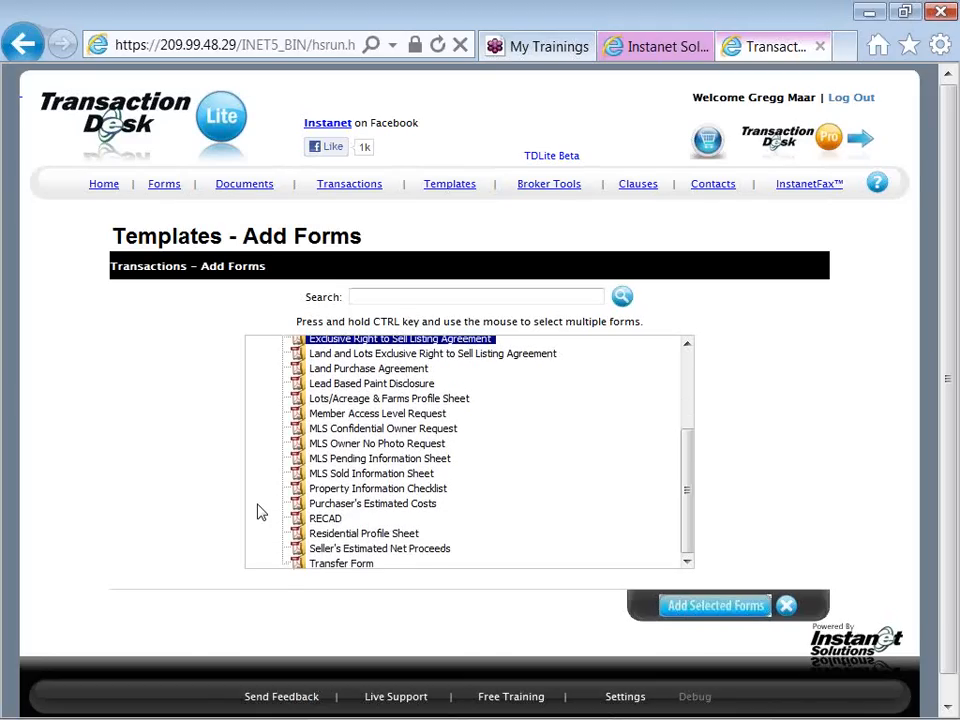
left_click(325, 536, "ctrl")
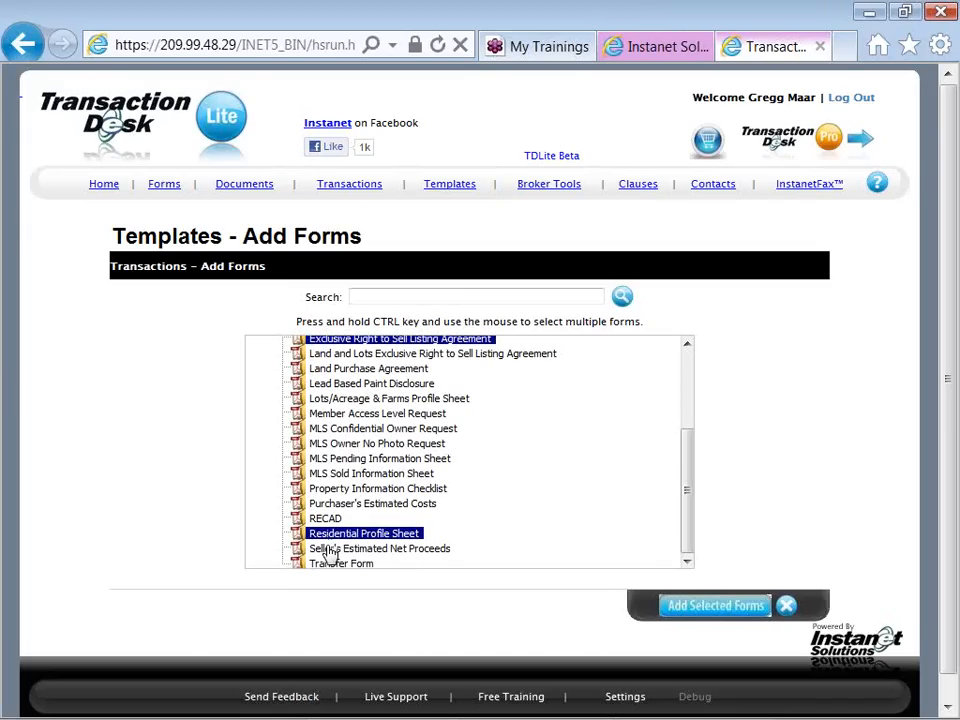
left_click(330, 551, "ctrl")
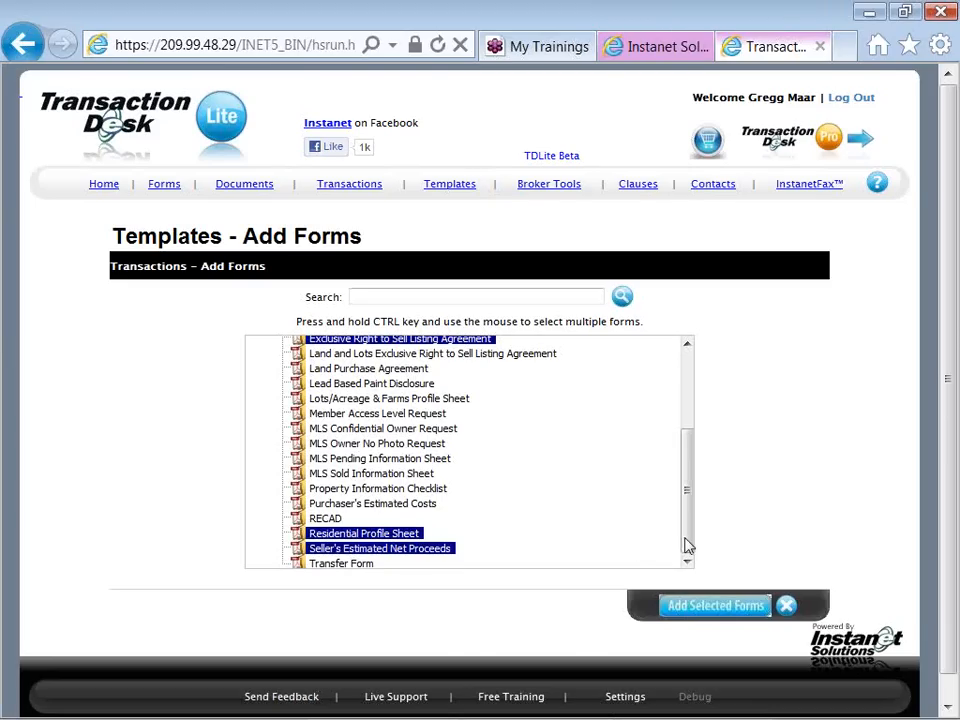
left_click_drag(687, 545, 683, 460)
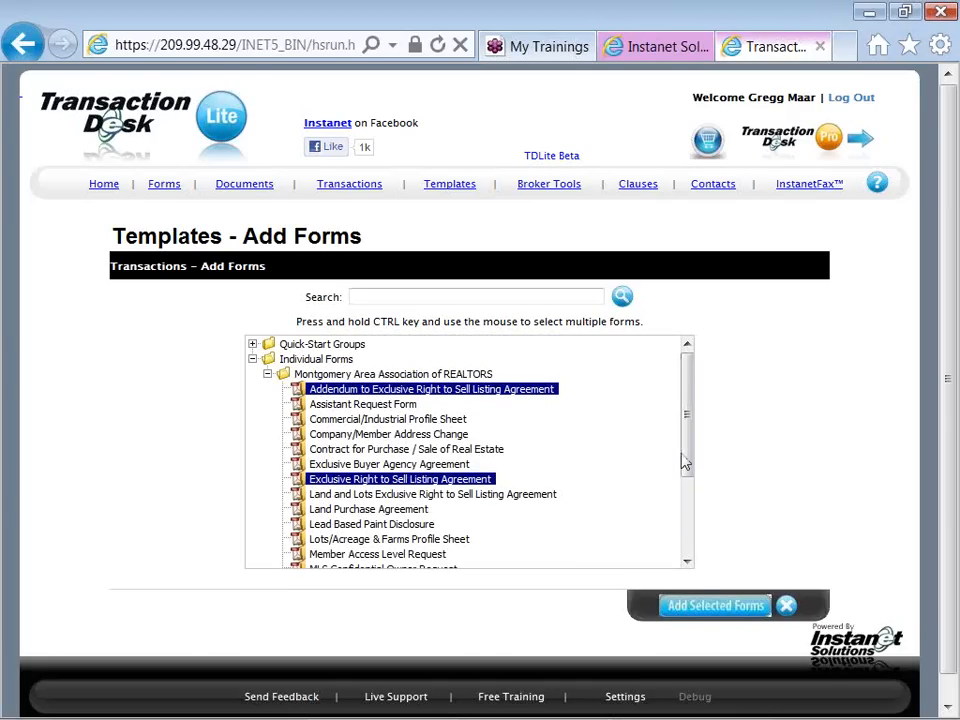
left_click(717, 614)
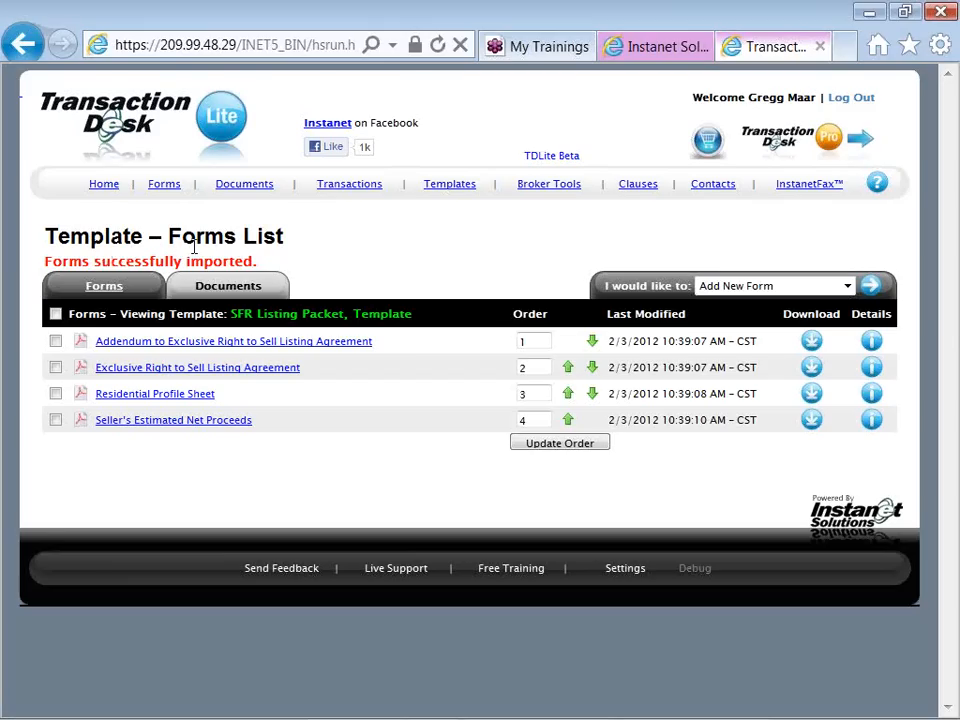
Open the template's Exclusive Right to Sell Listing Agreement and enter "Type or paste customary content" on the first personal property line
left_click(245, 372)
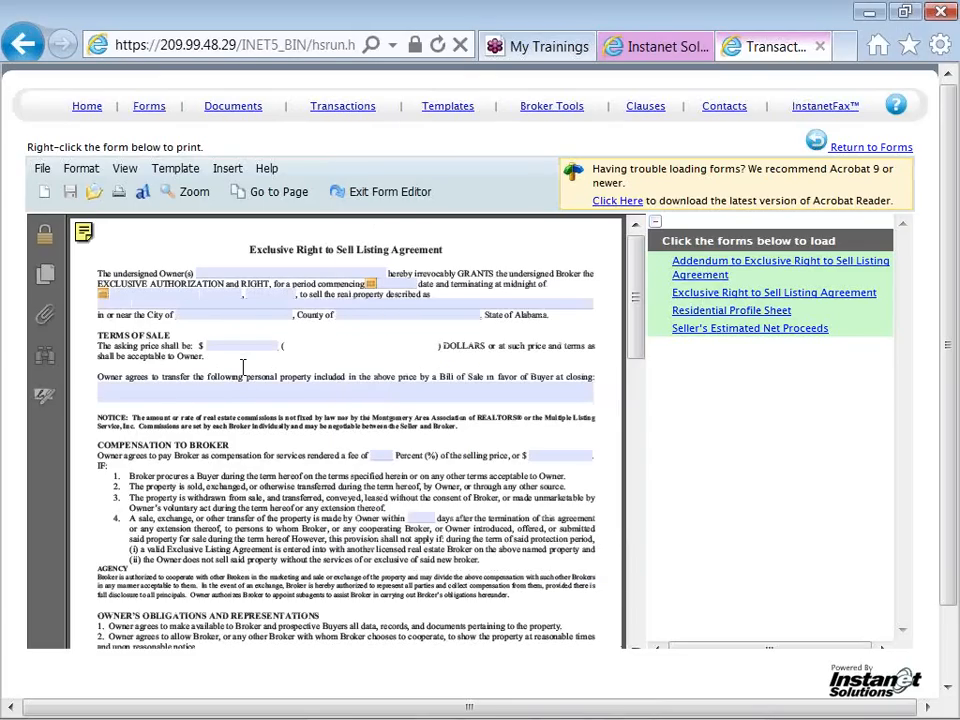
left_click(657, 228)
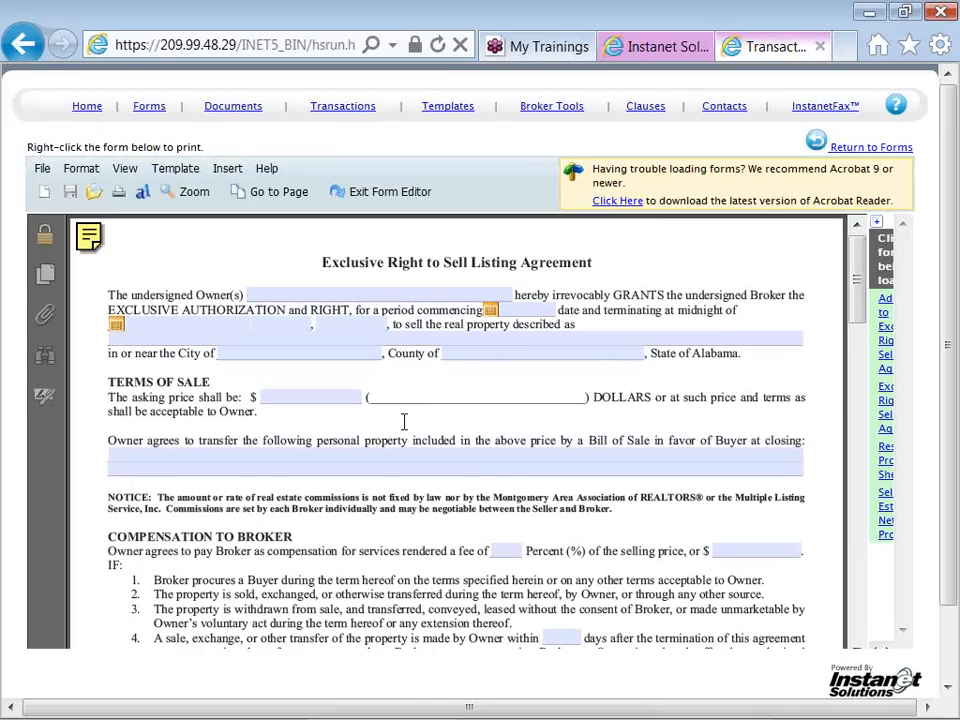
left_click(389, 456)
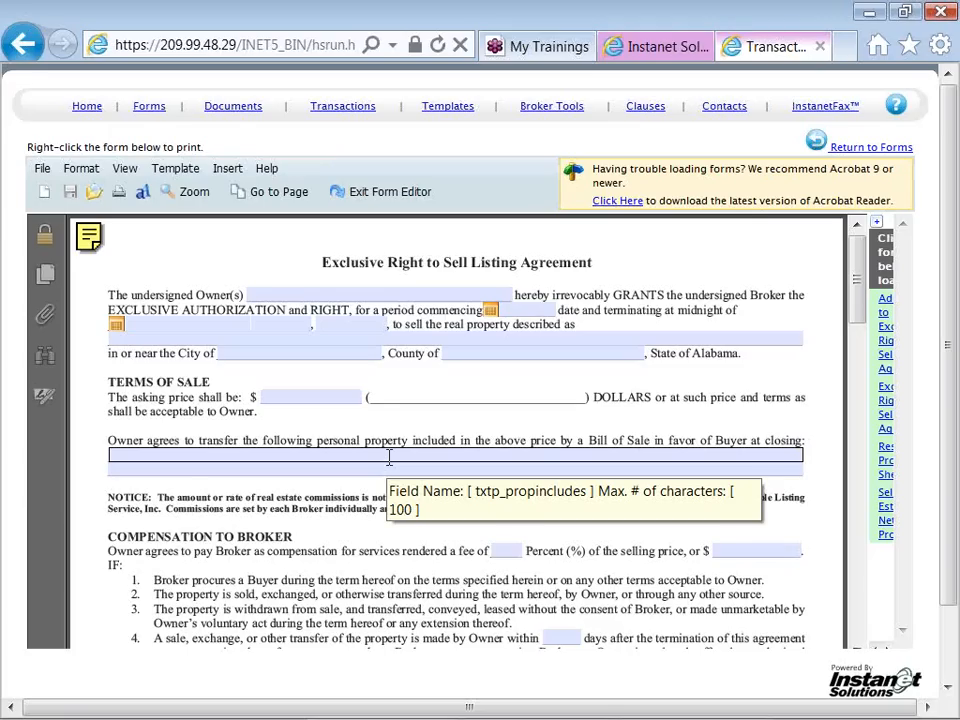
type("Tye")
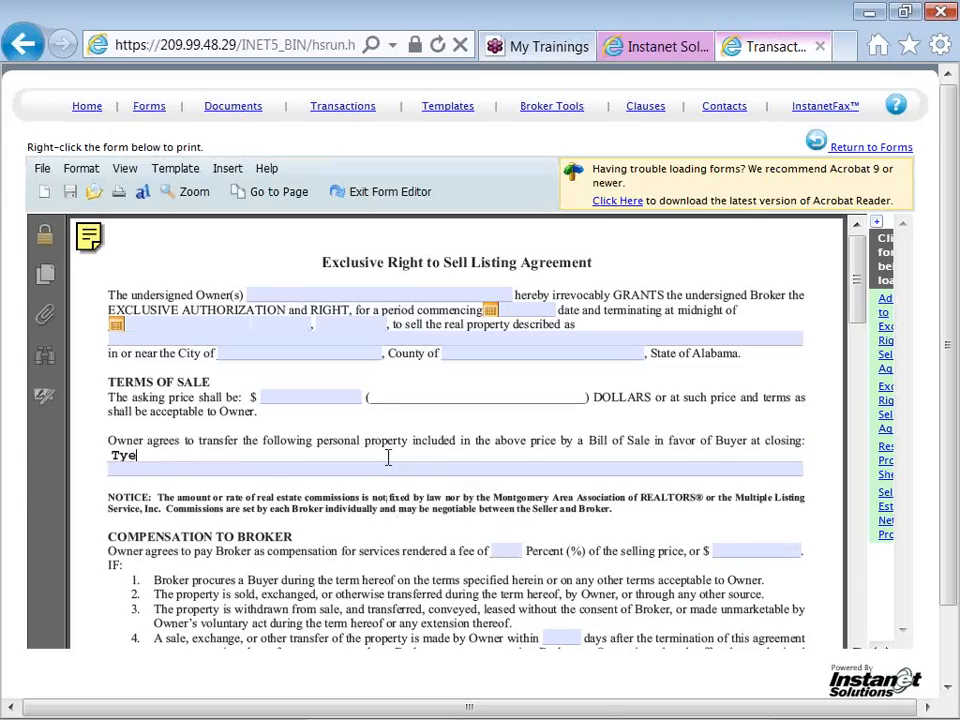
key("BackSpace")
type("pe or paste custom")
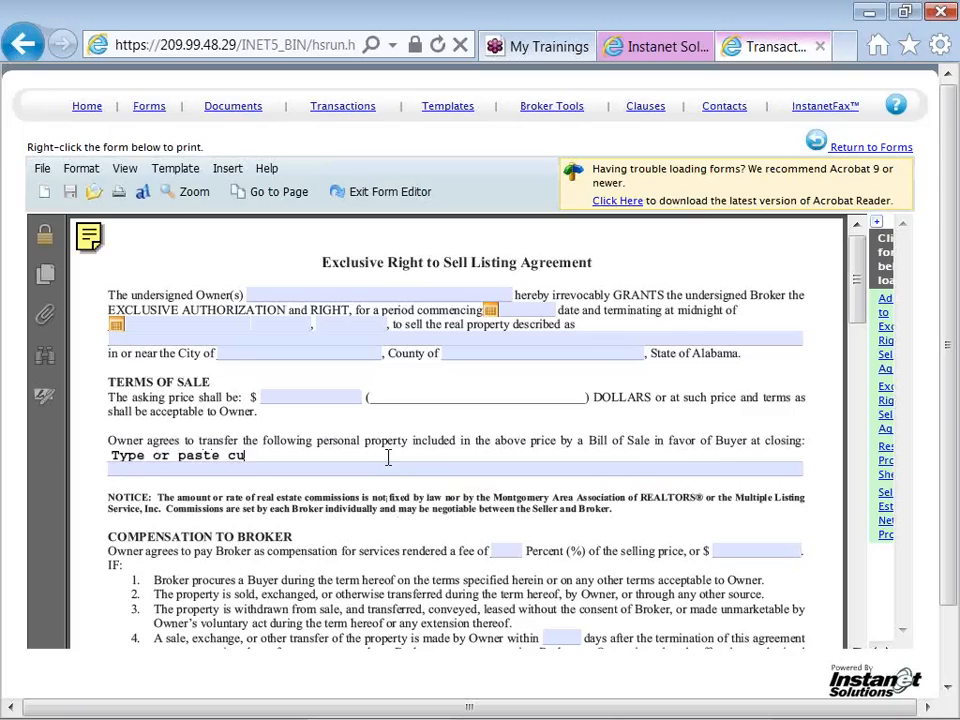
type("ary cont")
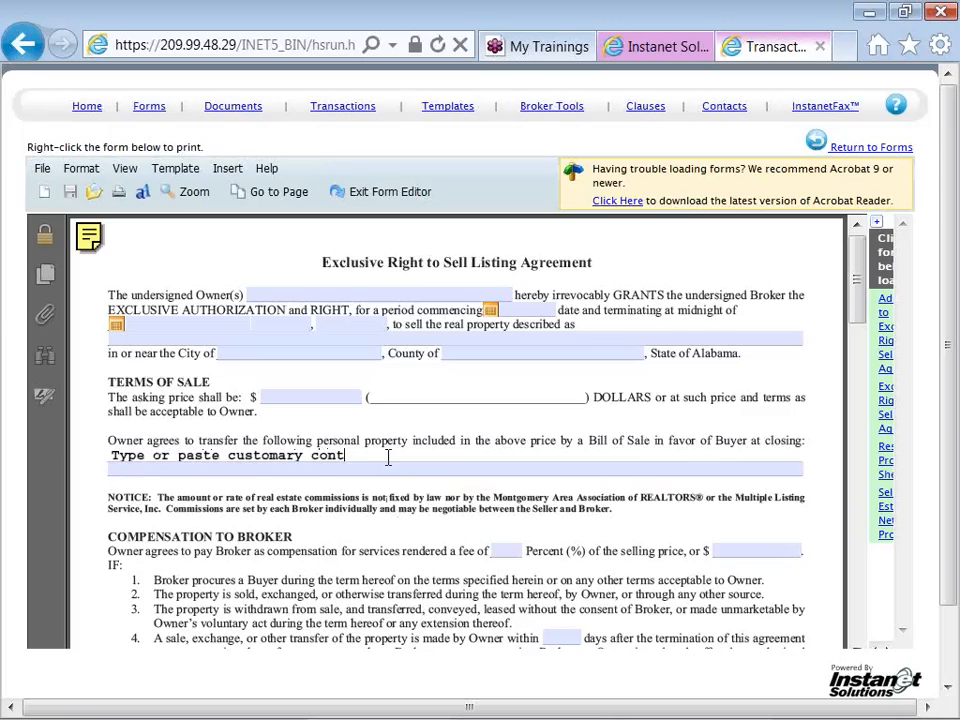
type("ent!")
Under Compensation to Broker, set the broker's fee to 6 percent and the period after termination to 120 days
left_click(505, 550)
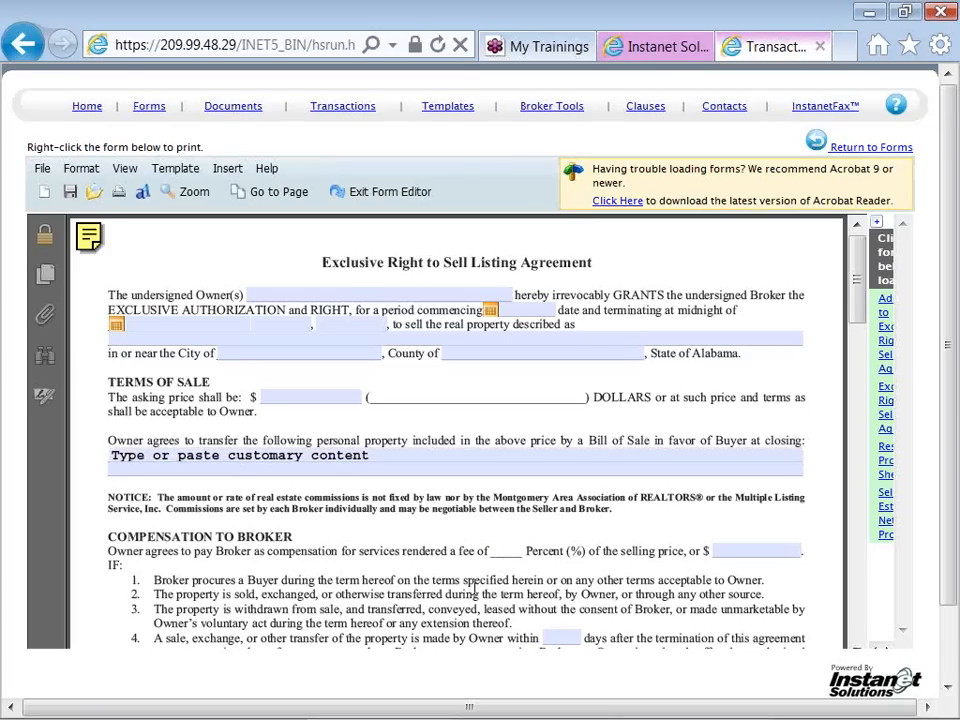
type("6")
left_click(475, 588)
left_click(566, 637)
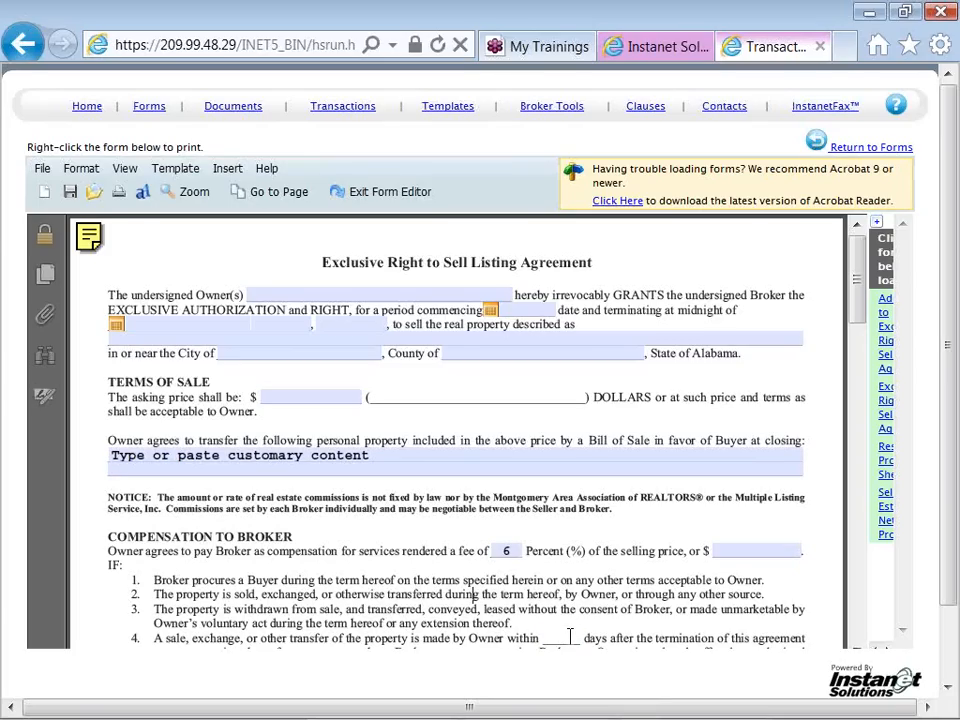
type("120")
left_click(637, 613)
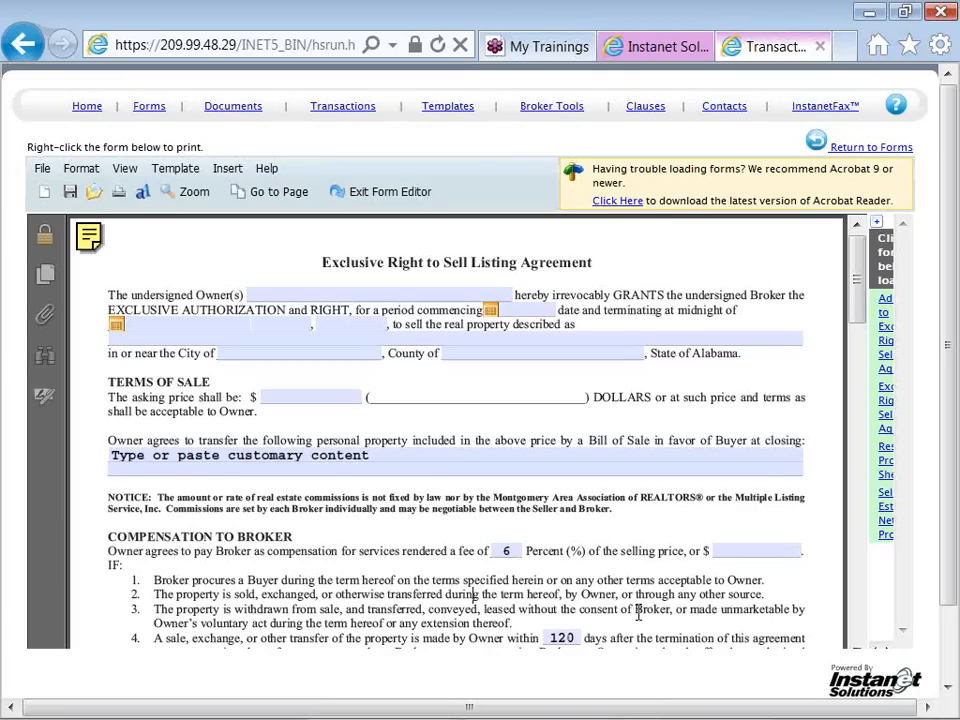
left_click(857, 647)
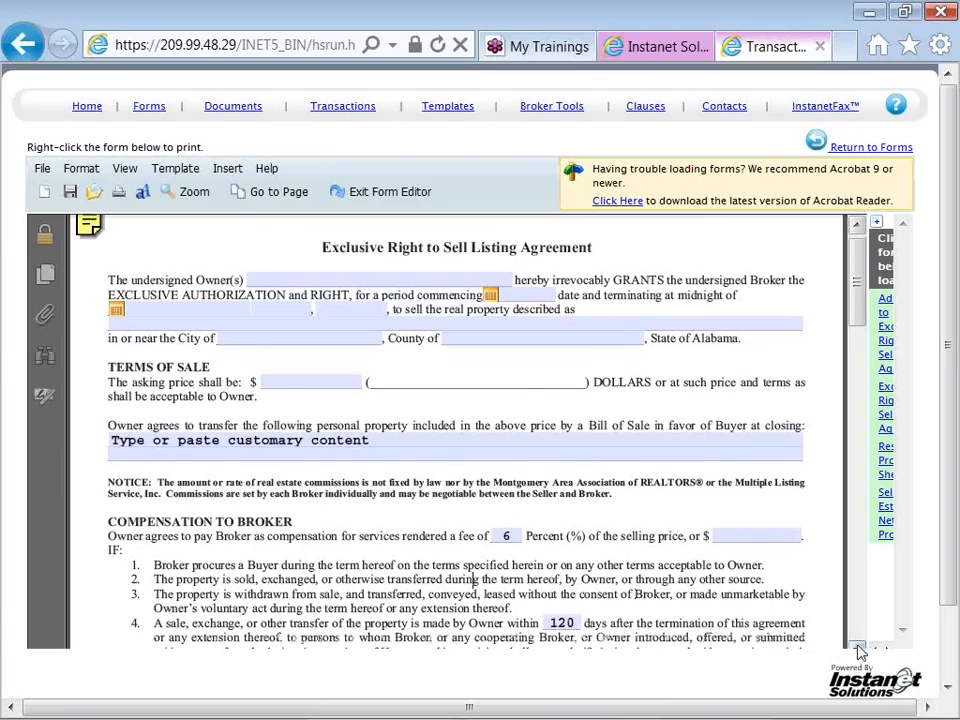
In the Owner's Obligations, enter "type or paste" on the foundation repairs line of item 12
left_click(857, 647)
left_click(857, 647)
left_click(857, 647)
left_click(857, 647)
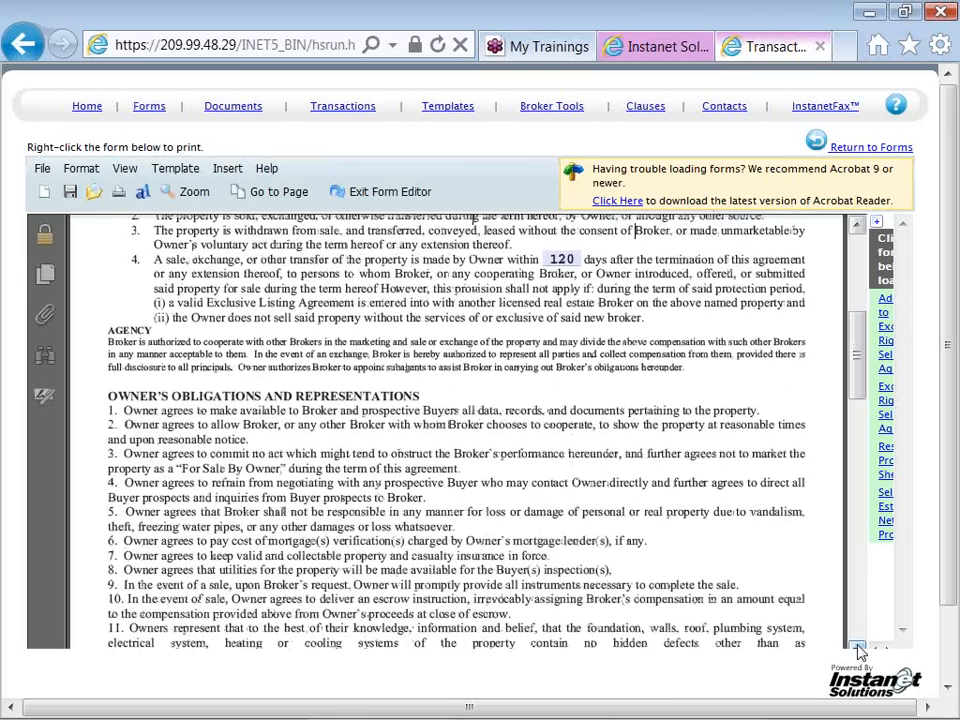
left_click(857, 647)
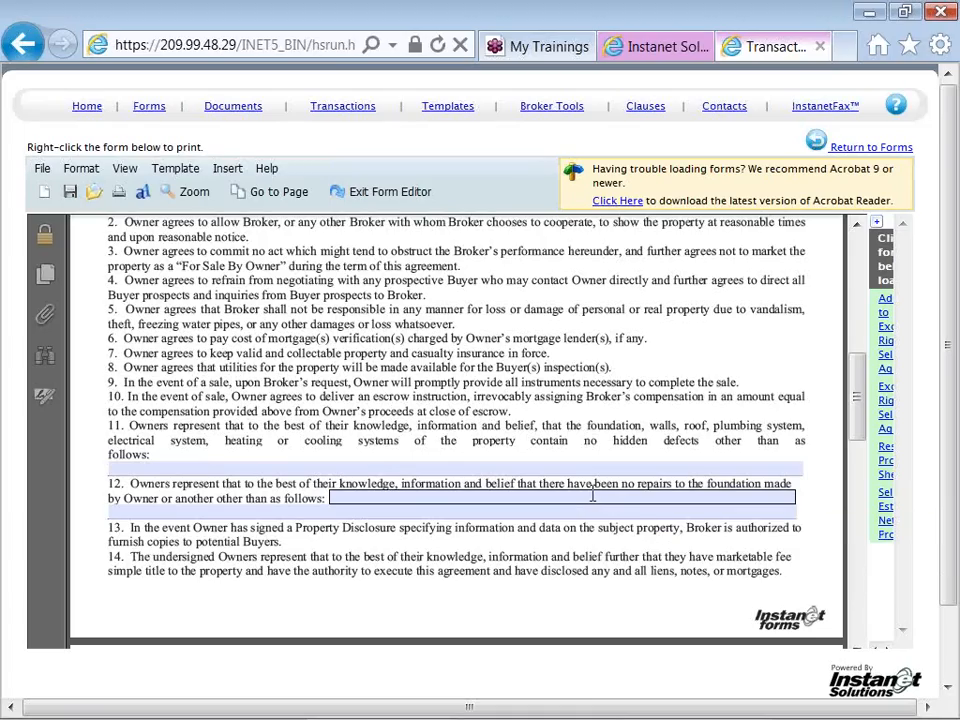
left_click(592, 497)
type("type or")
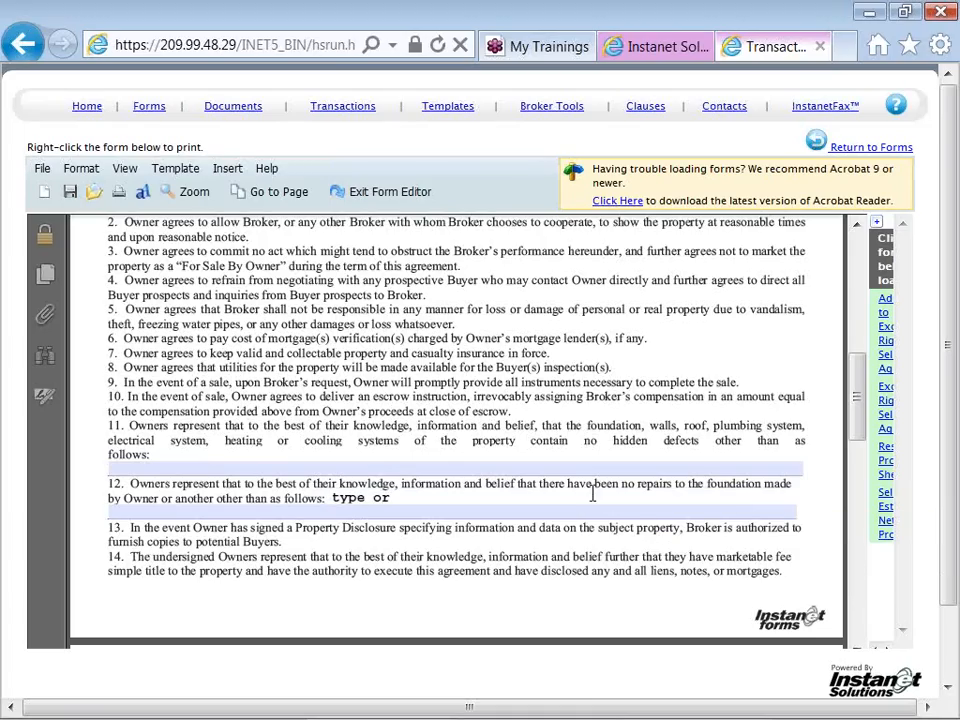
type(" paste:")
key("BackSpace")
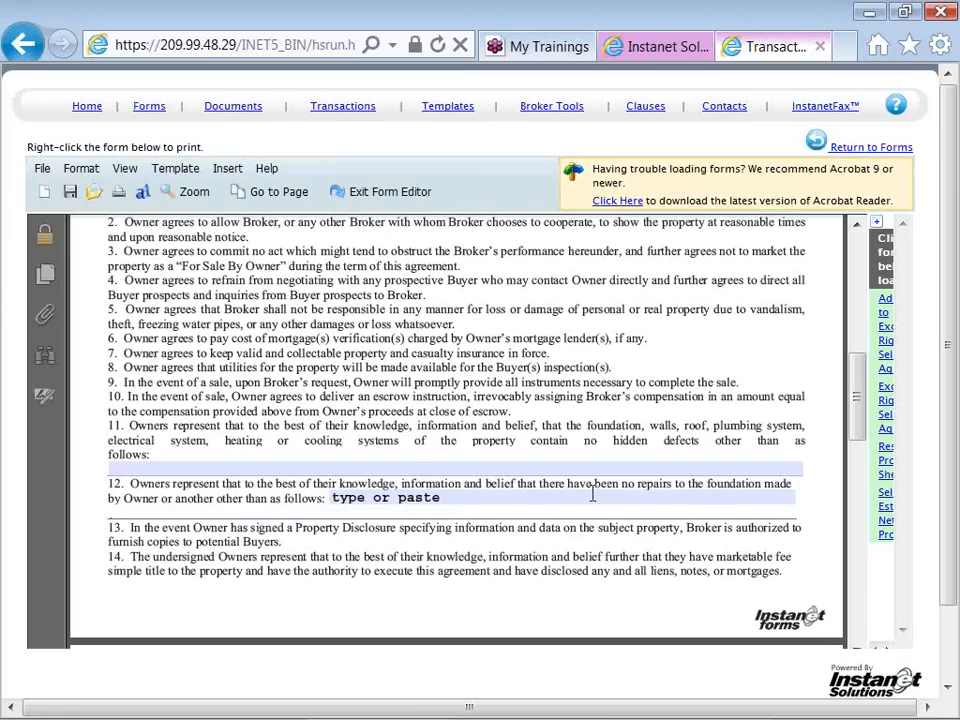
Under Owner's Instructions, mark Yes for items 1 to 3, covering MLS listing, sale terms reporting and the "FOR SALE" sign
scroll(592, 494, "down", 5)
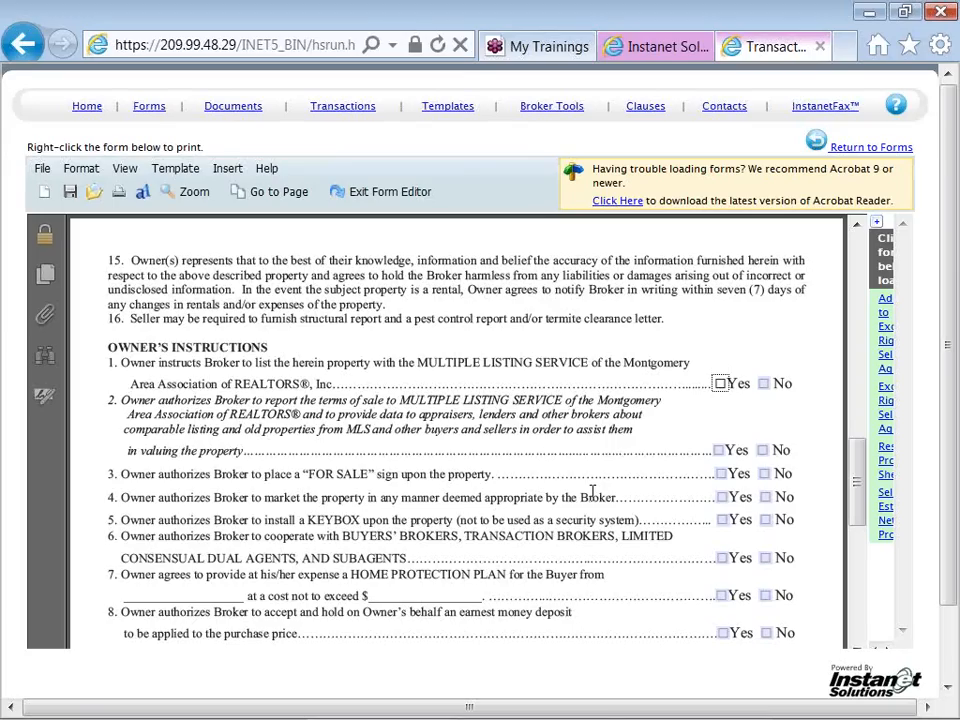
key("space")
key("Tab")
key("Tab")
key("space")
key("Tab")
key("space")
key("Tab")
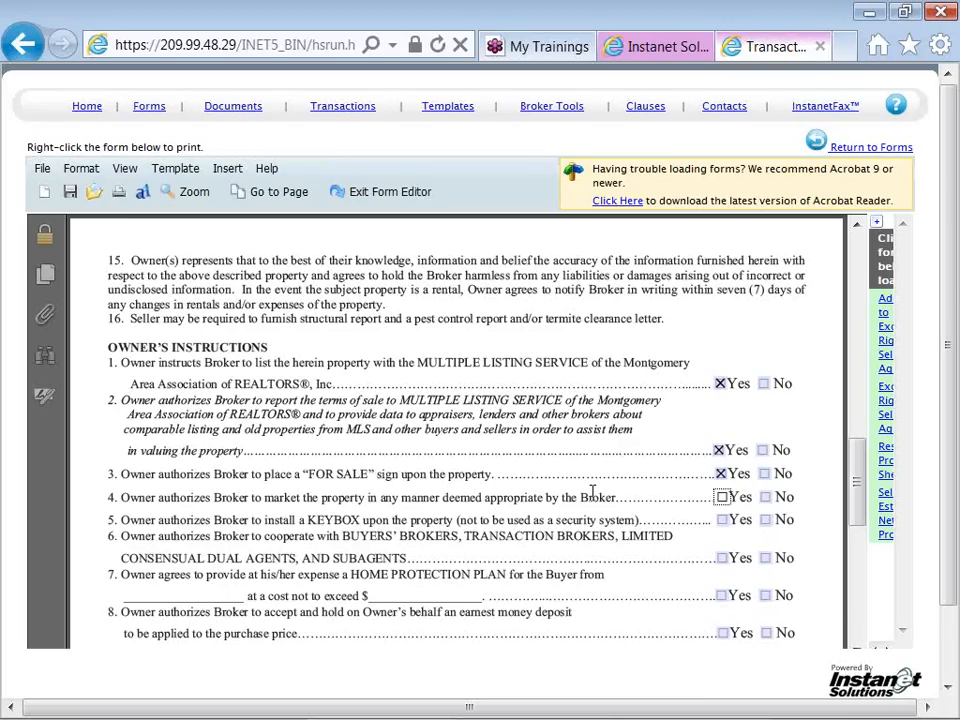
Mark Yes for Owner's Instructions items 4 to 8, from marketing the property through holding the earnest money deposit
key("space")
key("Tab")
key("space")
key("Tab")
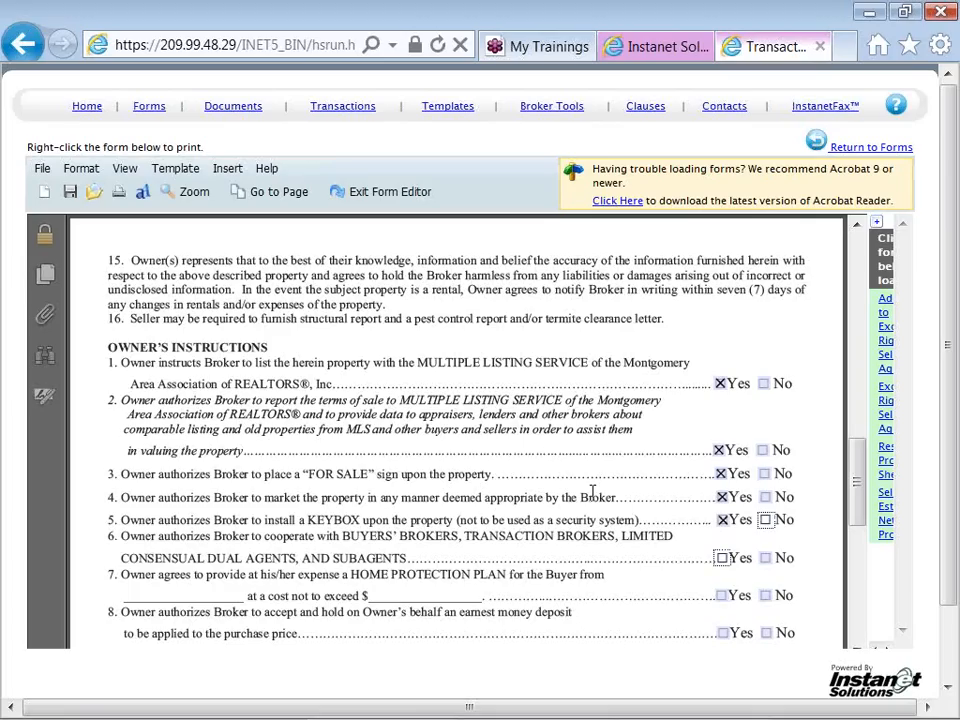
key("Tab")
key("space")
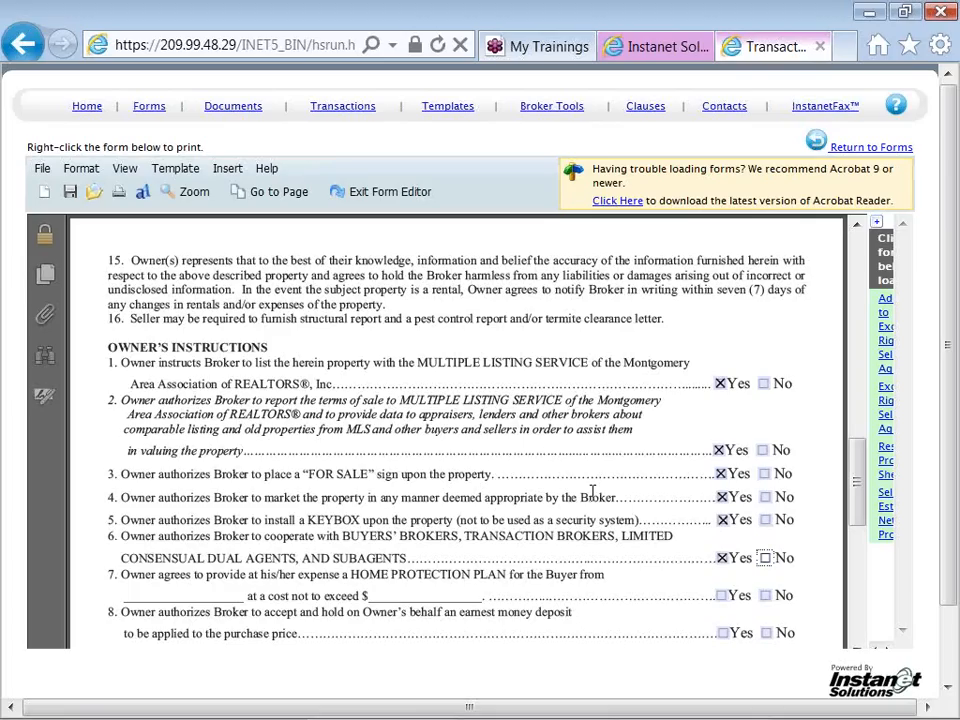
key("Tab")
key("space")
key("Tab")
key("Tab")
key("space")
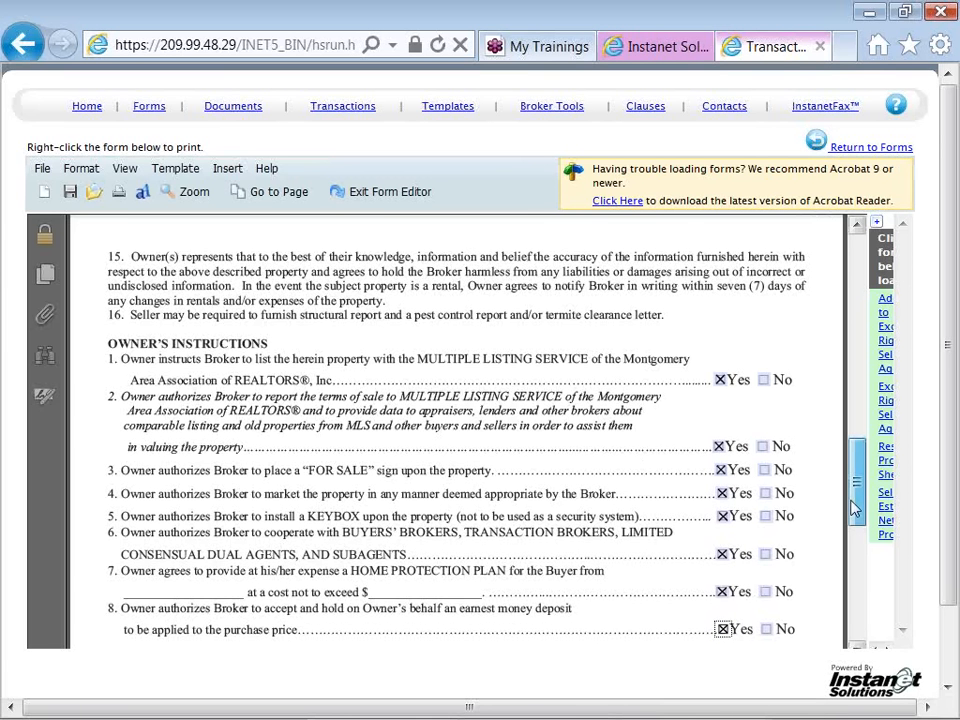
Load the template's Residential Profile Sheet, saving the listing agreement's changes, and dismiss the loading dialog
left_click_drag(850, 506, 856, 563)
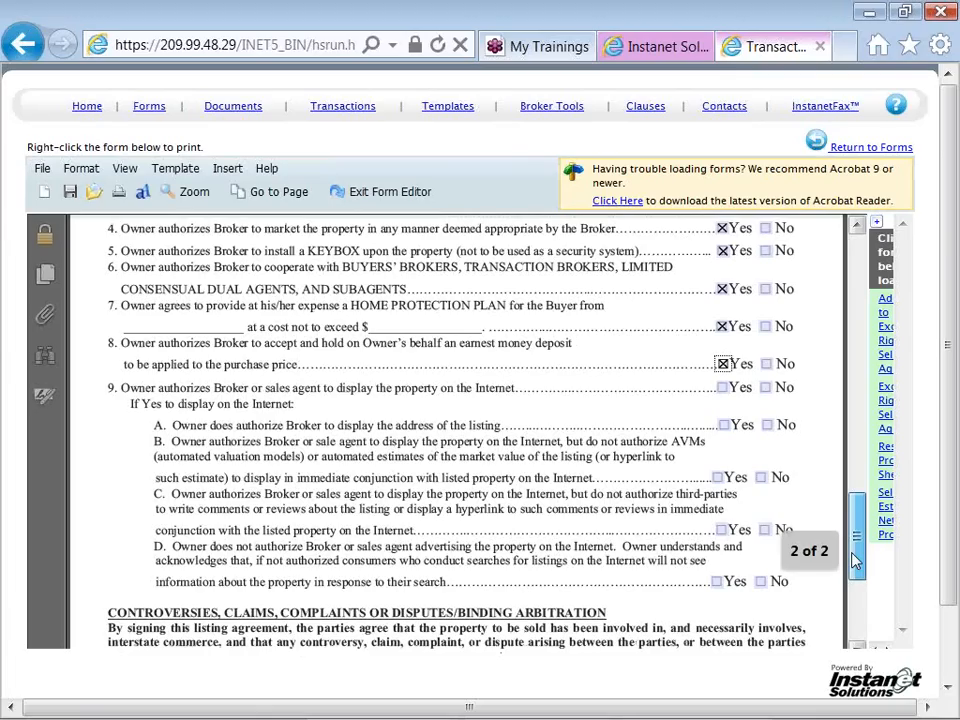
mouse_move(855, 563)
left_mouse_down()
mouse_move(855, 525)
mouse_move(855, 552)
left_mouse_up()
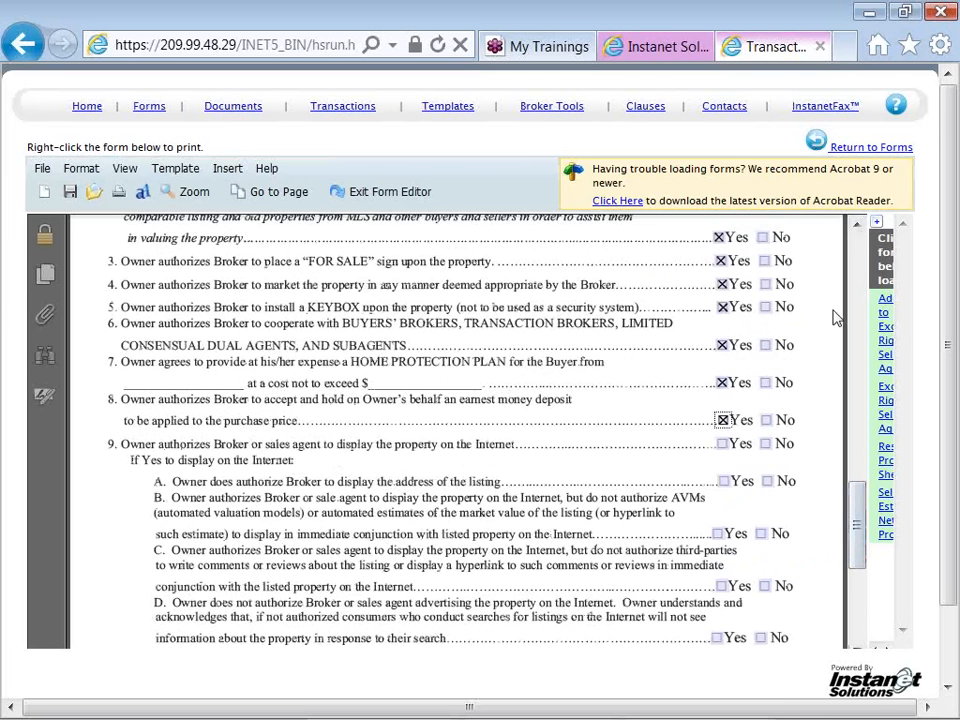
left_click(876, 229)
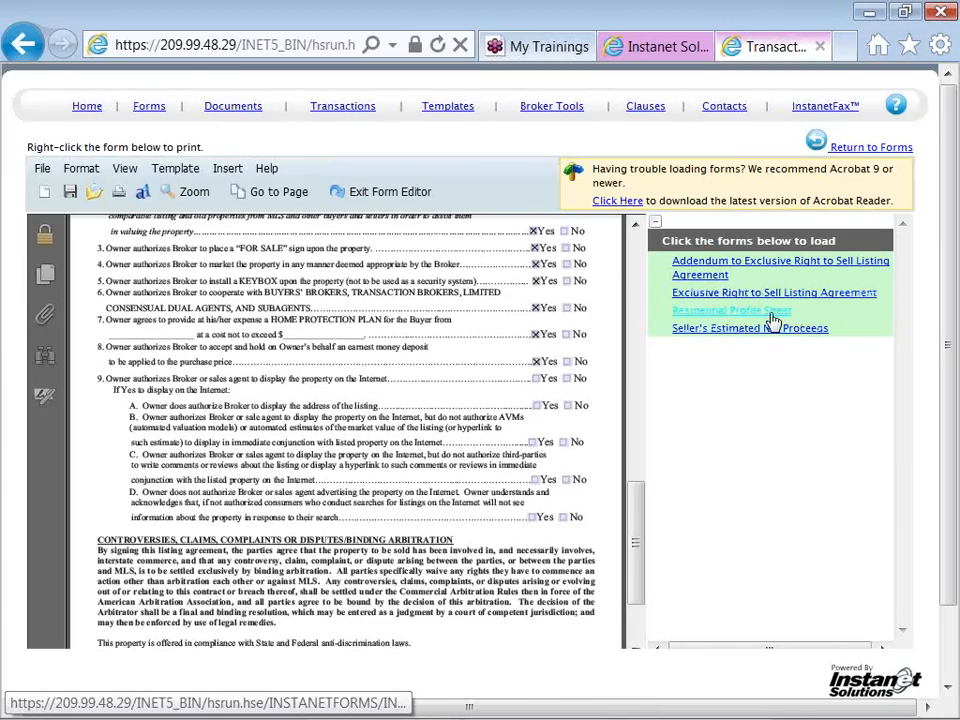
left_click(787, 313)
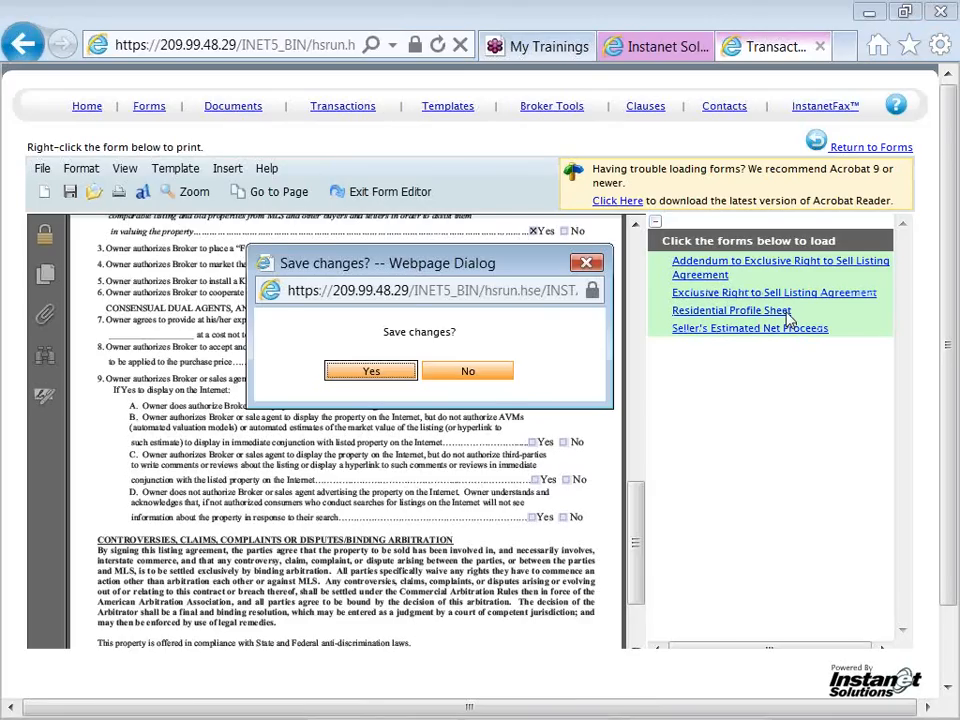
left_click(401, 378)
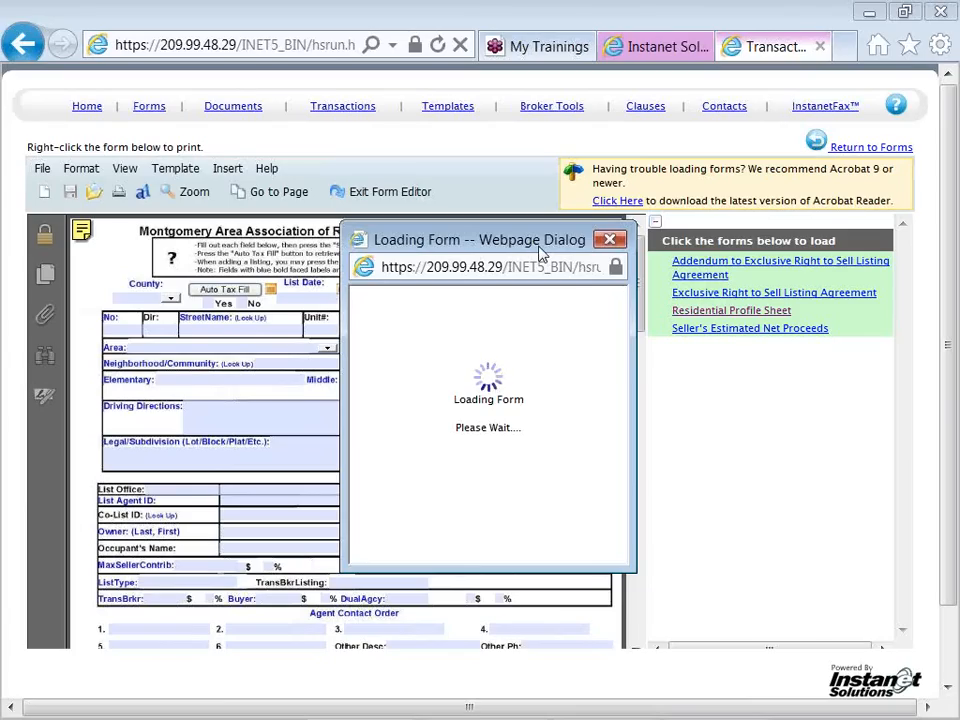
left_click_drag(540, 252, 425, 230)
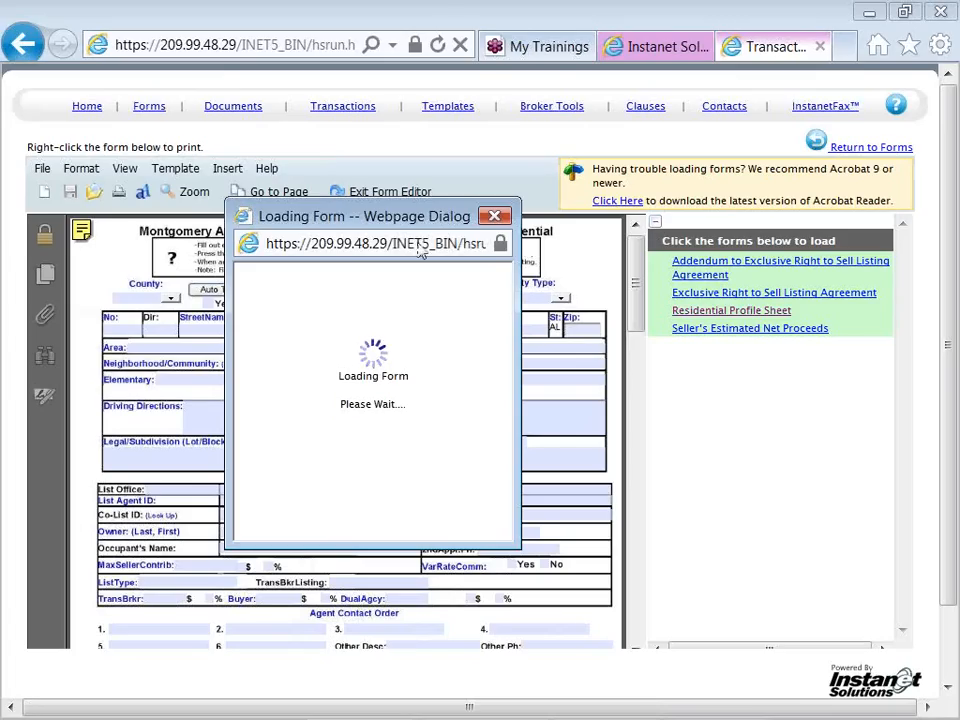
left_click_drag(392, 230, 799, 332)
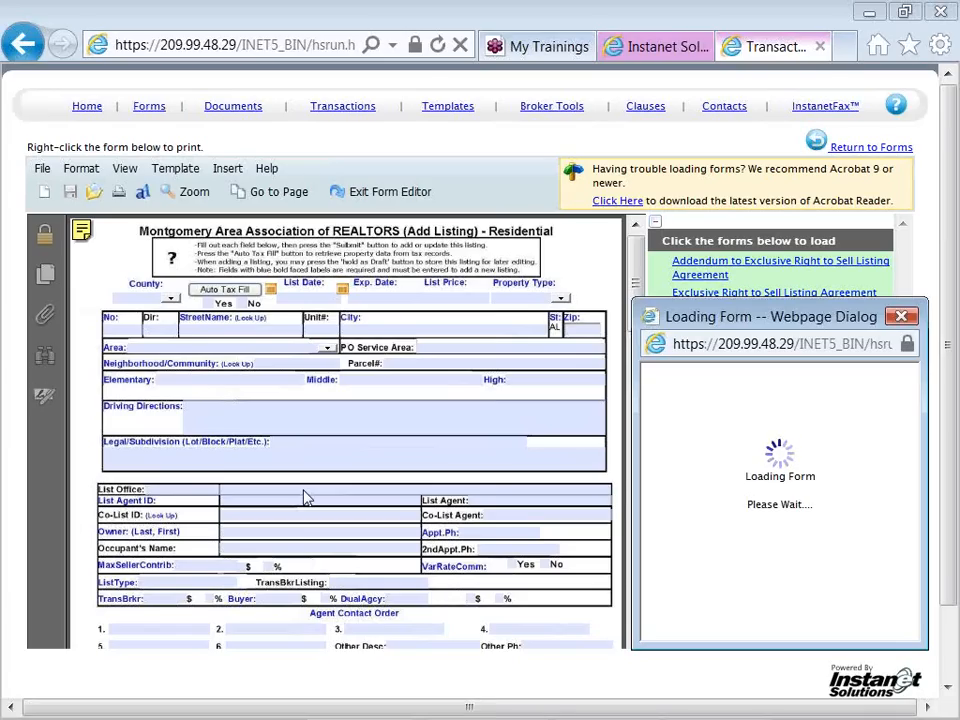
left_click(898, 317)
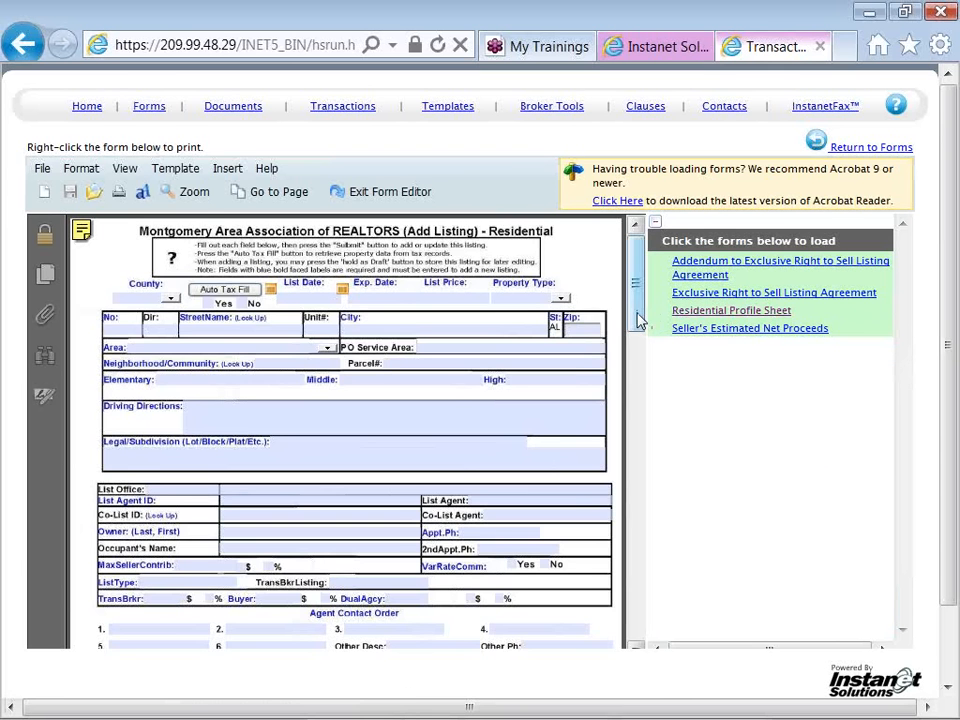
Mark the TransBrkr and Buyer compensation as percentages in the Residential Profile Sheet, then exit the form editor
left_click_drag(636, 321, 638, 356)
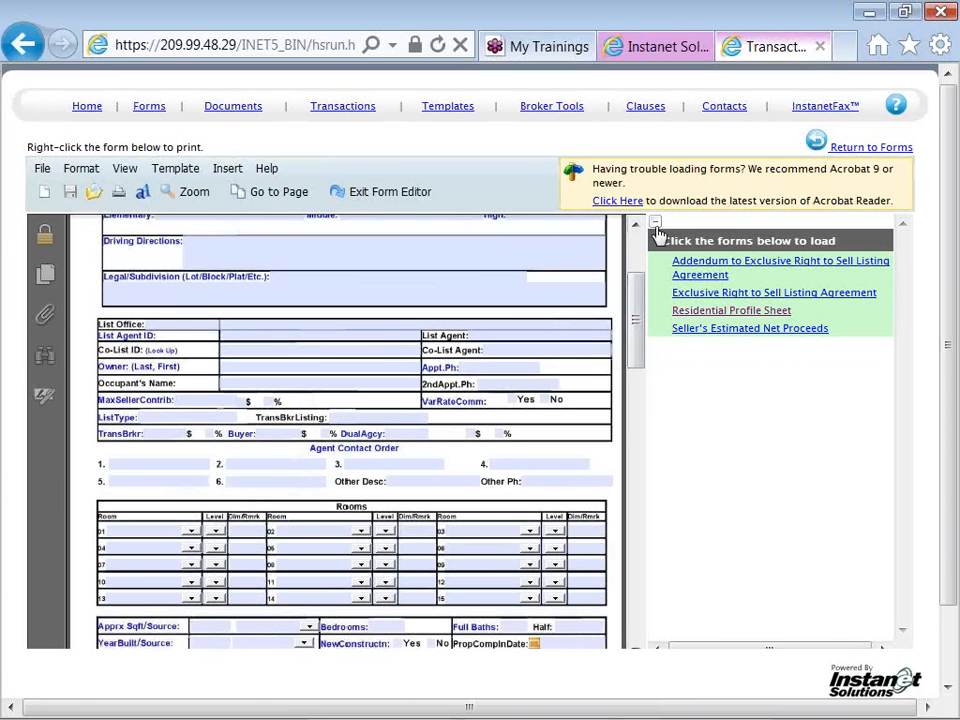
left_click(657, 234)
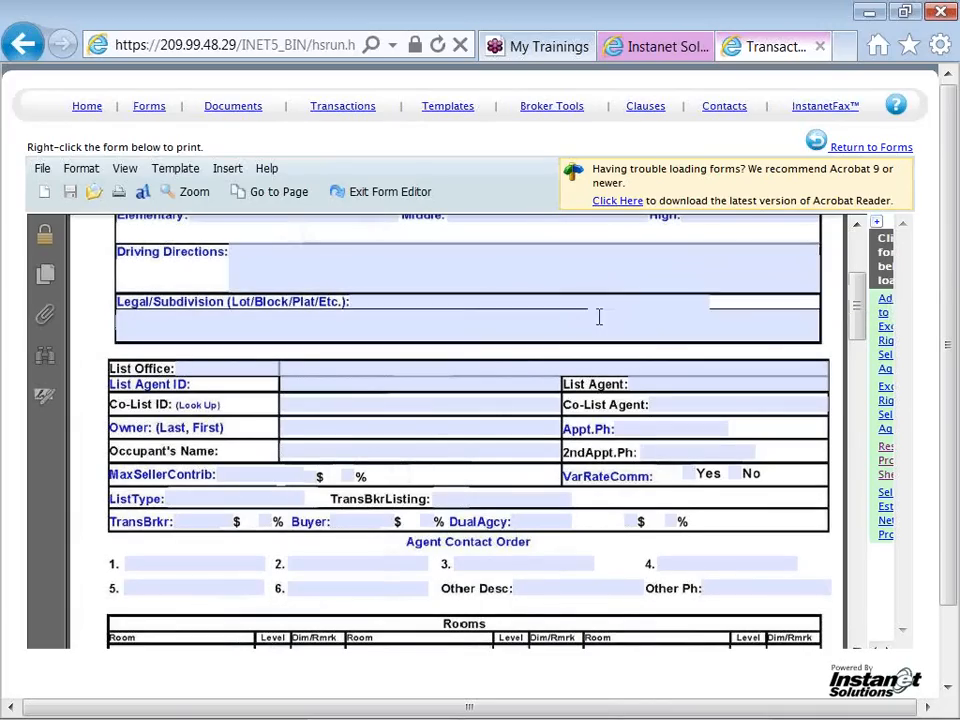
left_click(265, 521)
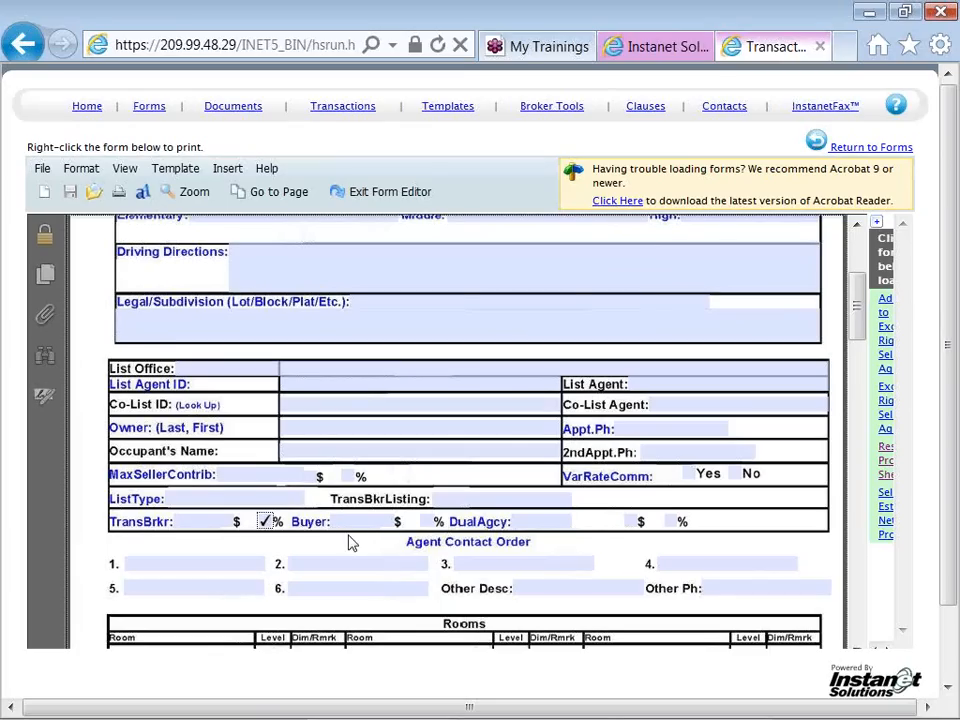
left_click(427, 523)
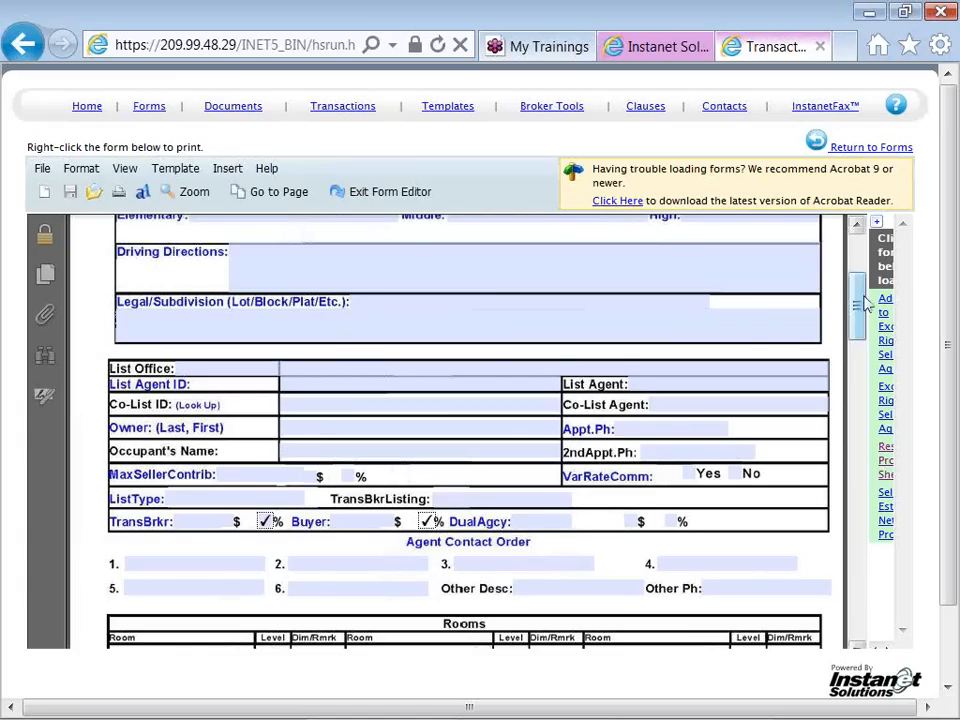
left_click_drag(862, 307, 870, 405)
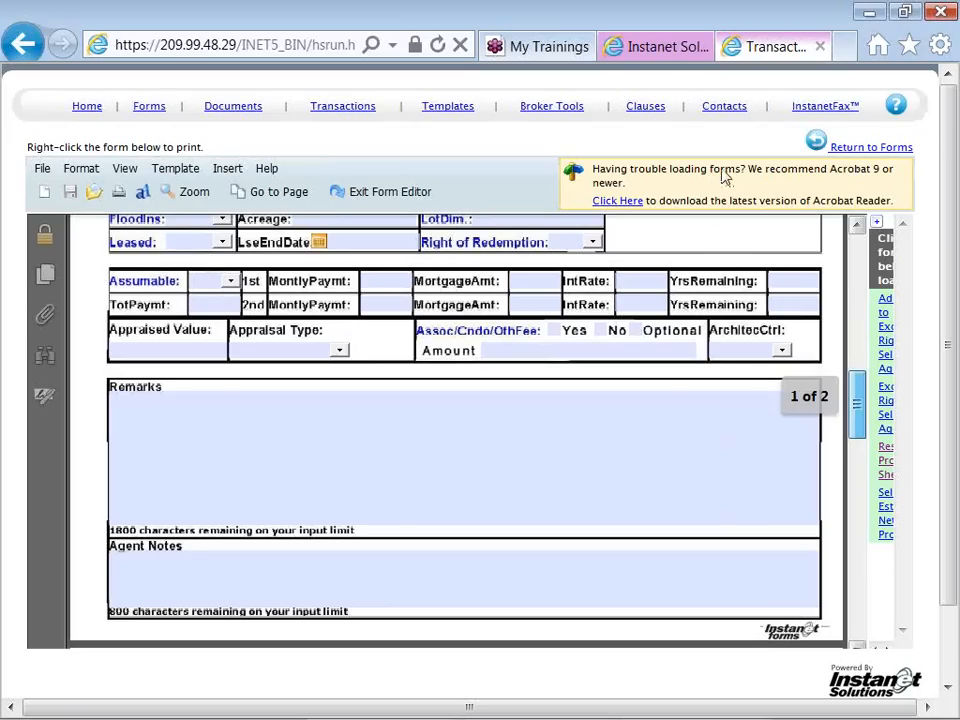
scroll(740, 305, "up", 5)
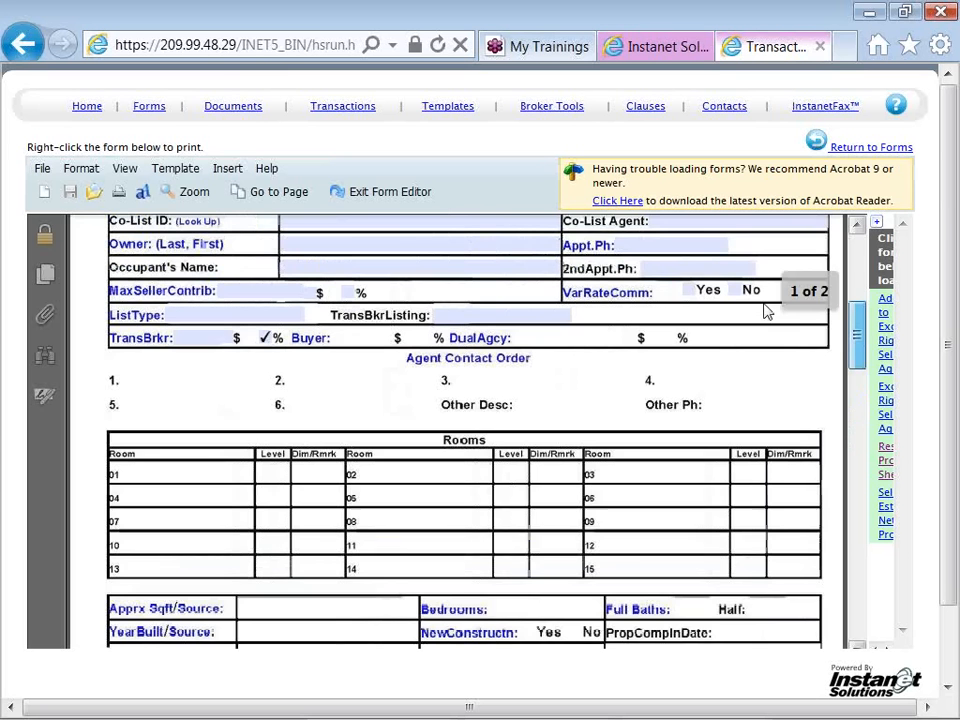
left_click_drag(857, 343, 855, 268)
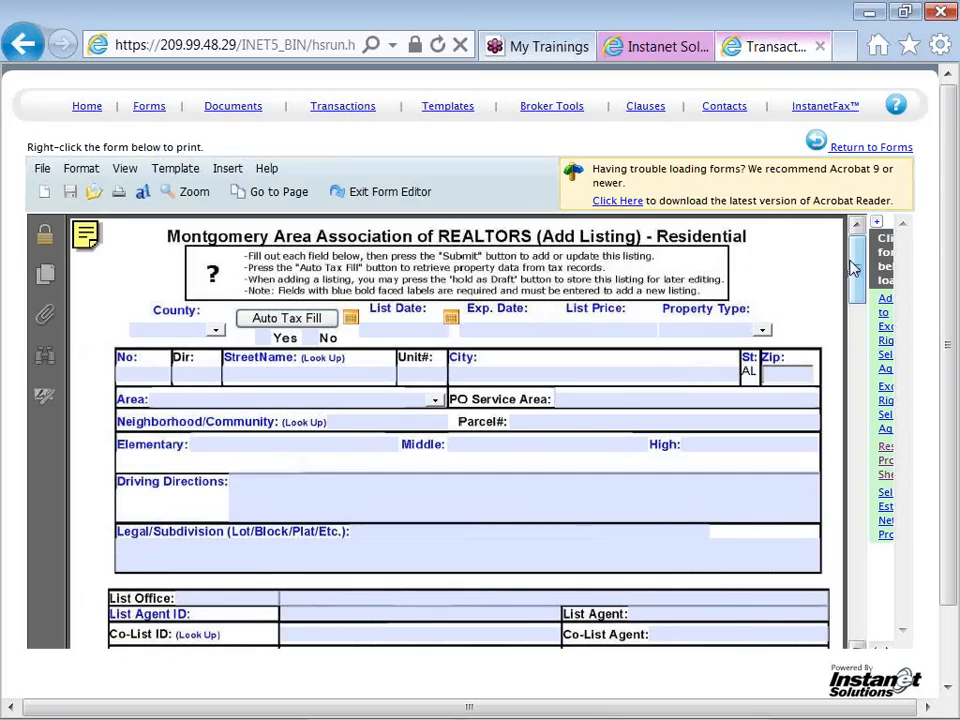
left_click(406, 200)
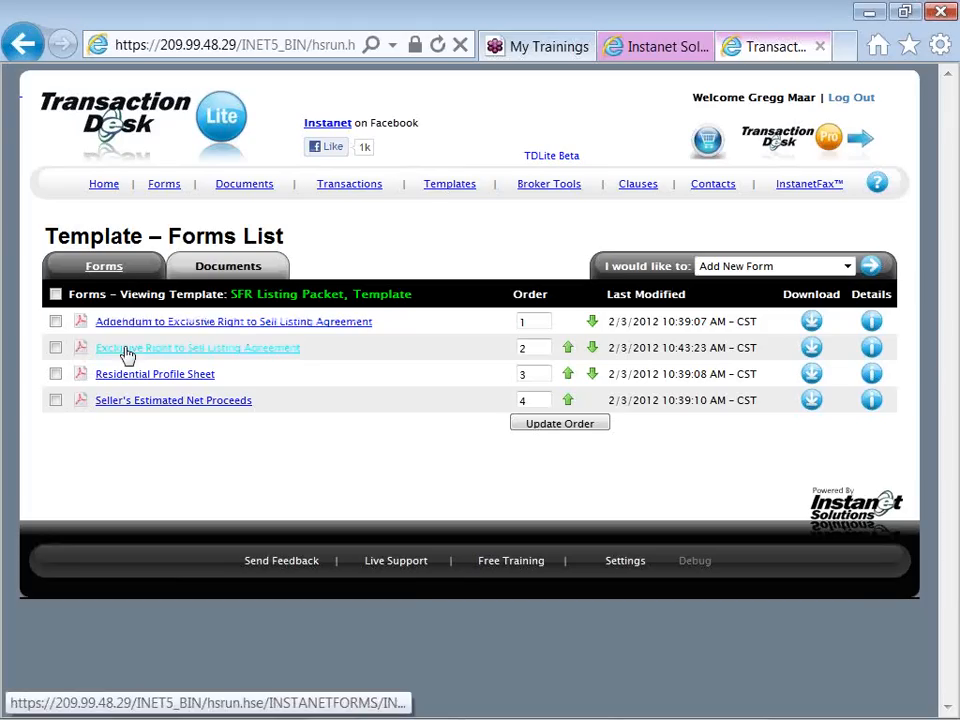
Upload 100 ShadyWood_Survey.pdf from the NotePad Folder to the SFR Listing Packet template's documents
left_click(213, 270)
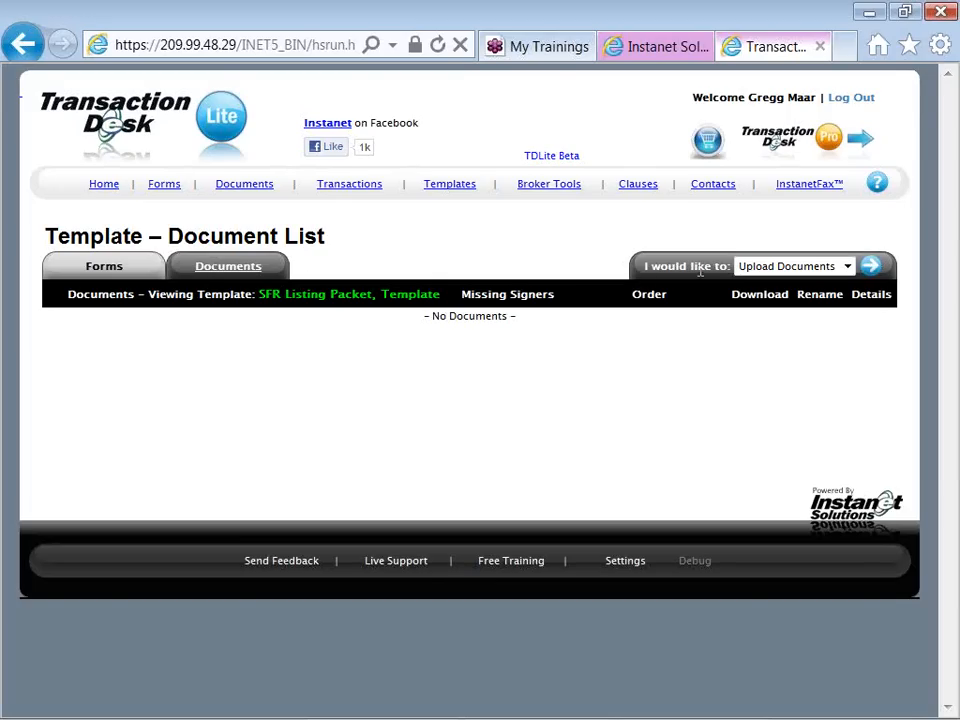
left_click(869, 272)
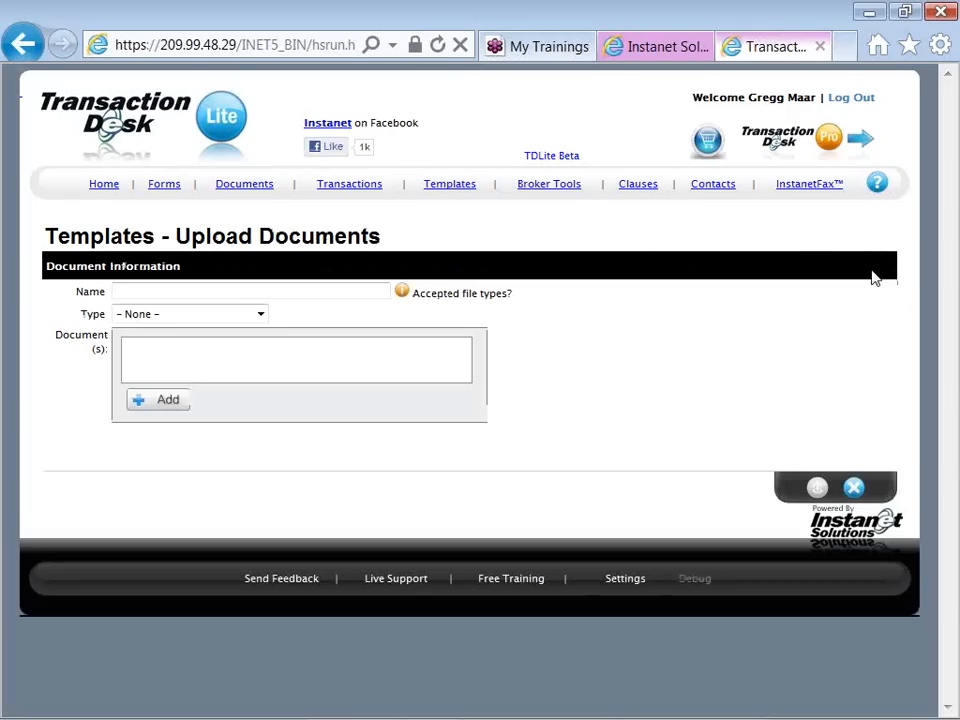
mouse_move(463, 300)
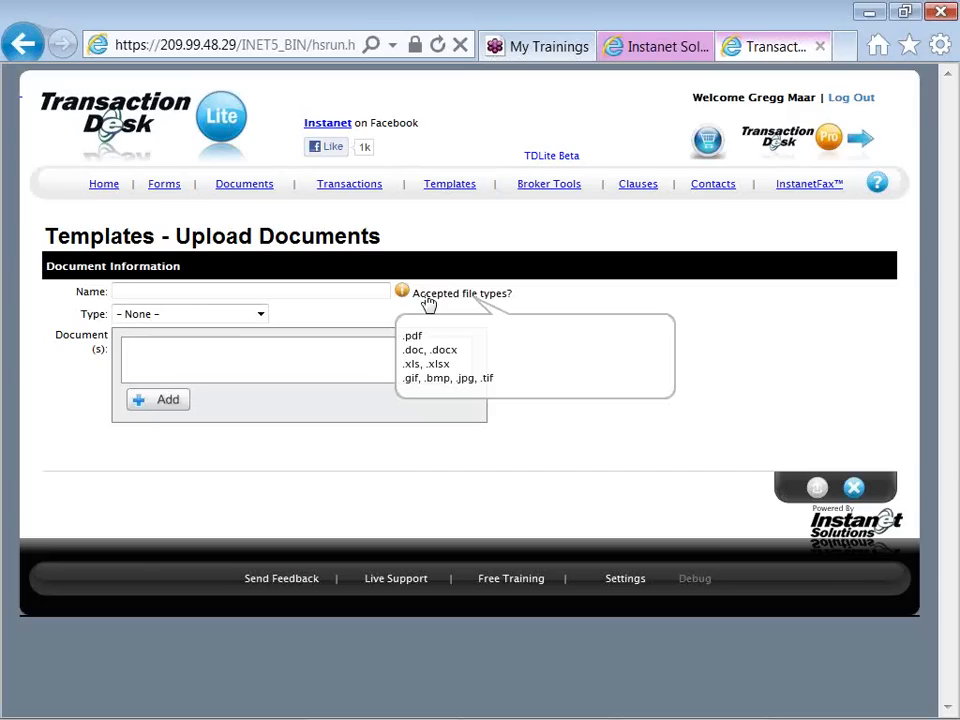
left_click(147, 406)
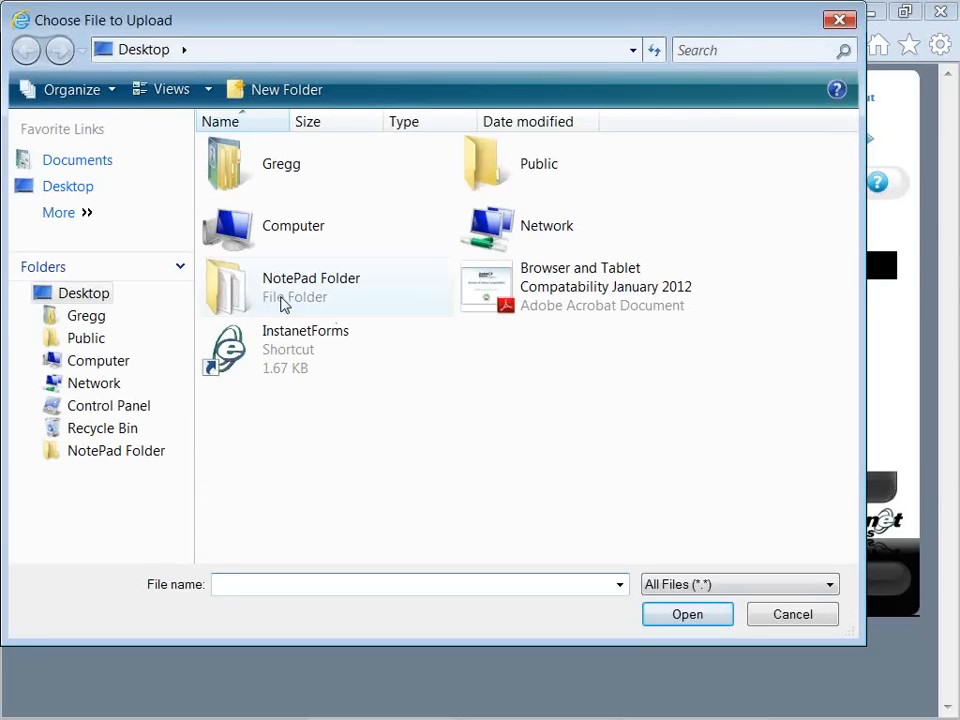
double_click(283, 304)
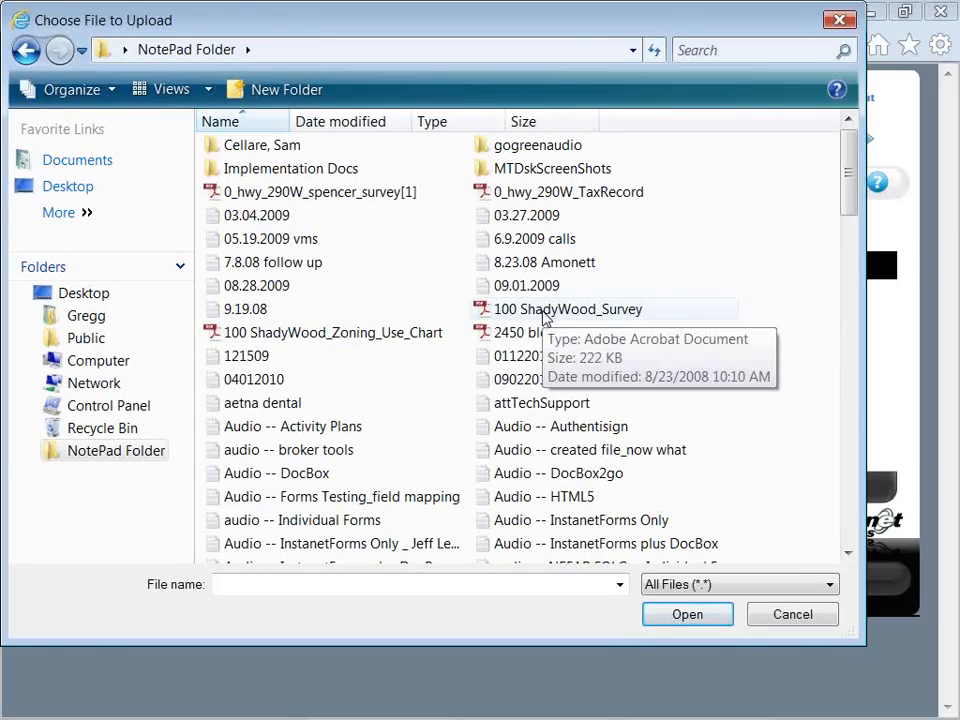
double_click(545, 312)
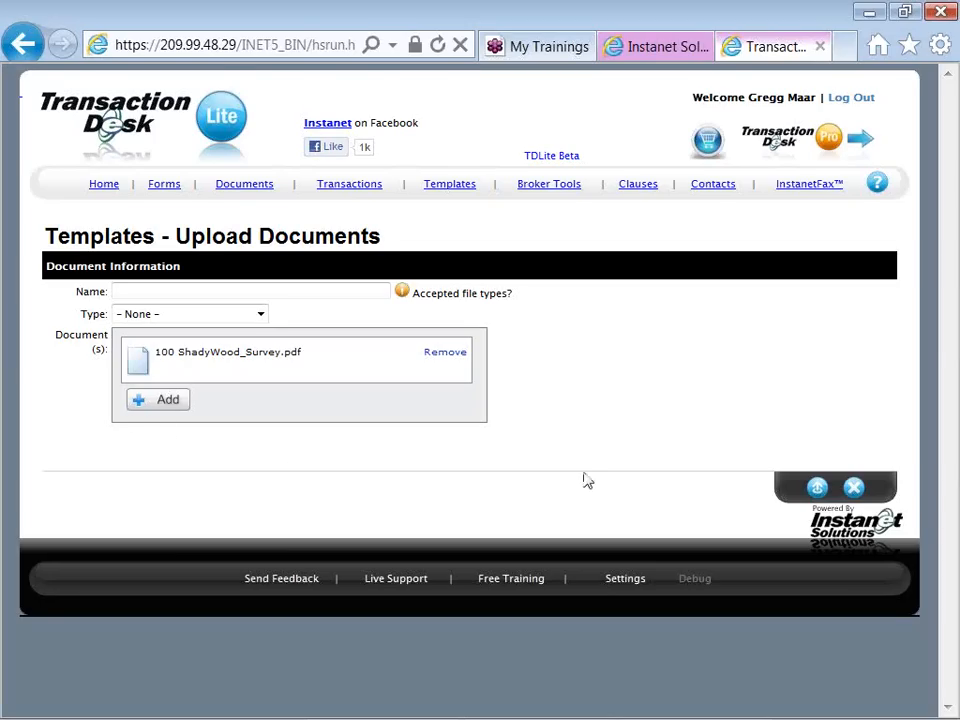
left_click(816, 489)
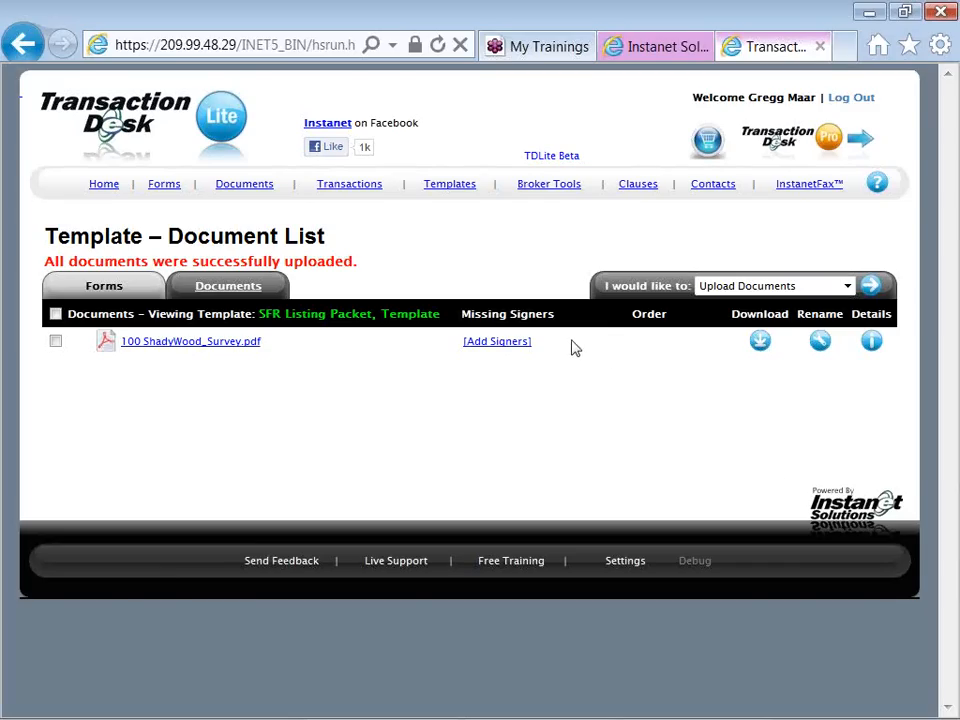
Start a new clause in the personal clause database and title it Seller Lease Back
left_click(450, 192)
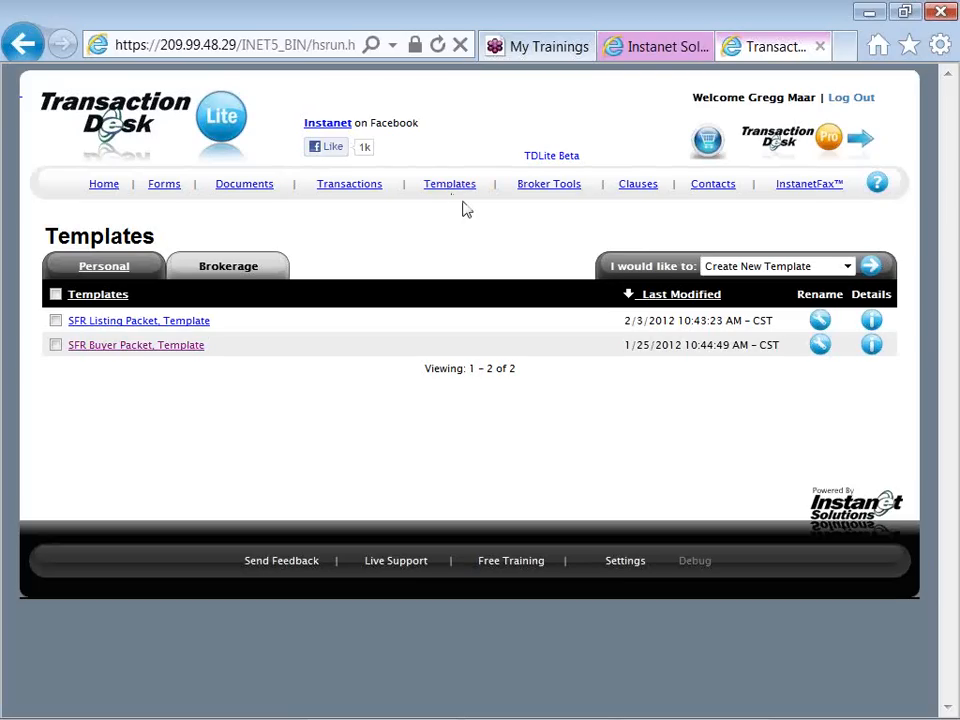
left_click(636, 185)
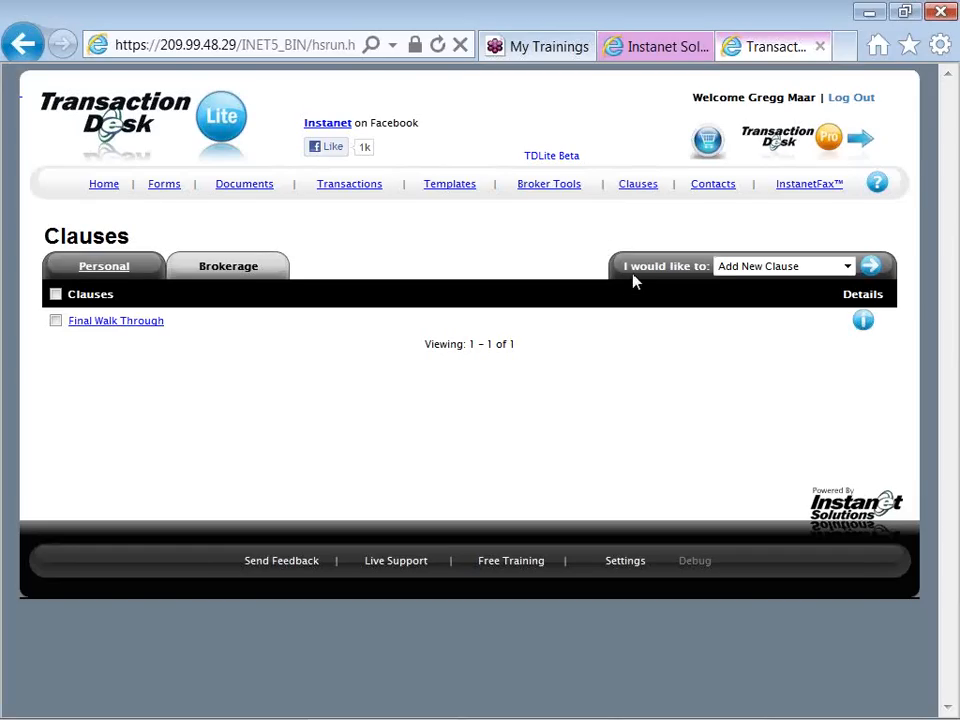
left_click(871, 267)
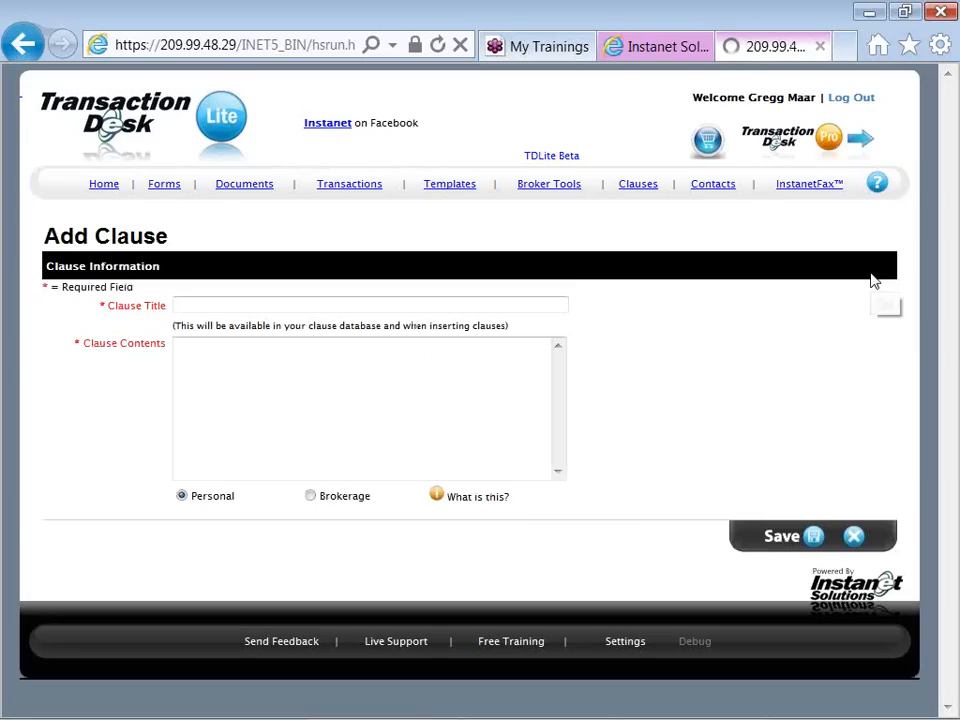
left_click(476, 309)
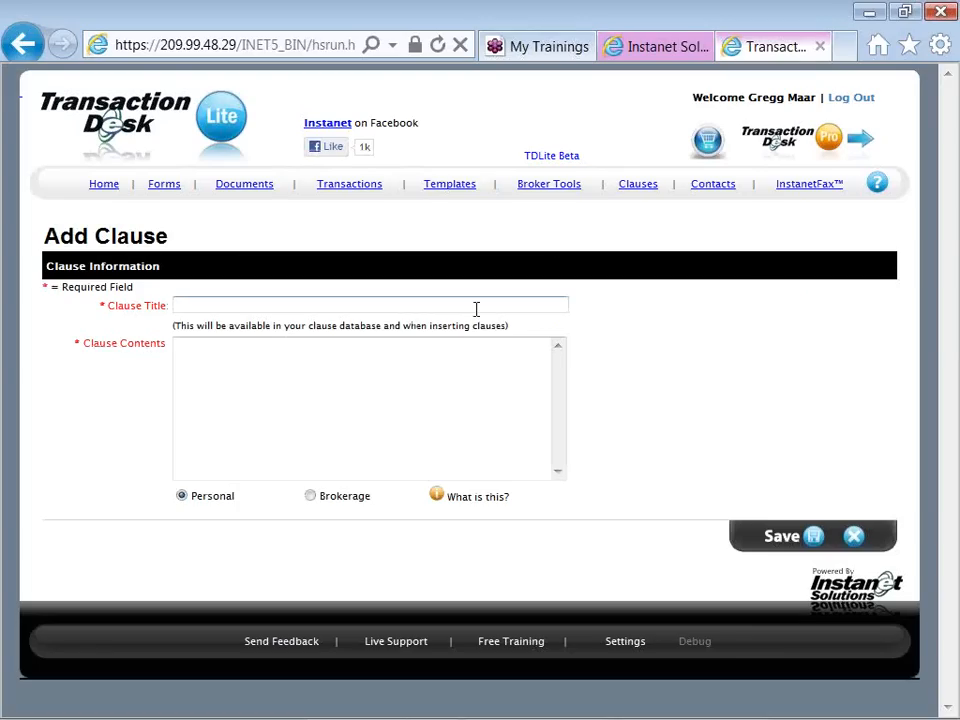
type("Seller Lease Back")
Enter the clause contents "Language used when a seller would like to lease property back after closing and funding." and save the clause
key("Tab")
type("Ln")
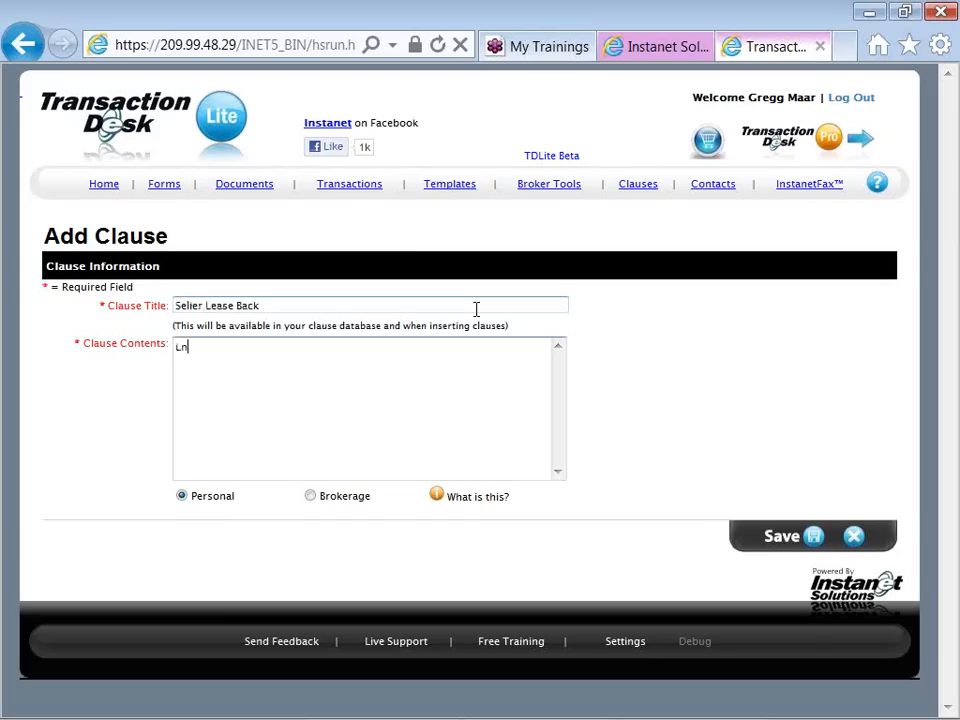
type("nguage used when a a")
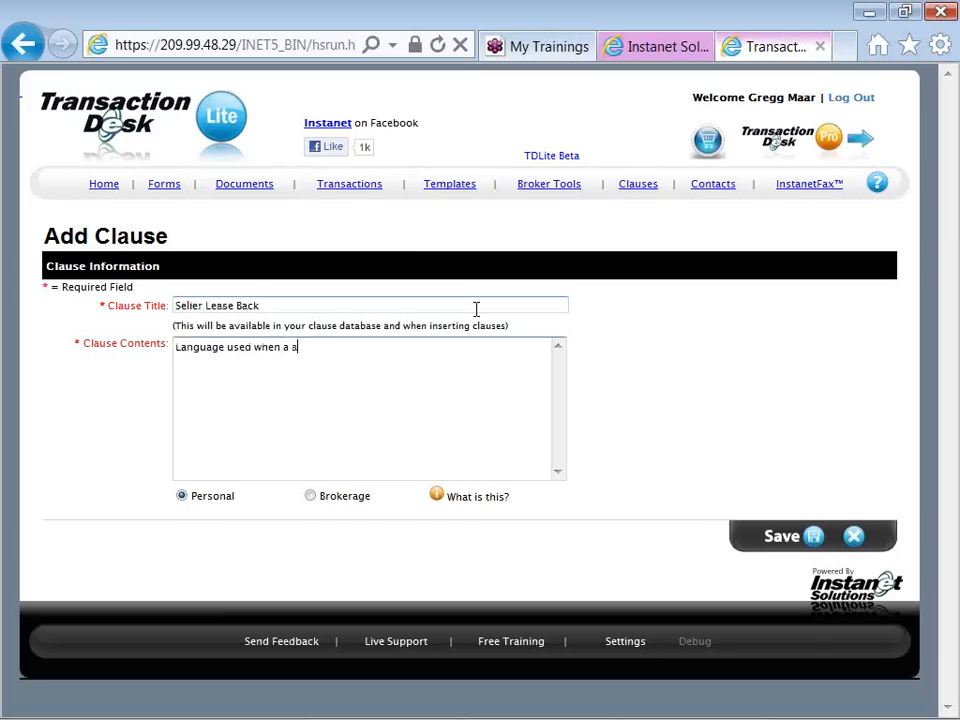
type("eller would like ")
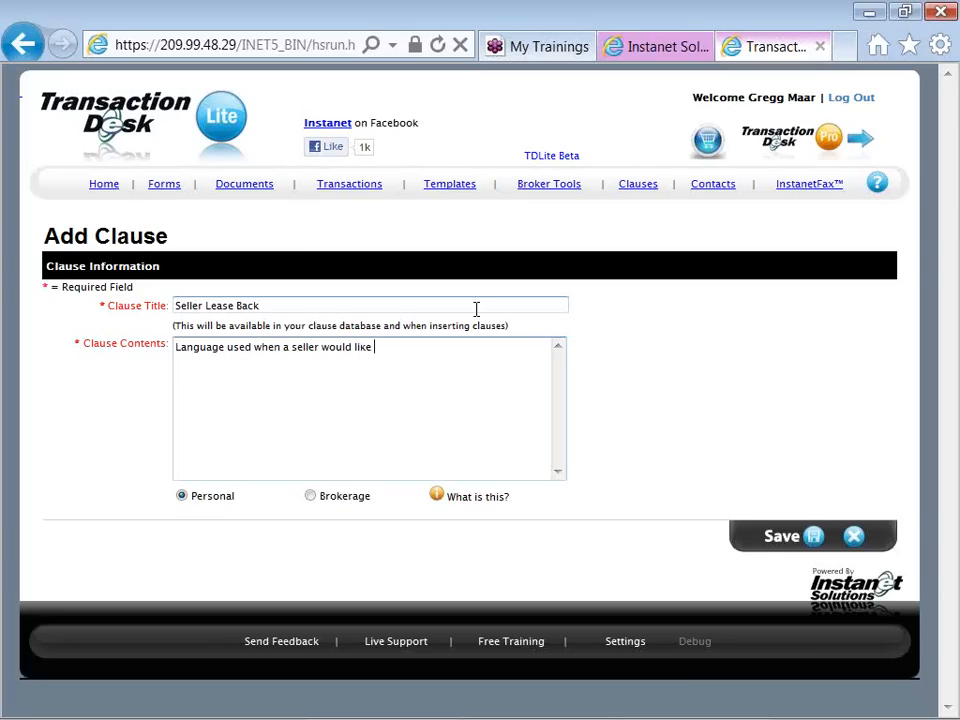
type("to lease property back after closing and fun")
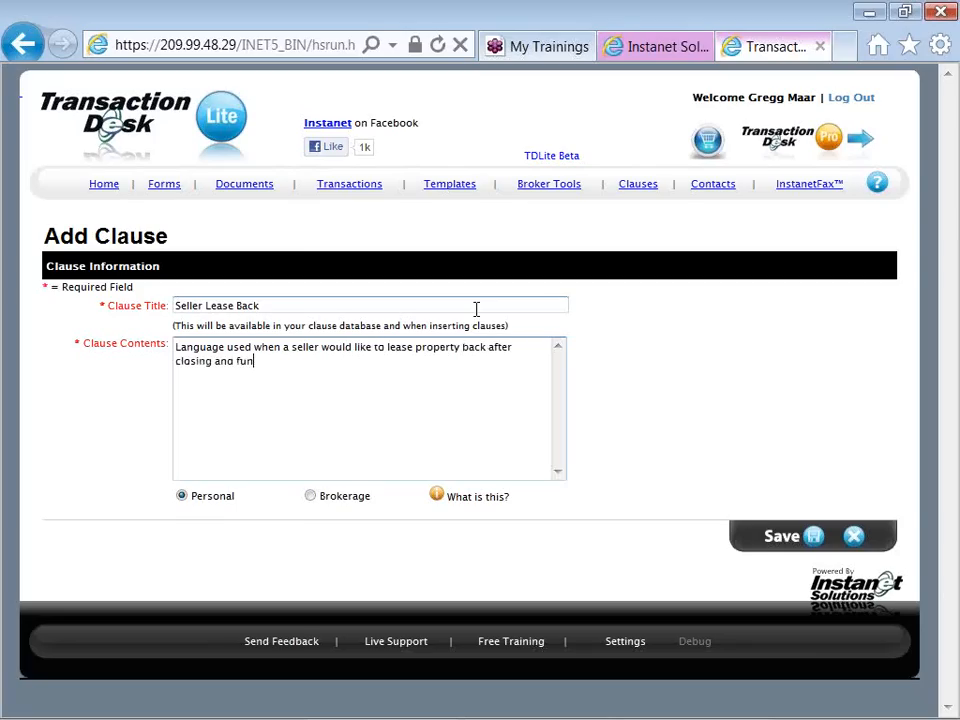
type("ding.")
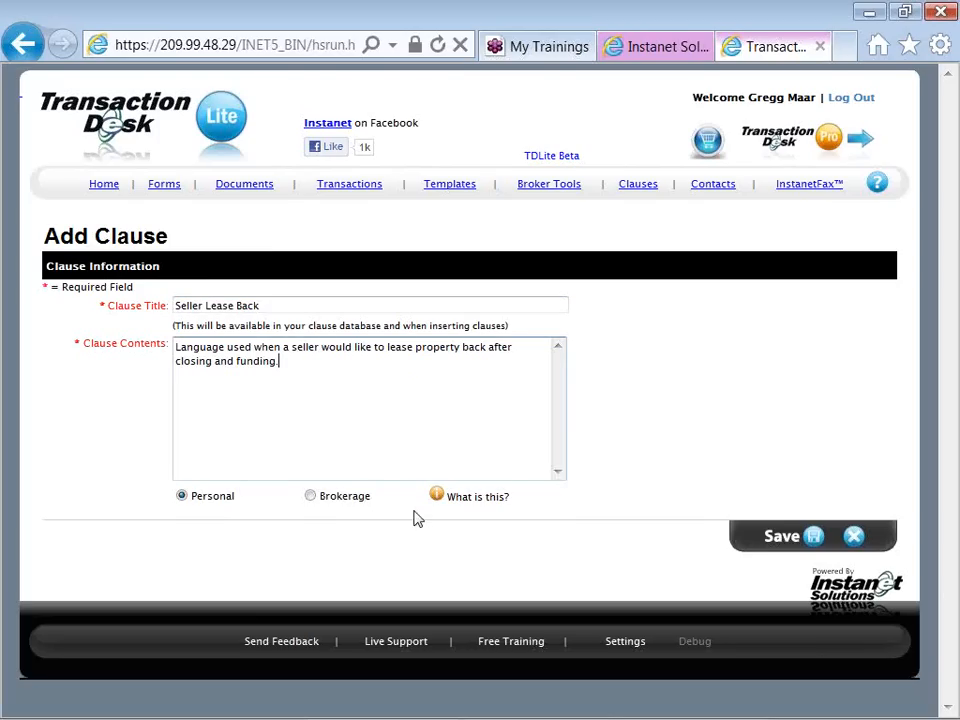
left_click(806, 540)
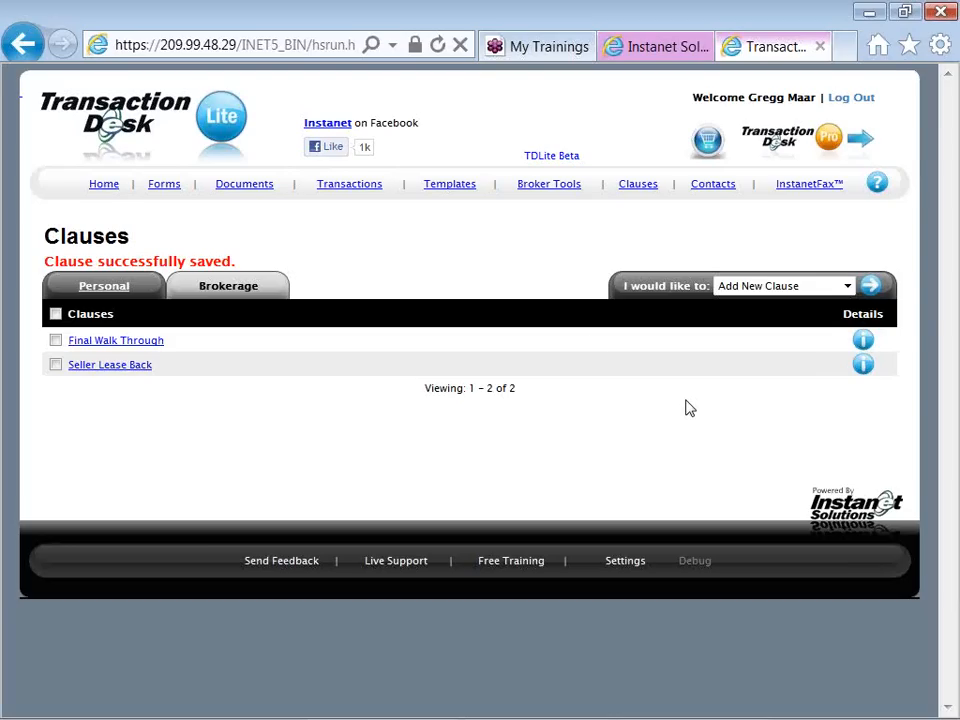
Start a new transaction file named with the client's last and first name followed by "- SFR Listing Prospect"
left_click(343, 195)
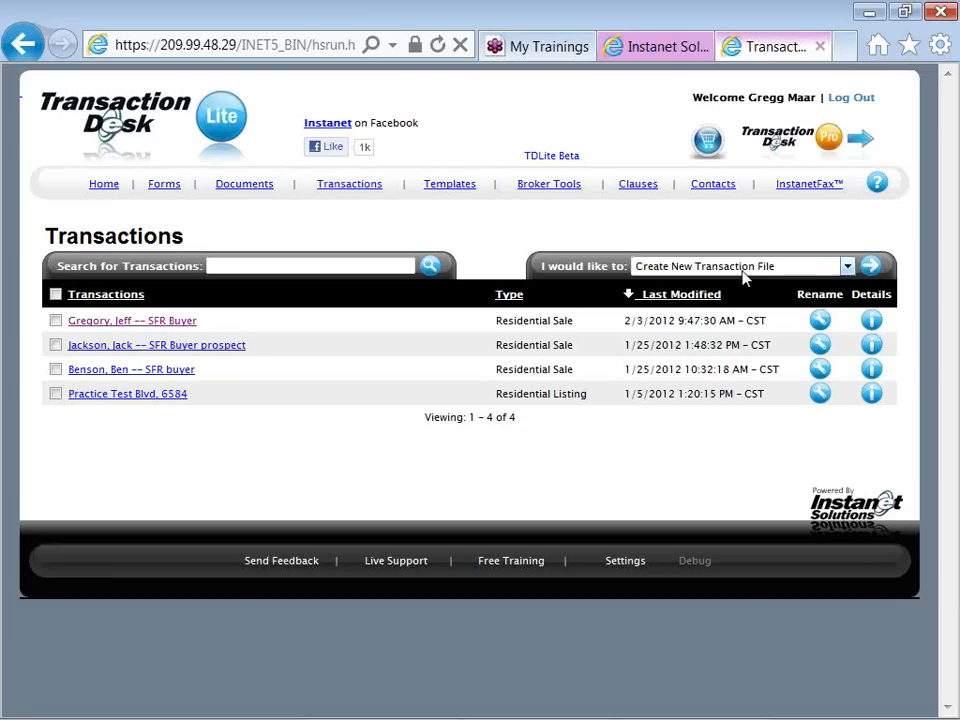
left_click(869, 276)
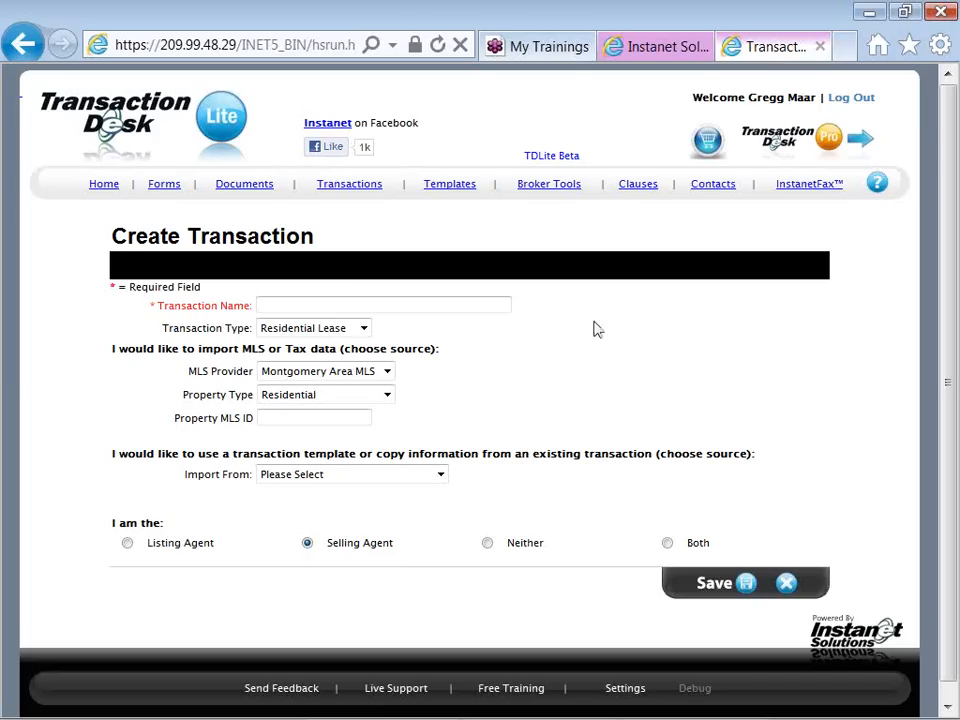
left_click(427, 303)
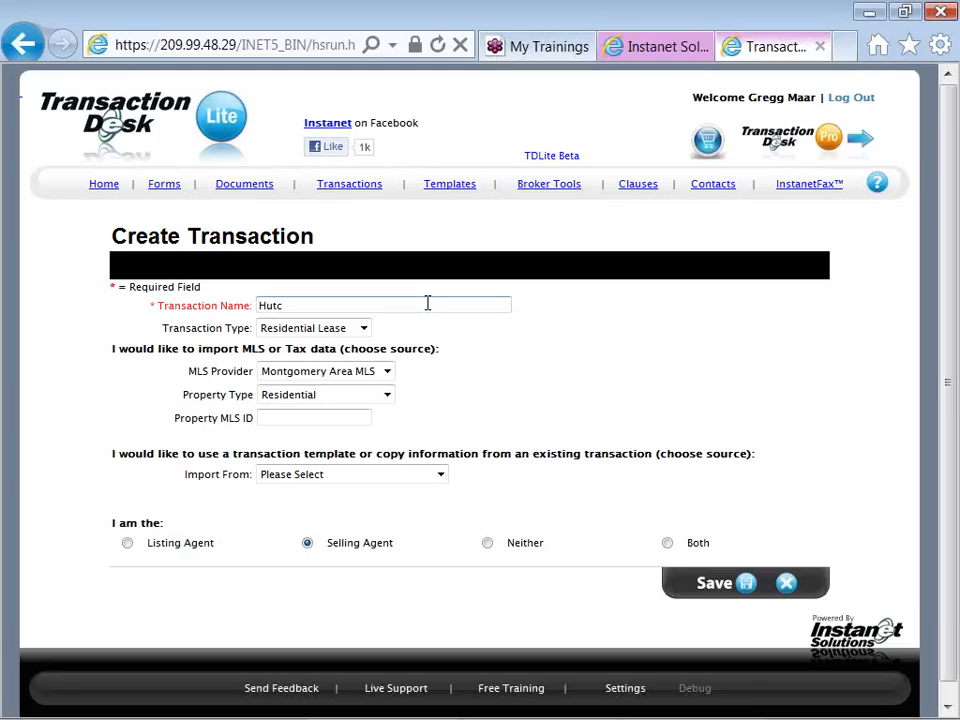
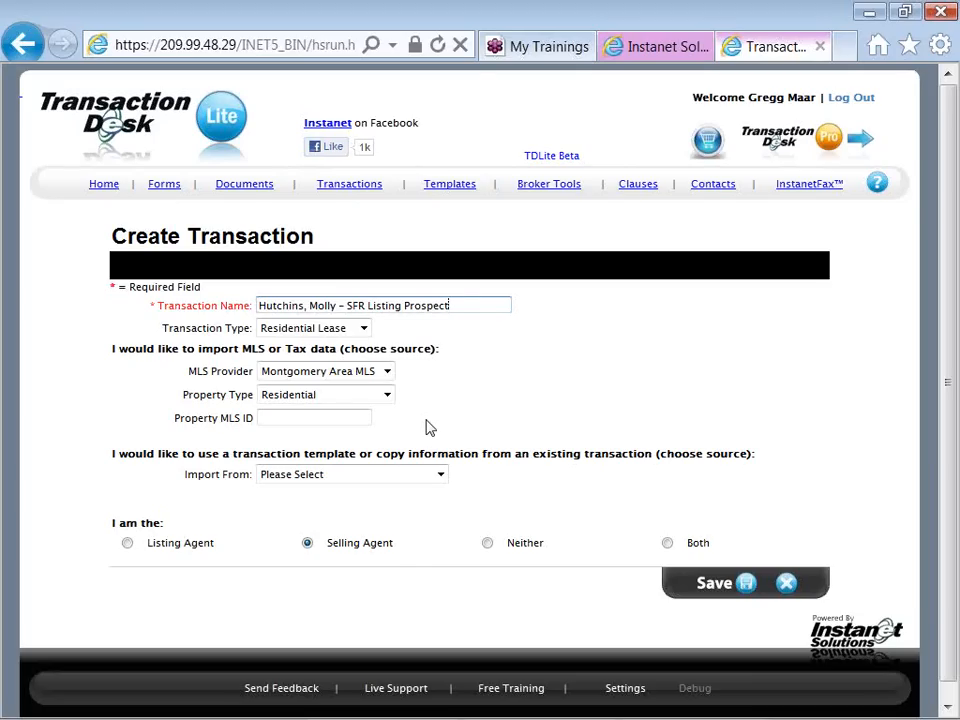
Set the new transaction's type to Residential Listing
left_click(366, 338)
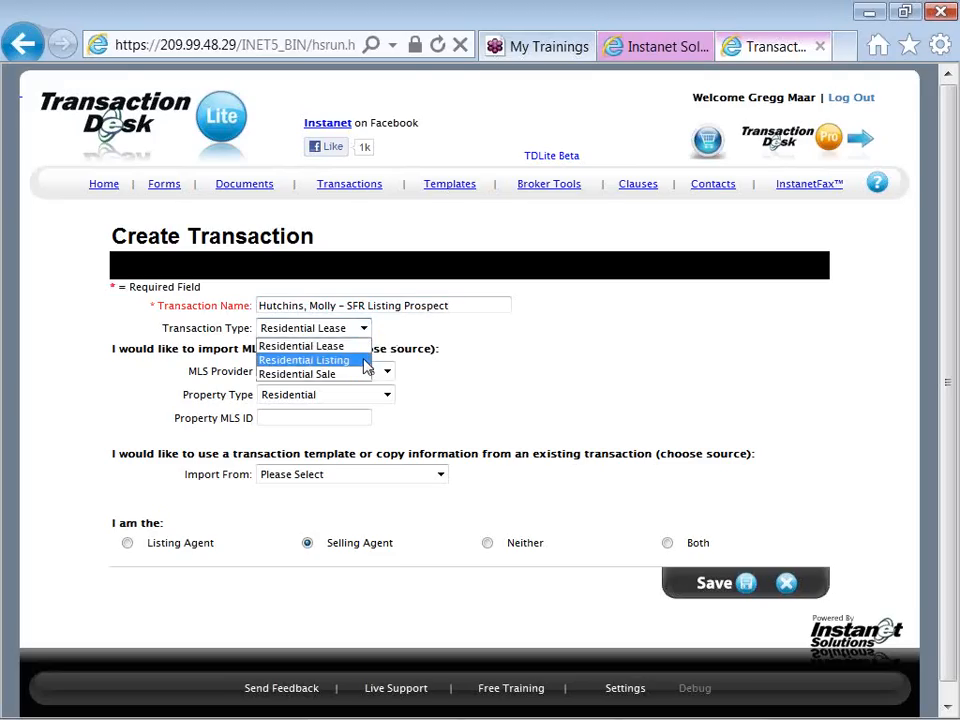
left_click(368, 360)
left_click(430, 384)
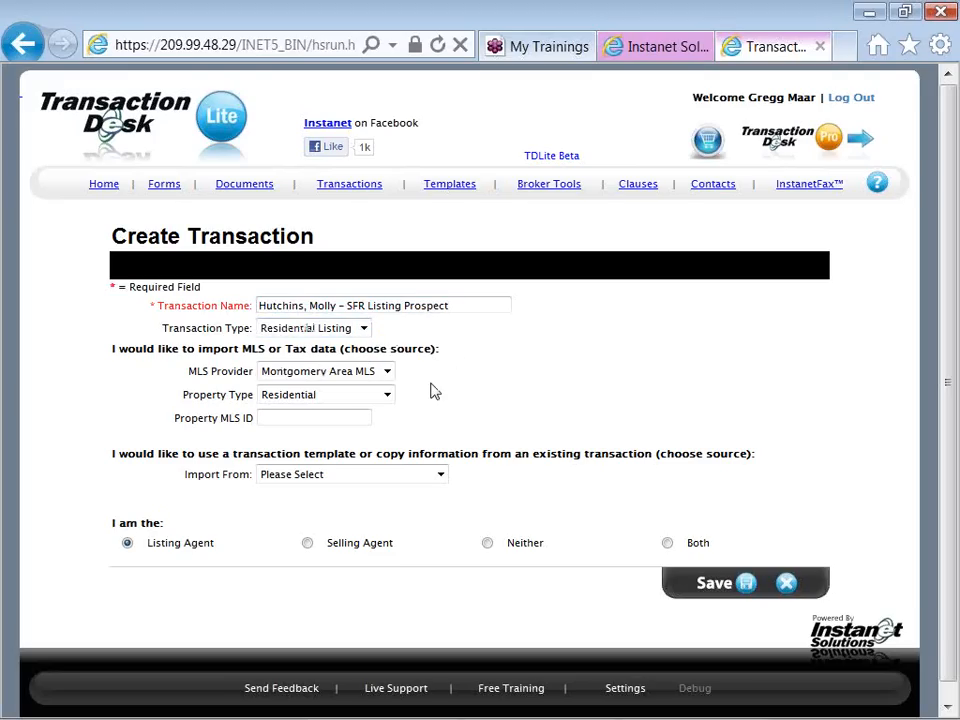
Keep Montgomery Area MLS as the data provider and enter property MLS ID 284130 for the import
left_click(390, 374)
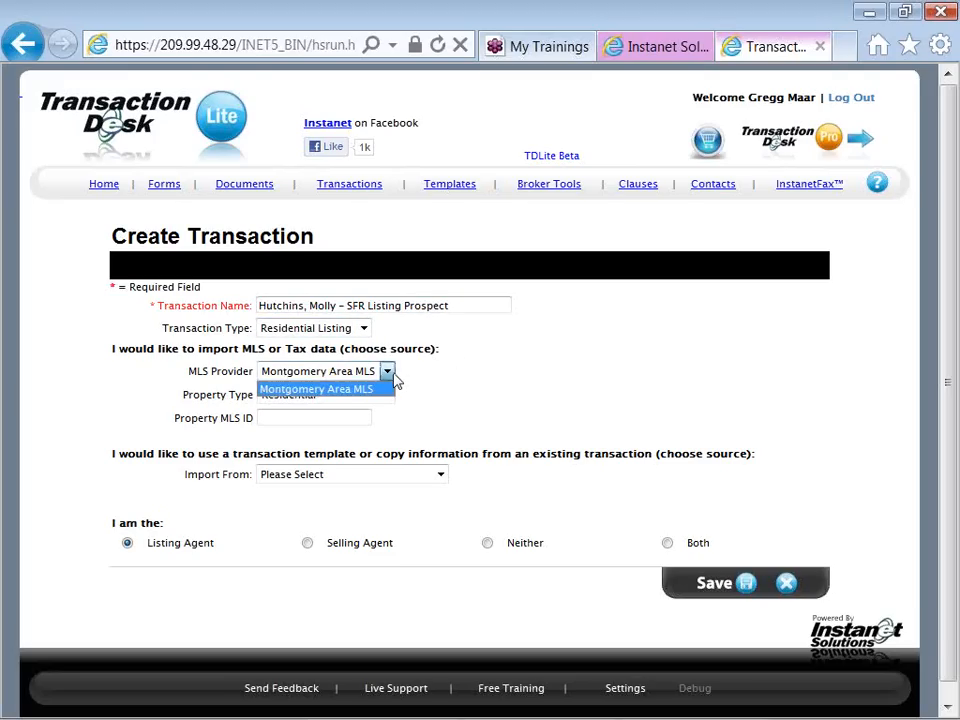
left_click(394, 376)
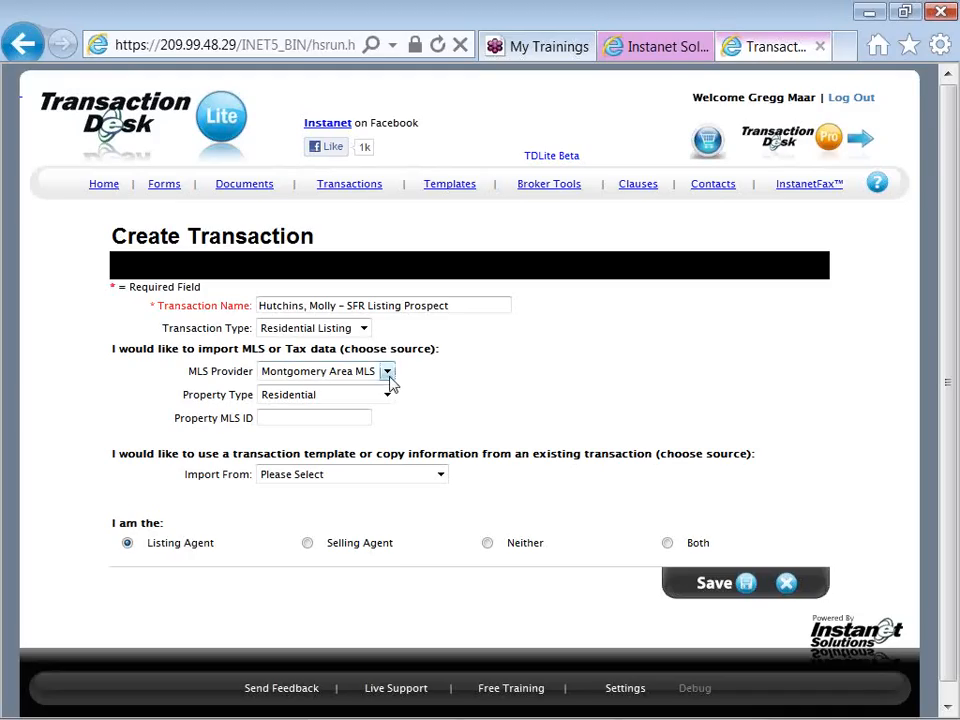
left_click(343, 412)
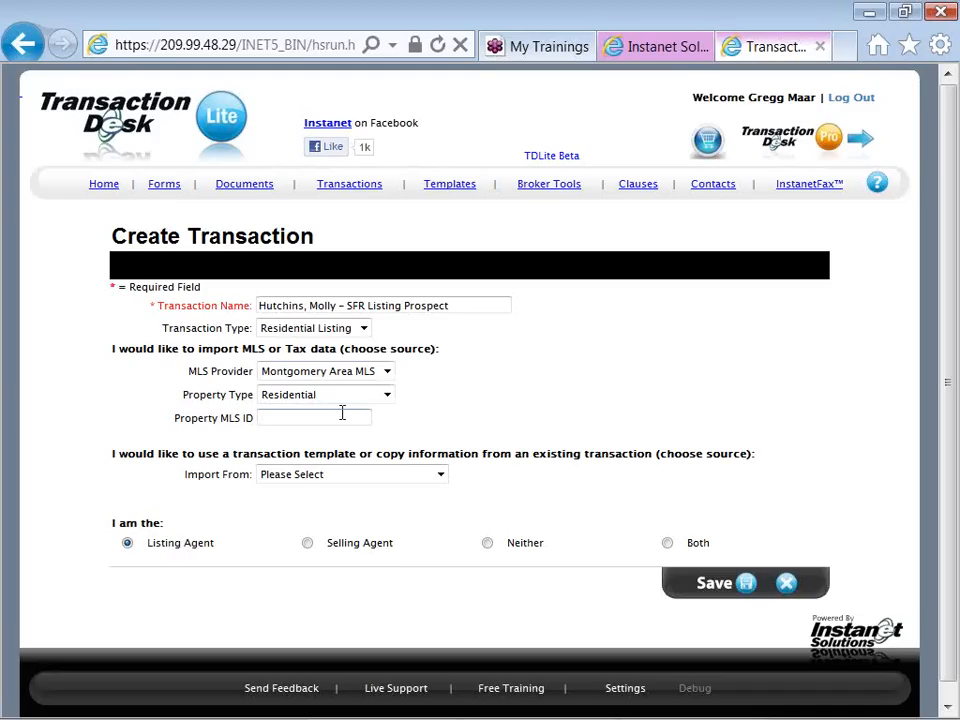
type("284130")
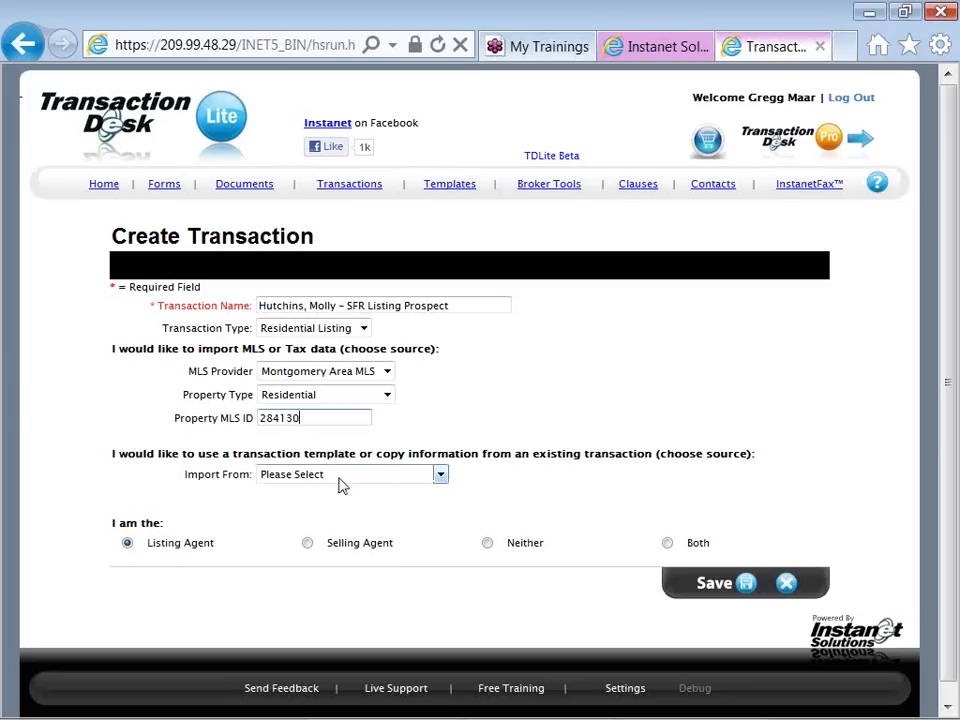
Base the new transaction on the transaction template "SFR Listing Packet, Template"
left_click(341, 478)
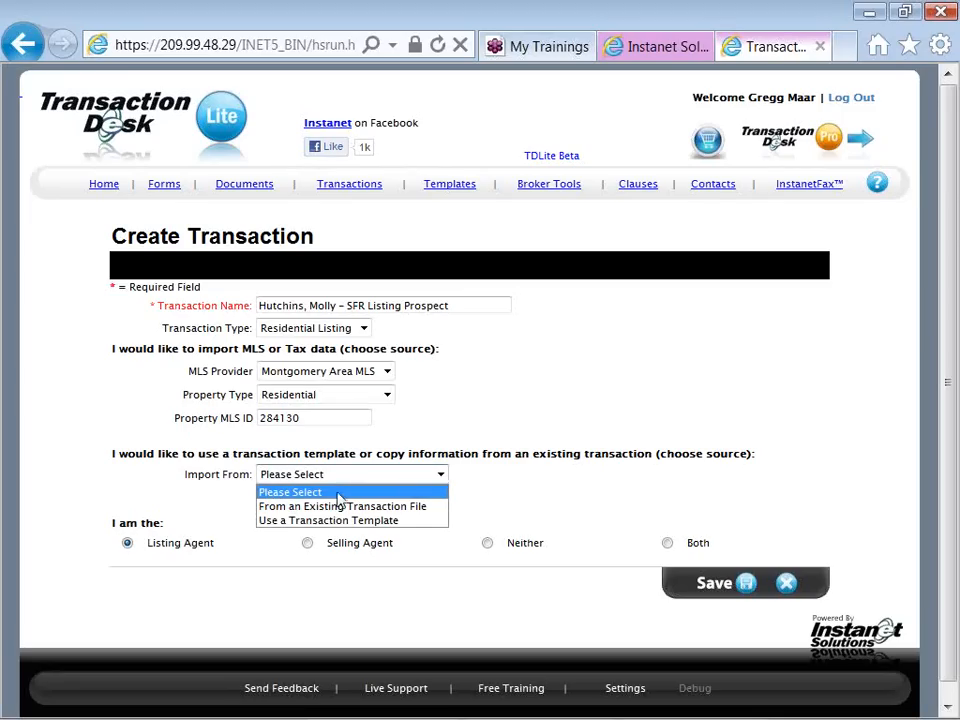
left_click(398, 522)
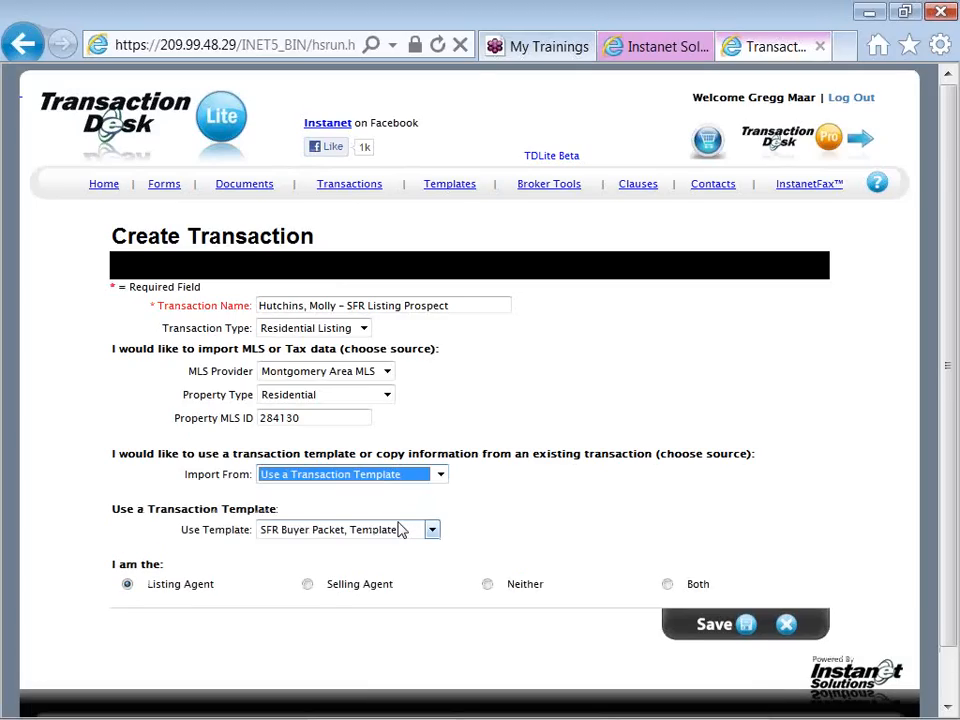
left_click(432, 530)
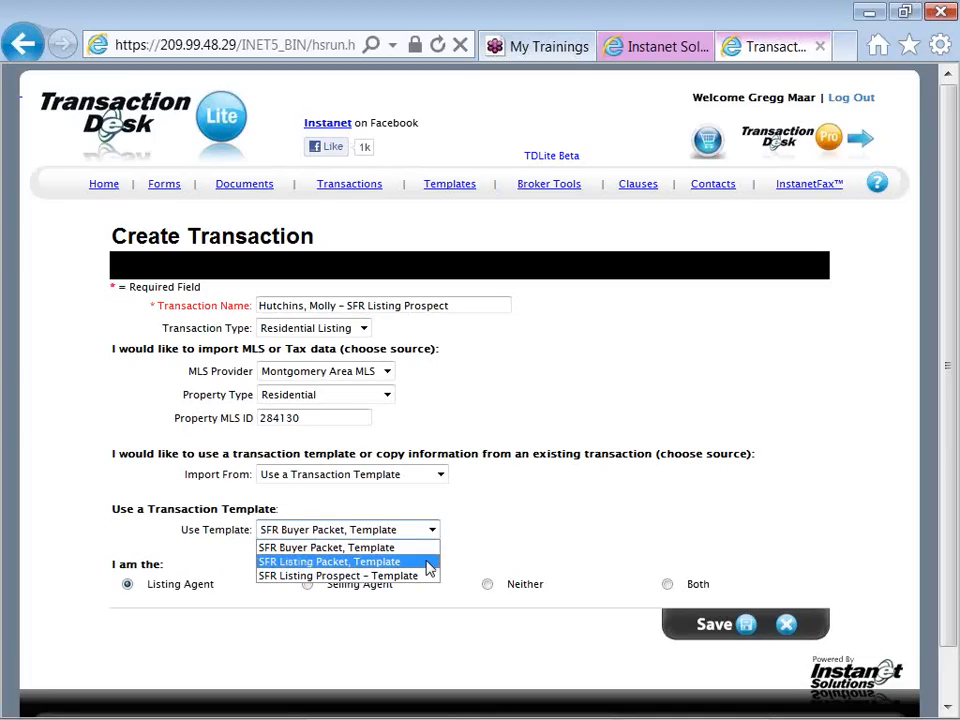
left_click(428, 564)
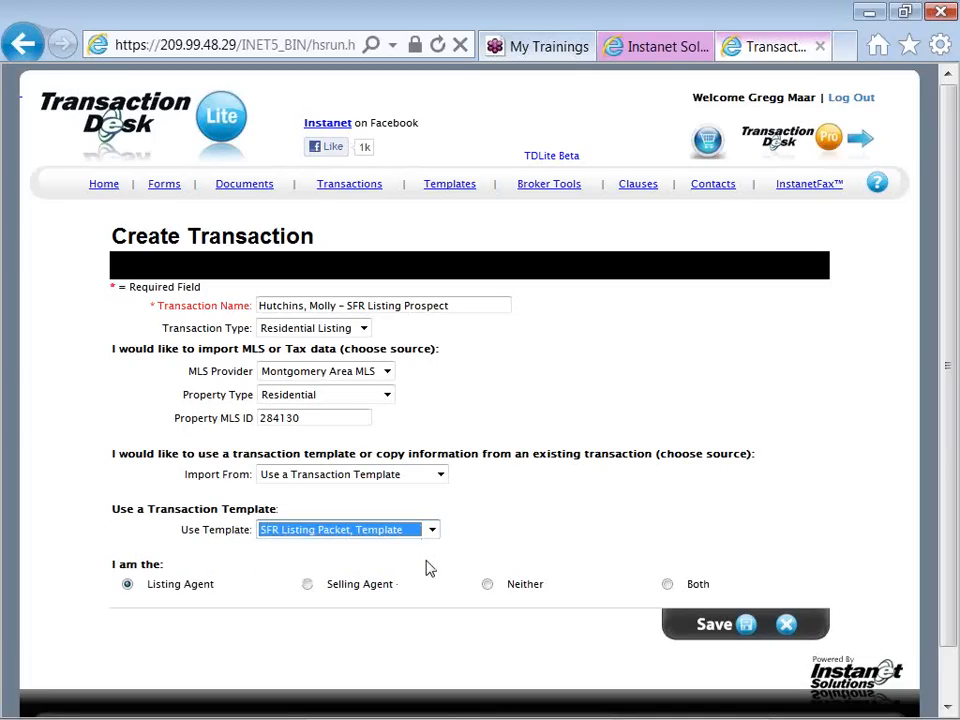
left_click(321, 550)
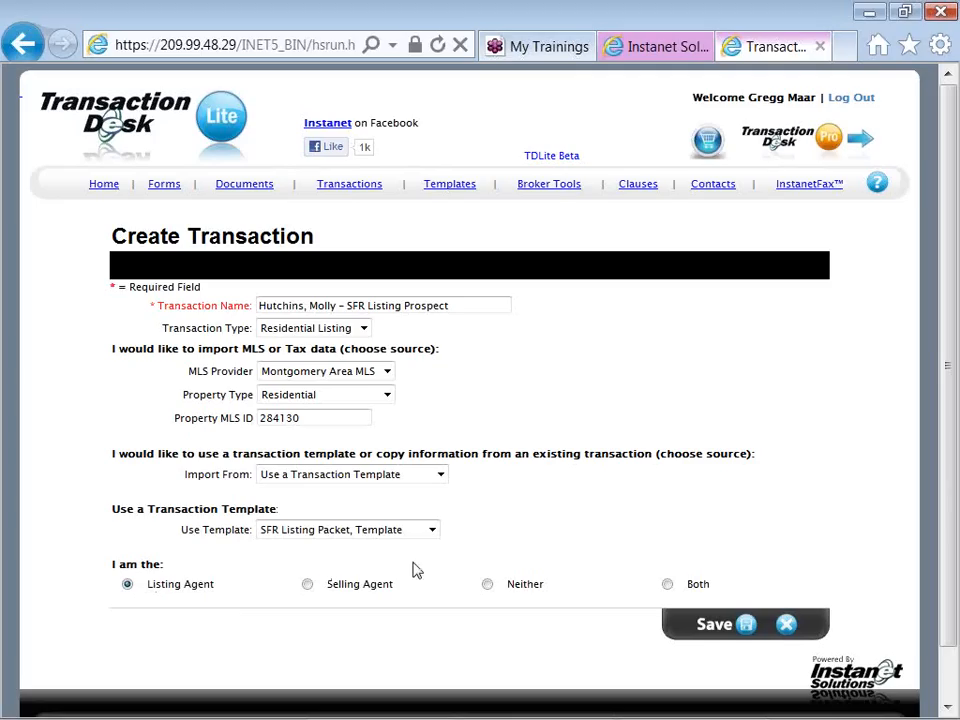
Set the agent role to Listing Agent and save the new transaction
left_click(487, 586)
left_click(128, 585)
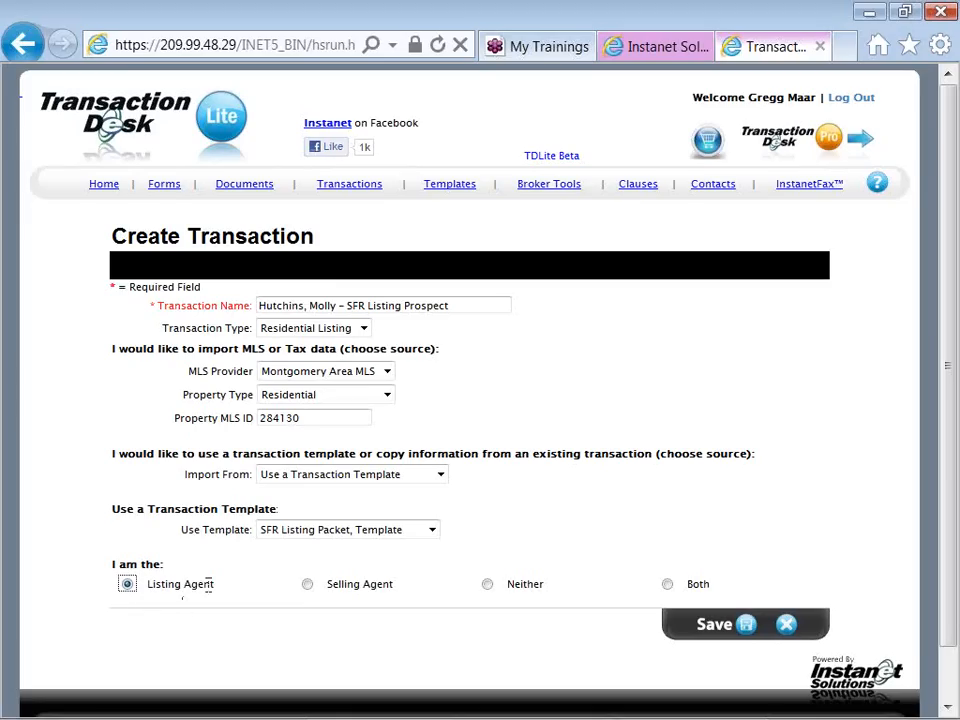
left_click(745, 630)
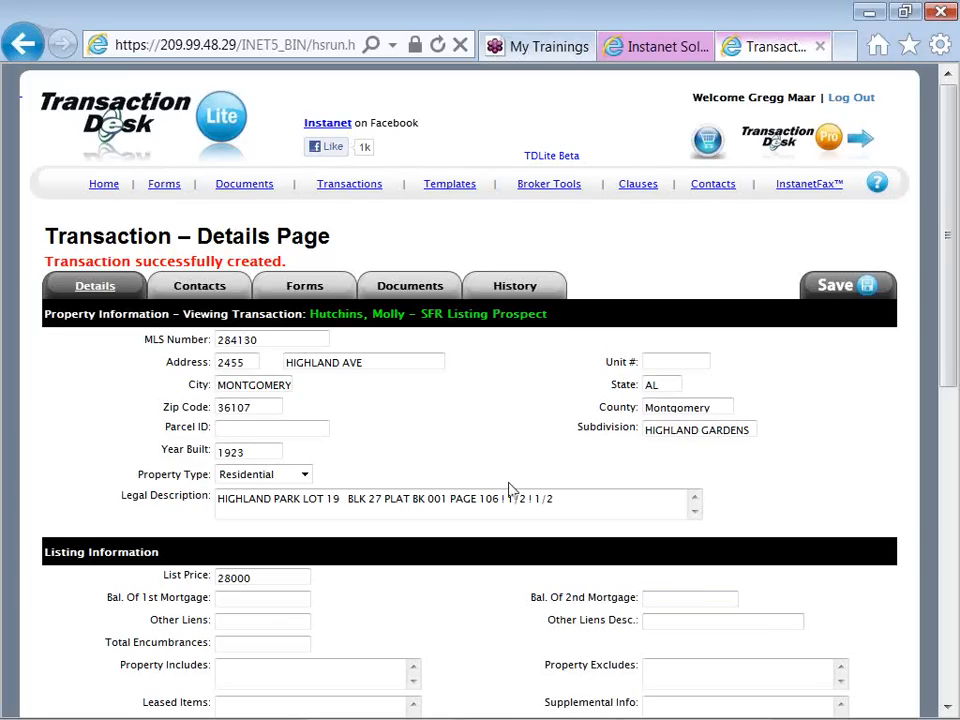
Set the List Date to 02/08/2012 in the transaction's details
scroll(509, 490, "down", 3)
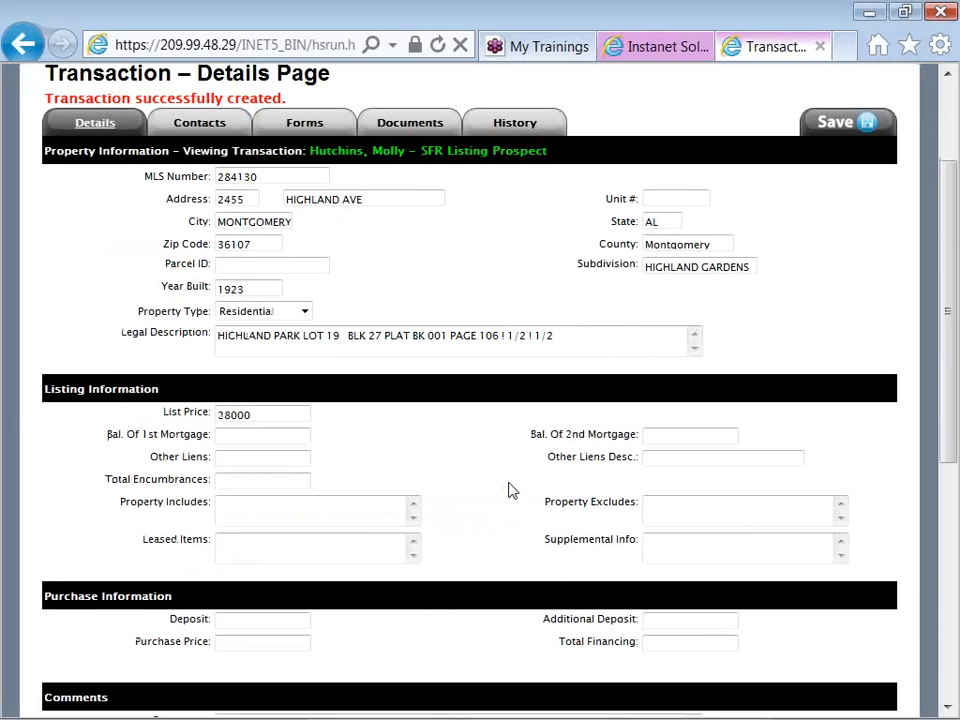
scroll(509, 490, "down", 3)
scroll(509, 490, "down", 3)
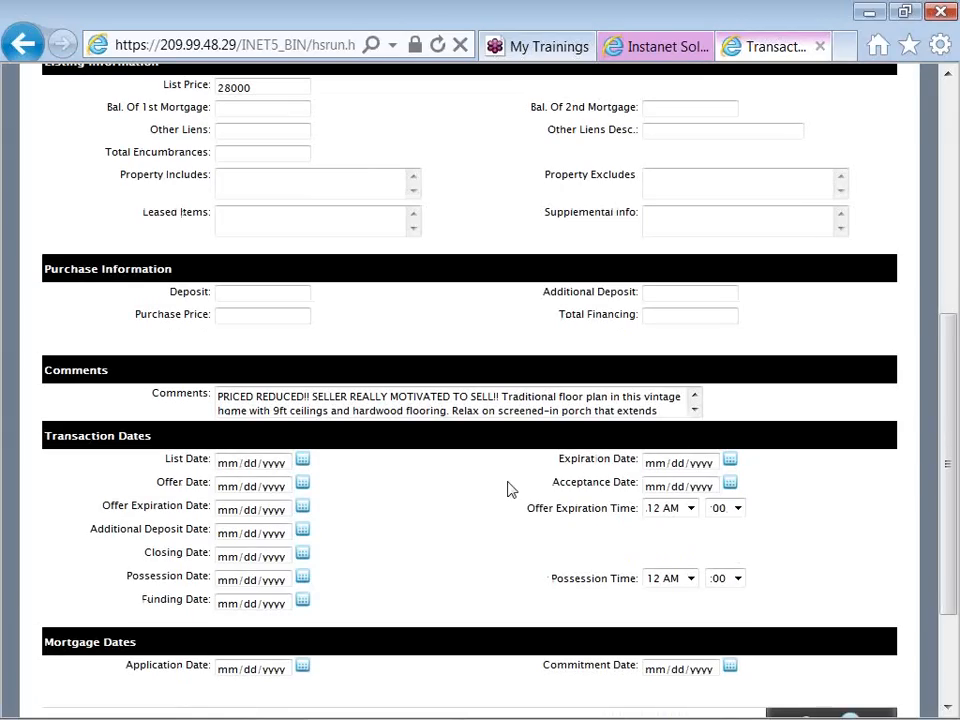
left_click(304, 465)
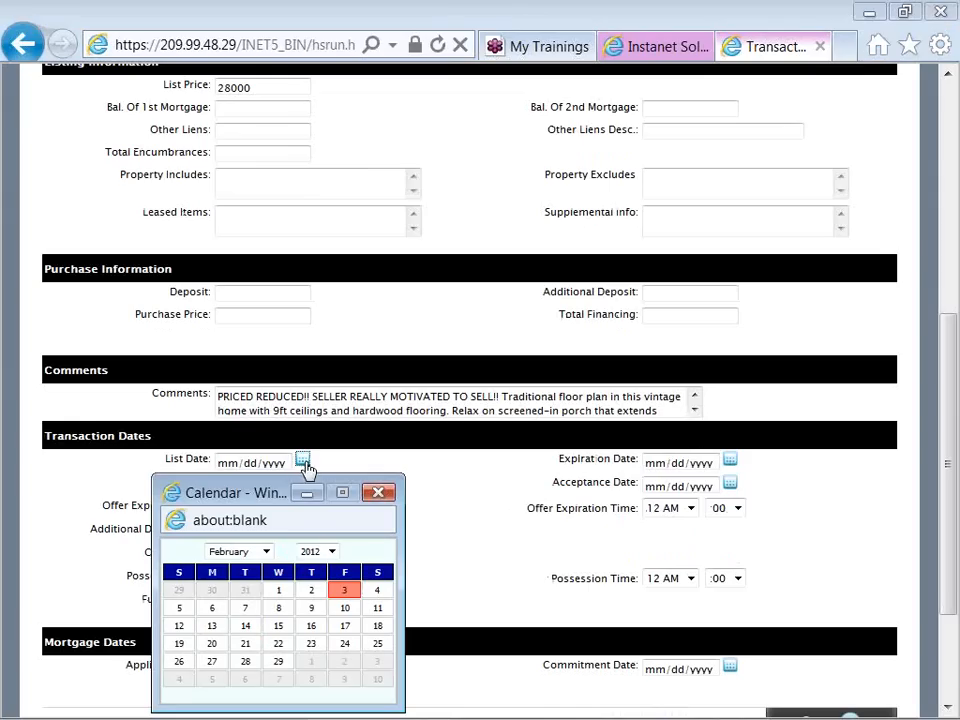
left_click(279, 609)
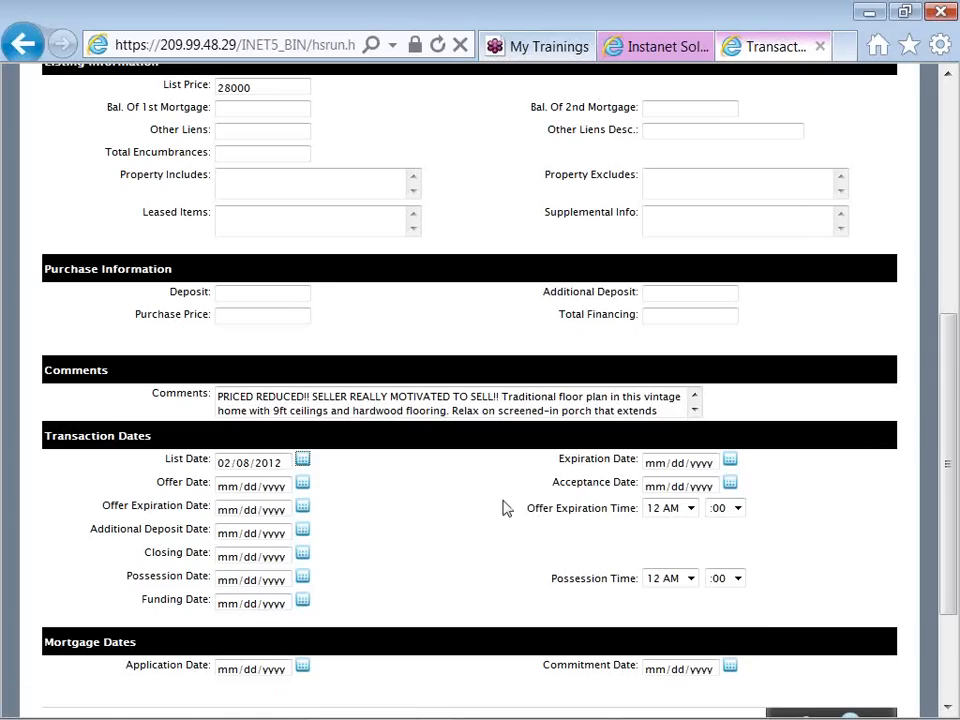
Set the transaction's Expiration Date to 02/28/2013
left_click(729, 460)
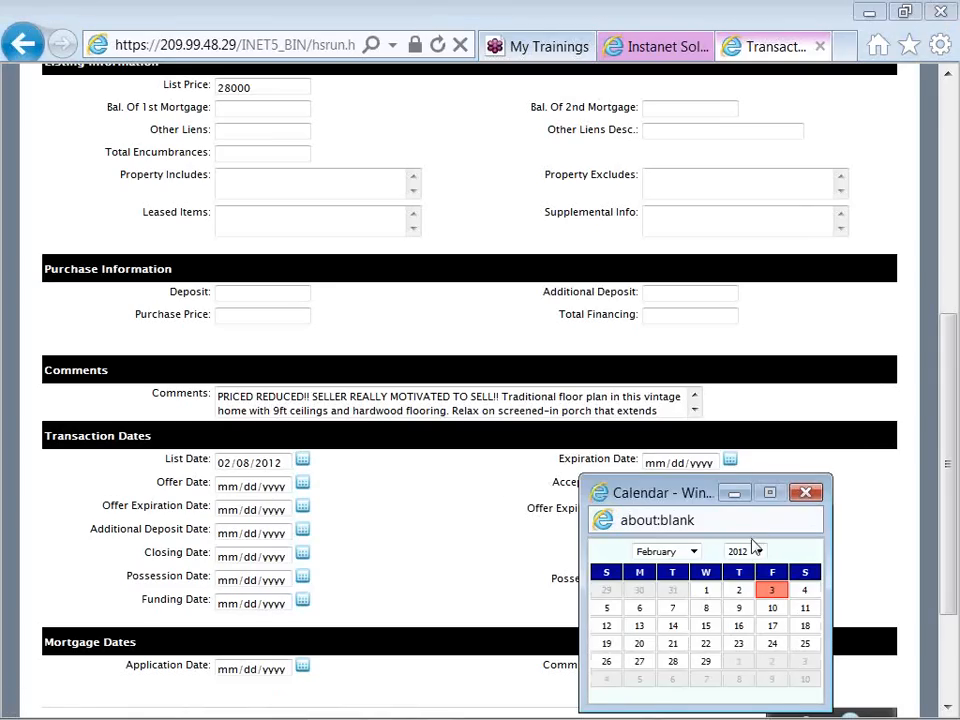
left_click(759, 551)
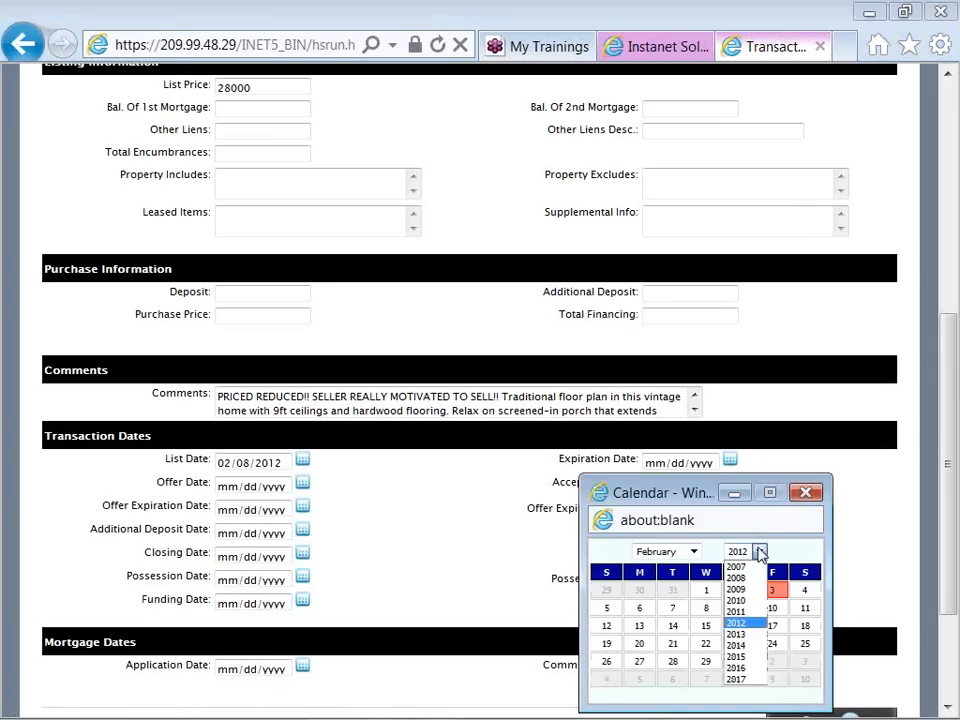
left_click(758, 638)
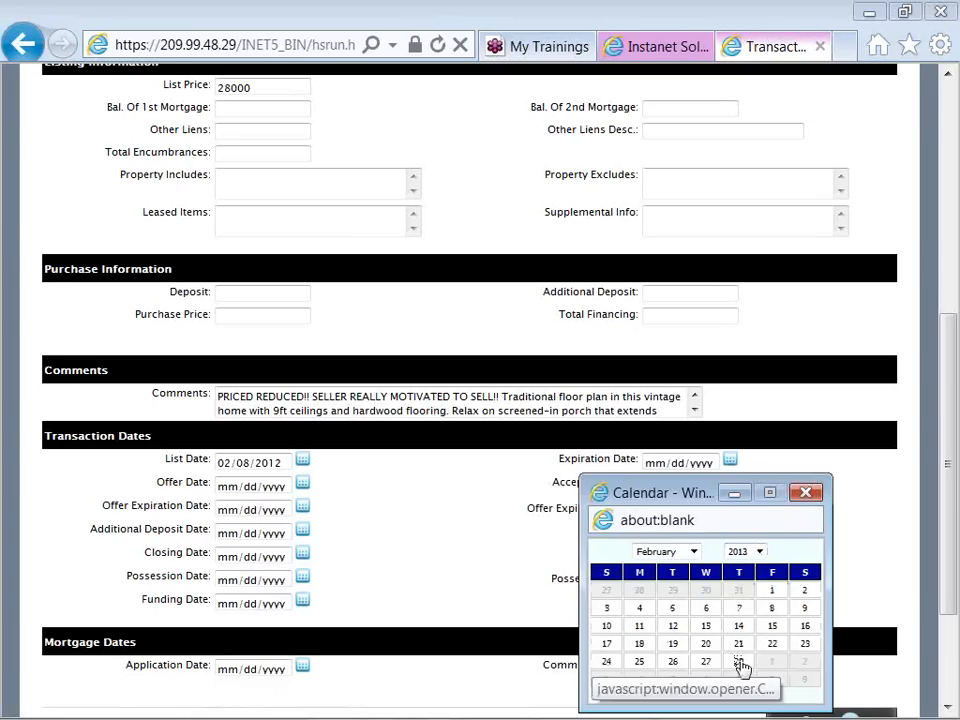
left_click(739, 663)
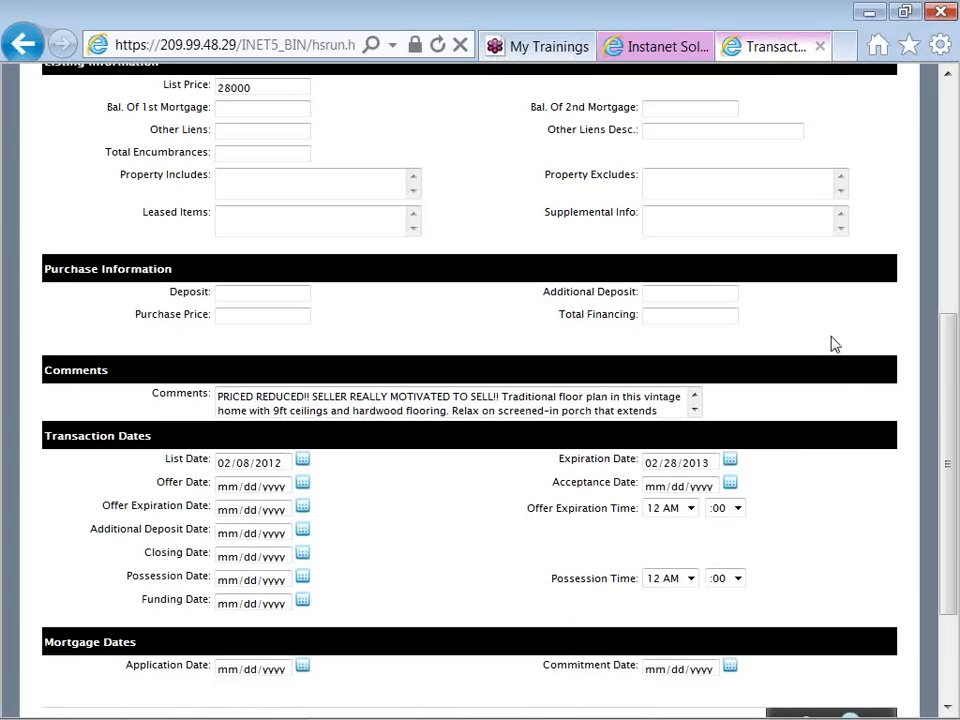
Save the changes to the transaction's property details and open its contacts list
scroll(835, 344, "up", 2)
scroll(835, 344, "up", 4)
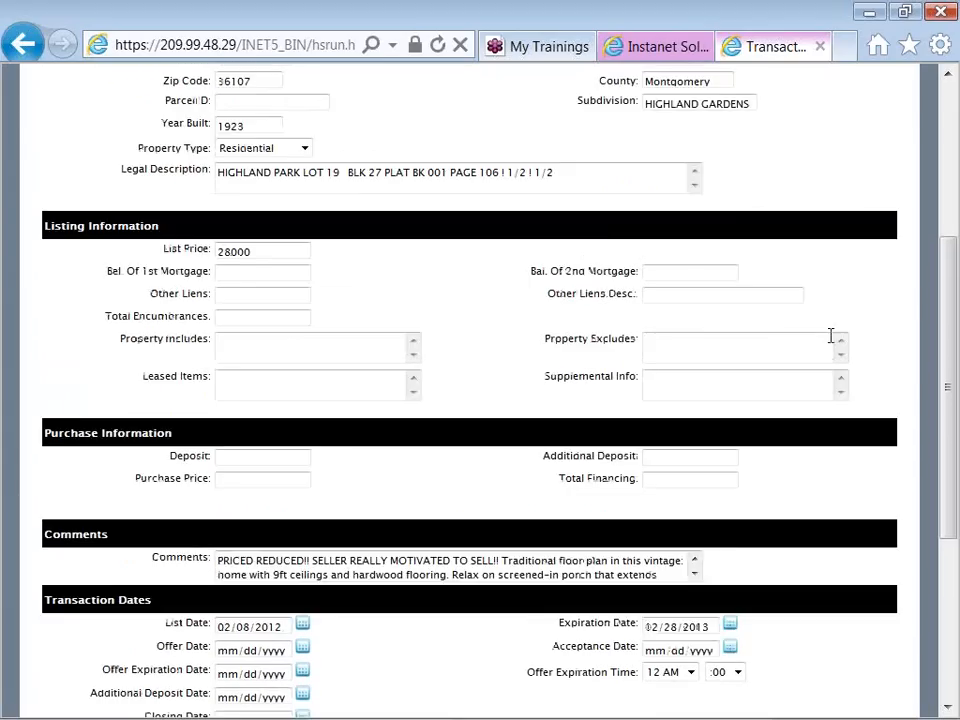
scroll(835, 344, "up", 2)
scroll(835, 344, "up", 2)
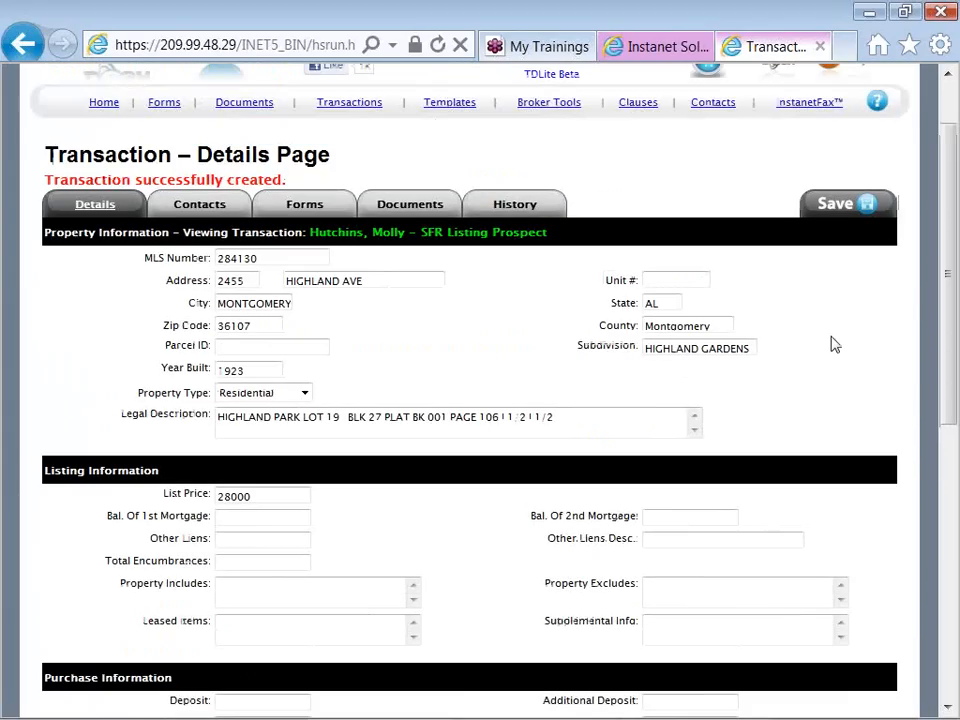
left_click(199, 209)
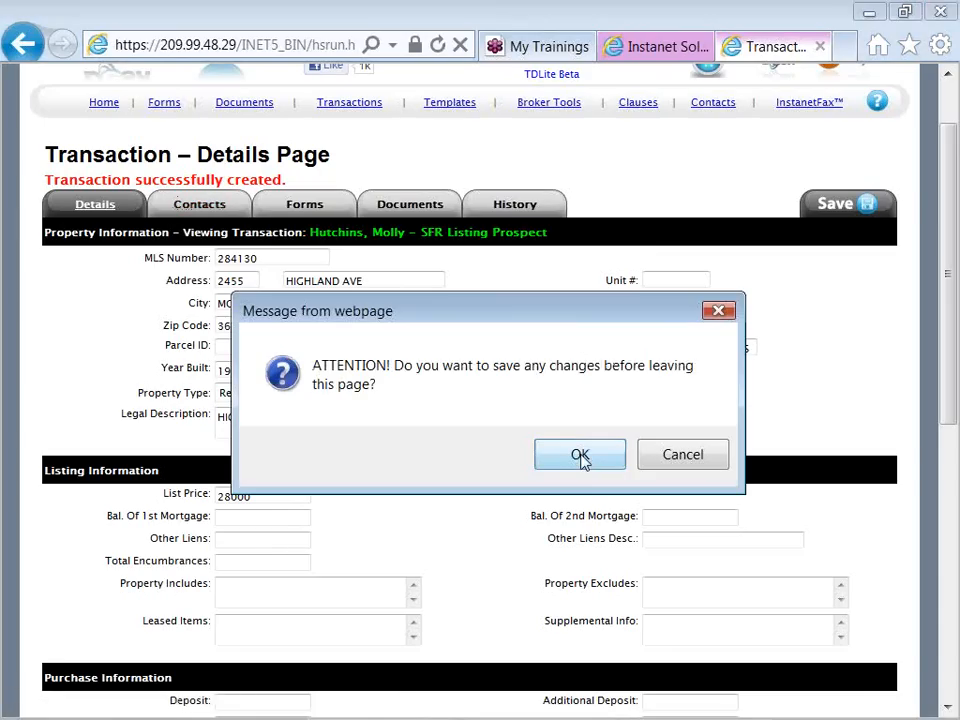
left_click(580, 456)
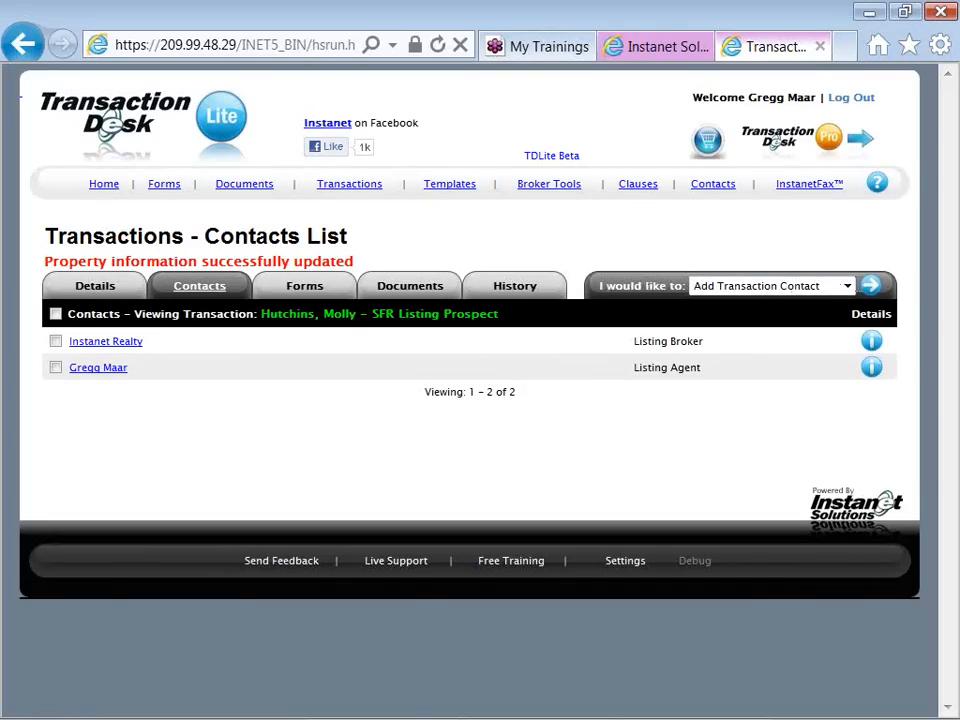
Start a new transaction contact of type Seller and enter the seller's first and last name
left_click(871, 289)
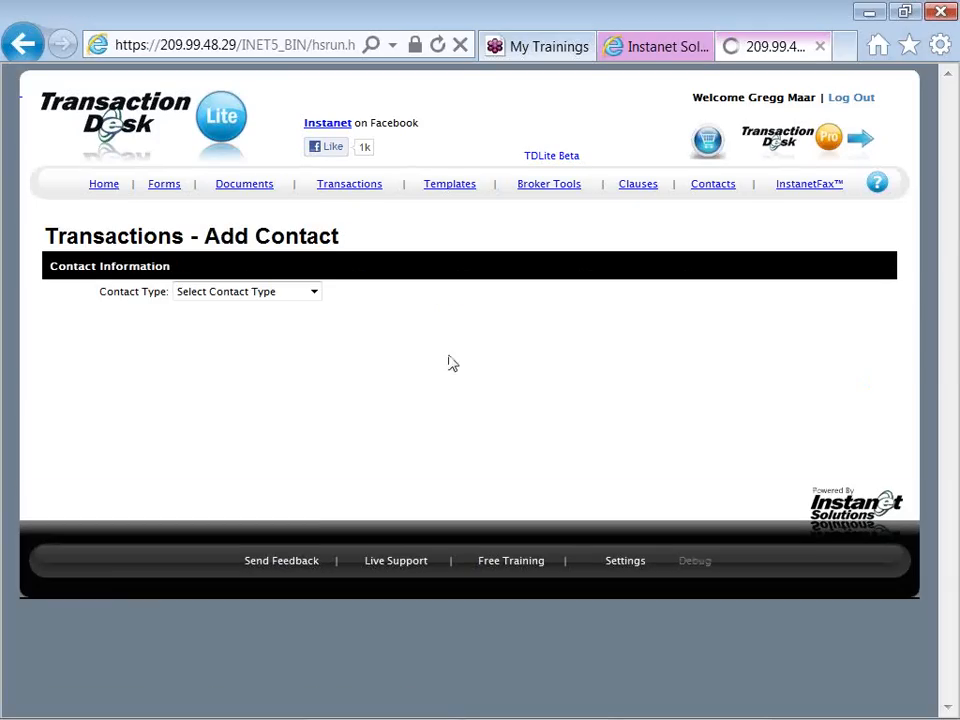
left_click(312, 293)
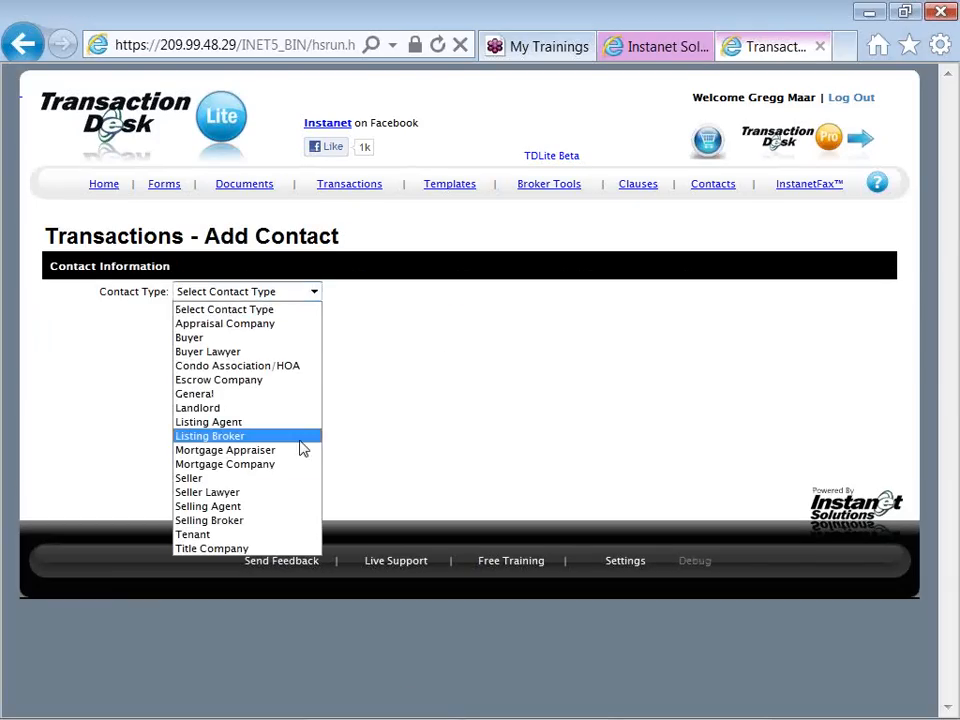
left_click(300, 484)
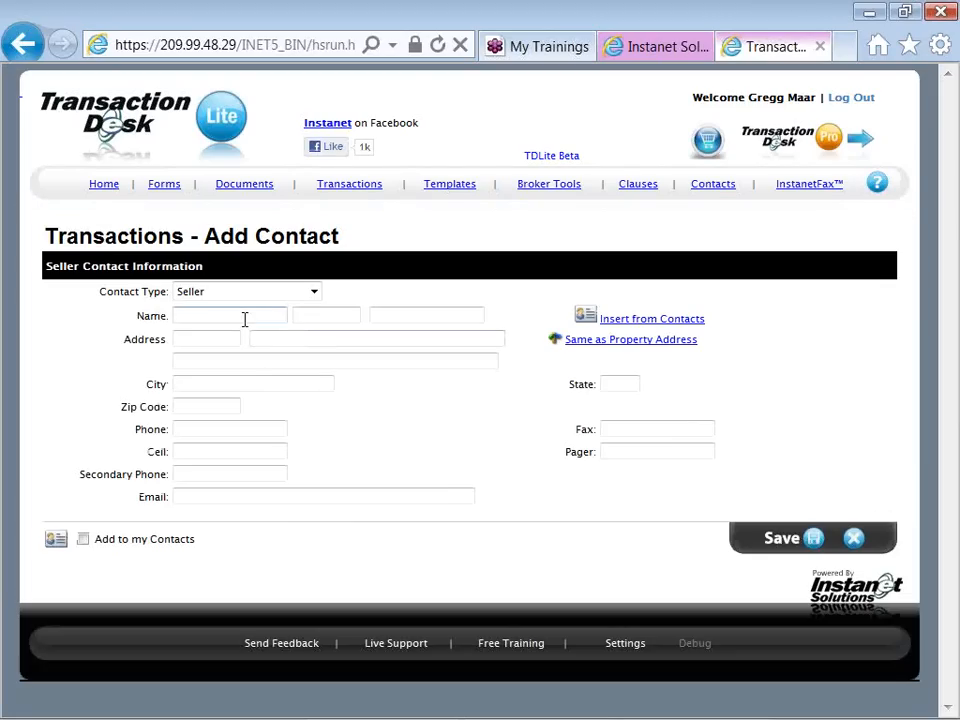
left_click(244, 319)
key("Tab")
key("Tab")
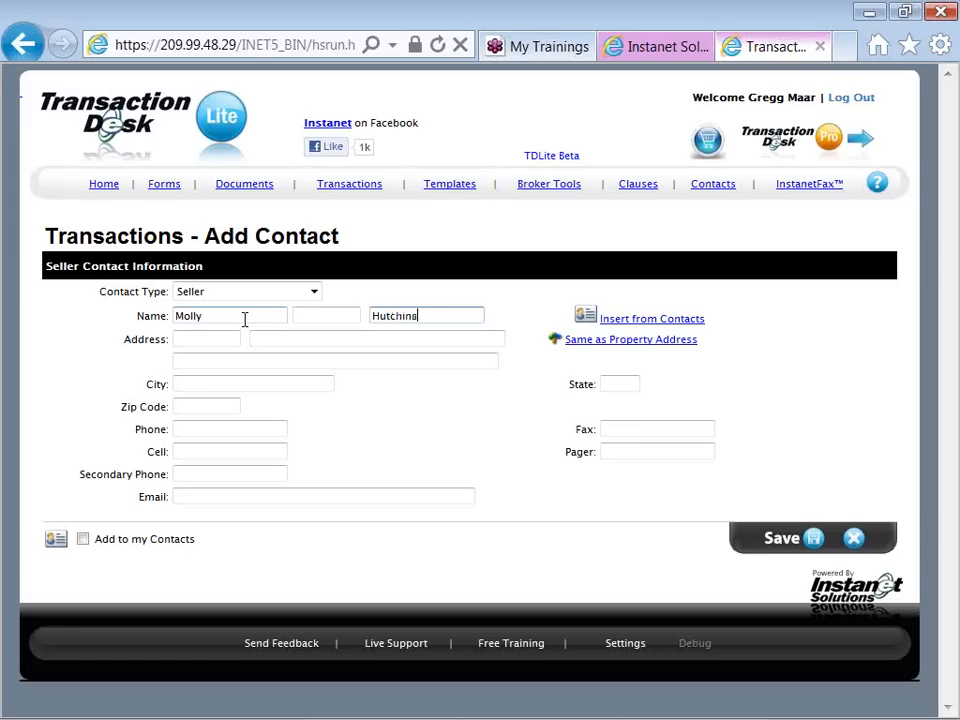
Fill the seller's address with the property address and enter the seller's cell phone number
left_click(570, 342)
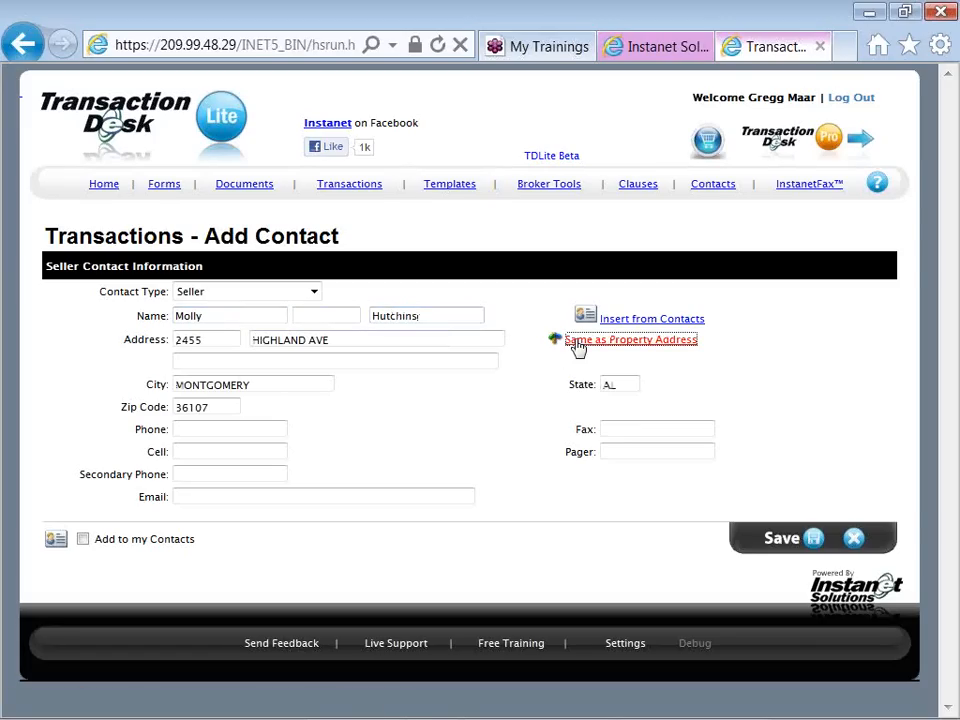
left_click(264, 449)
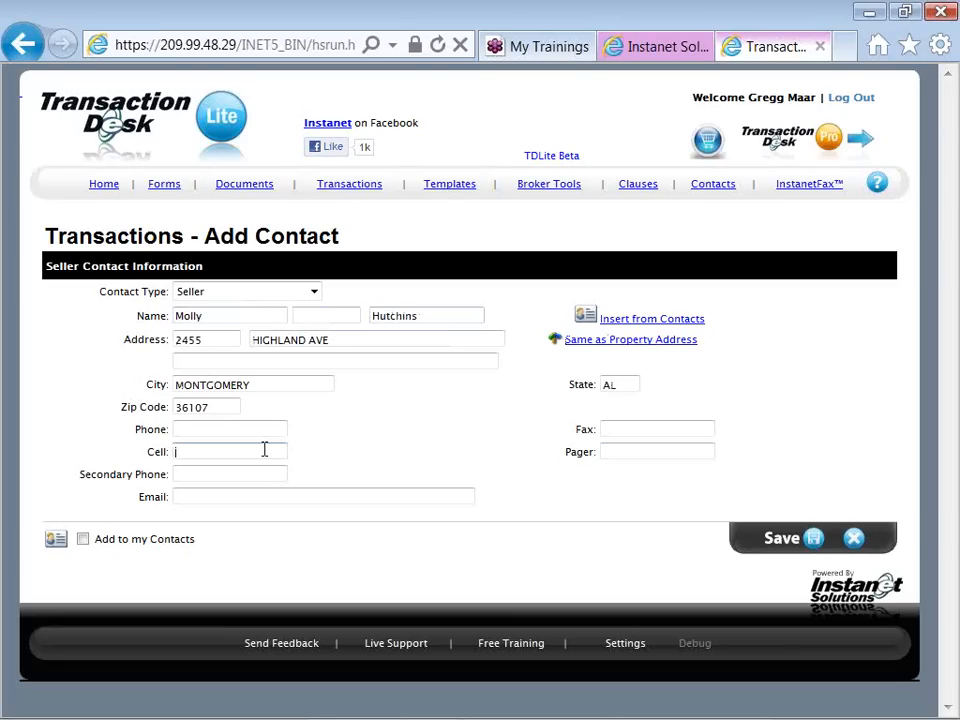
type("512-555-1212")
Enter the seller's e-mail address and save the contact with Add to my Contacts enabled
left_click(255, 494)
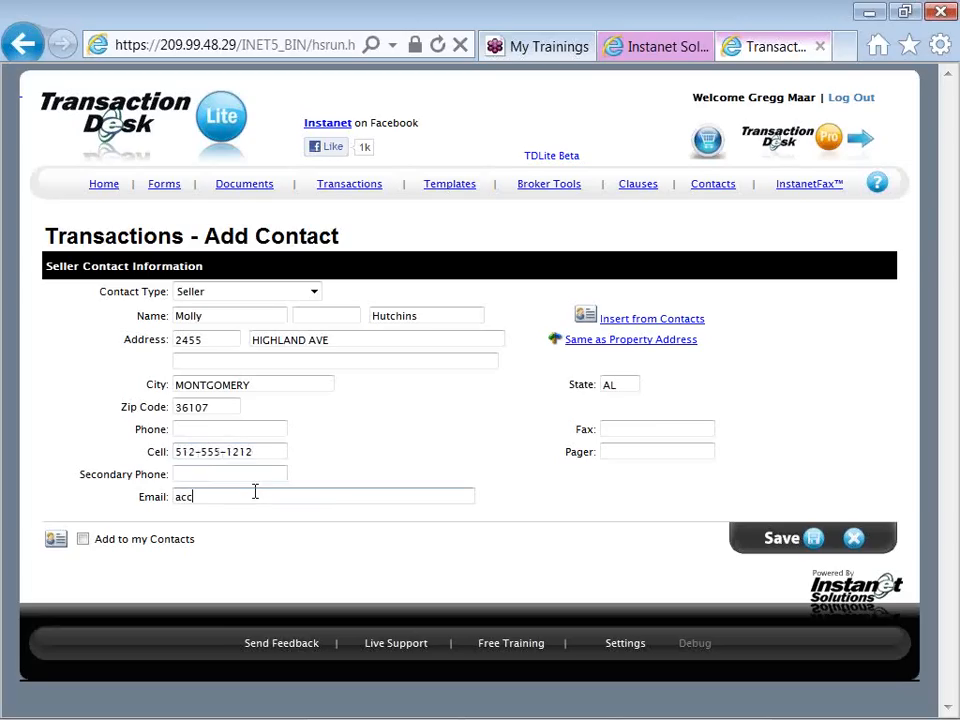
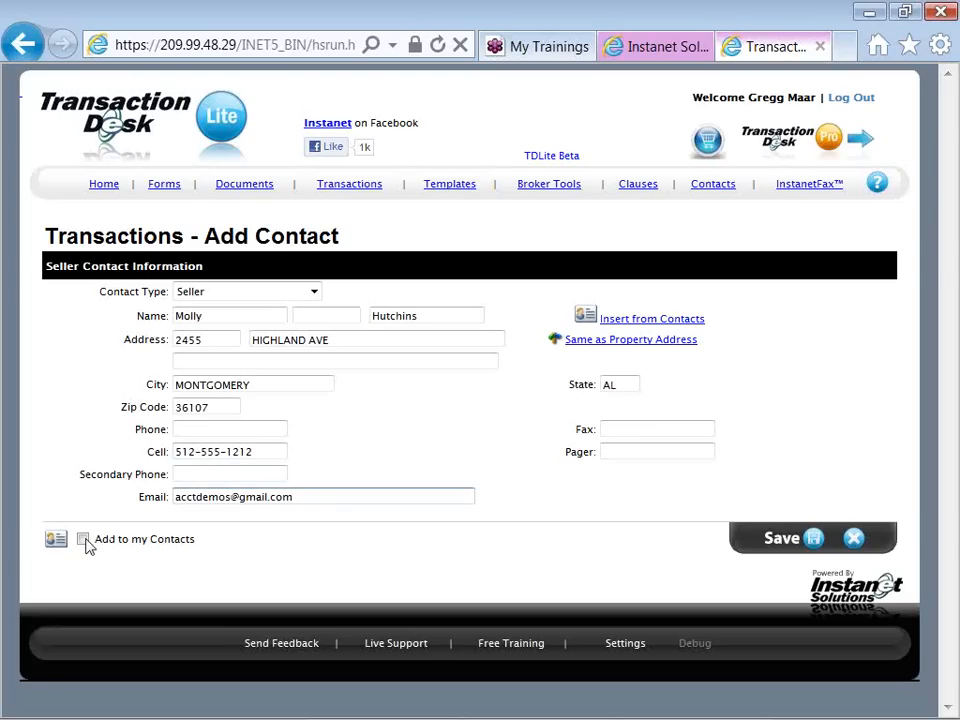
left_click(84, 541)
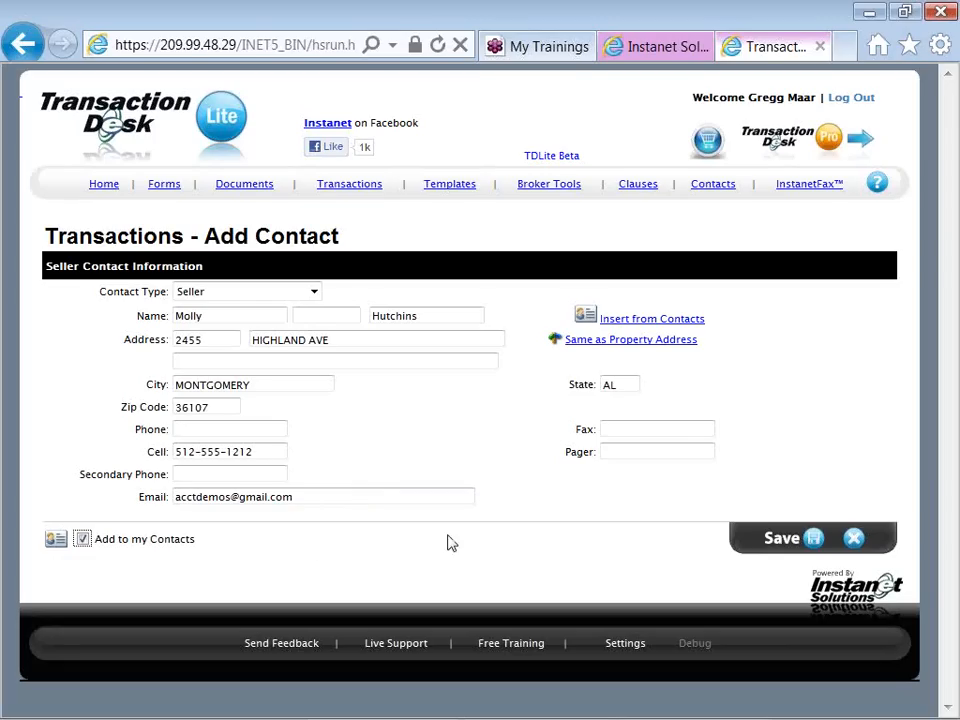
left_click(813, 540)
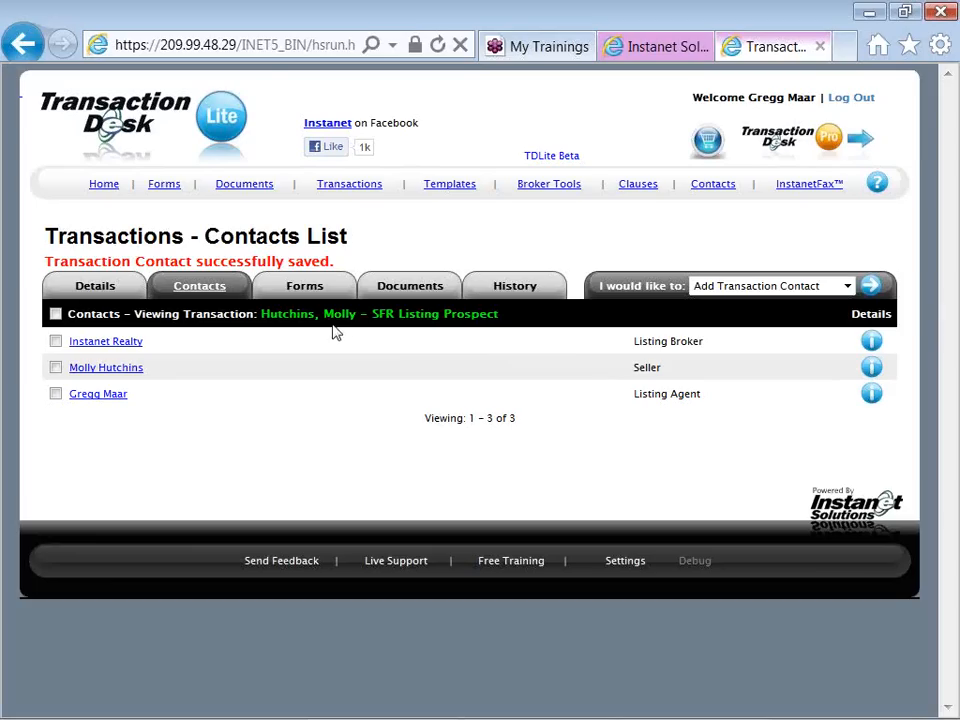
Auto-populate all of the transaction's forms with its details, dates and contact information
left_click(305, 291)
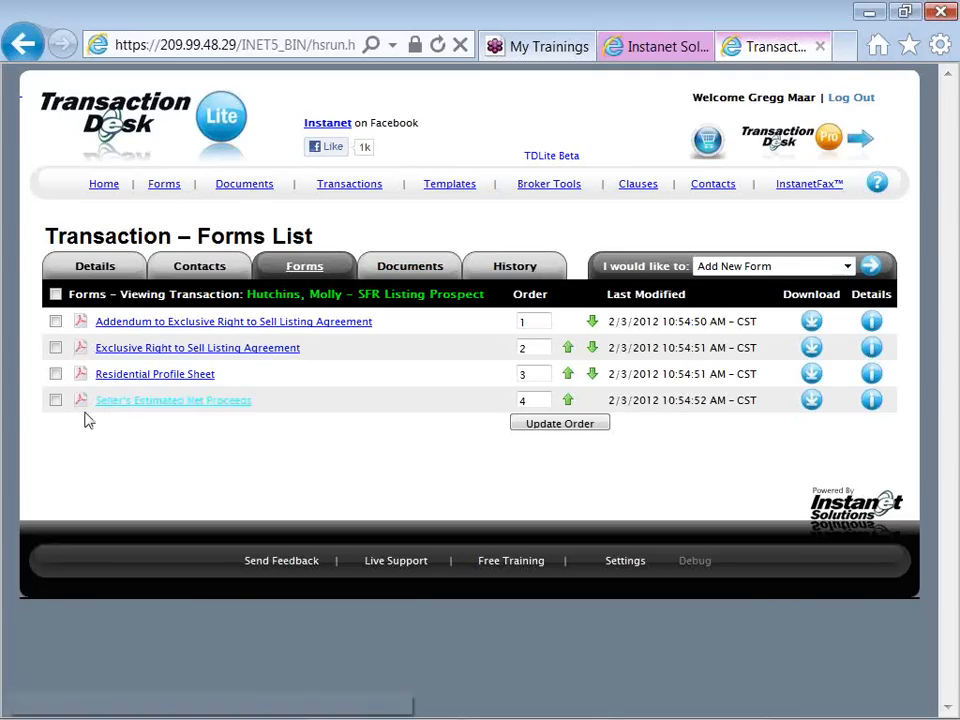
left_click(55, 400)
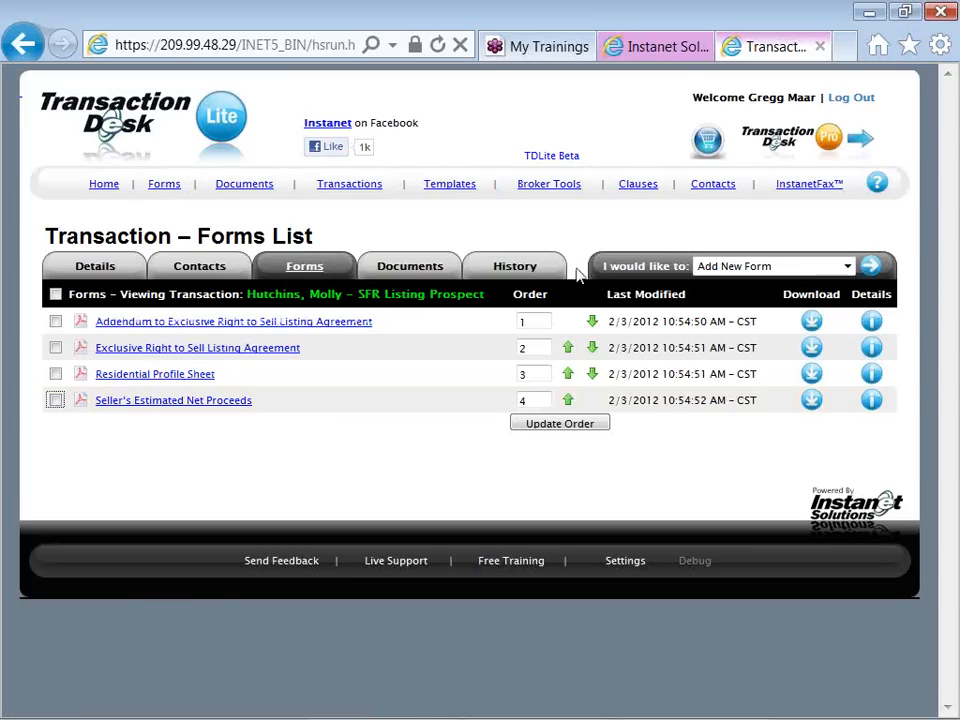
left_click(714, 267)
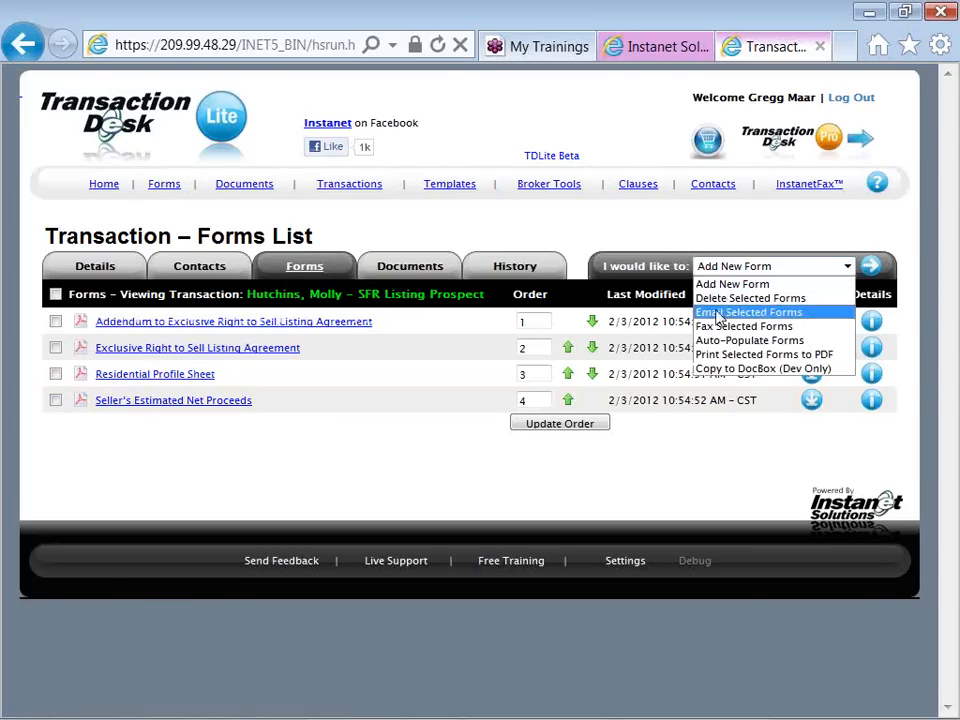
left_click(819, 342)
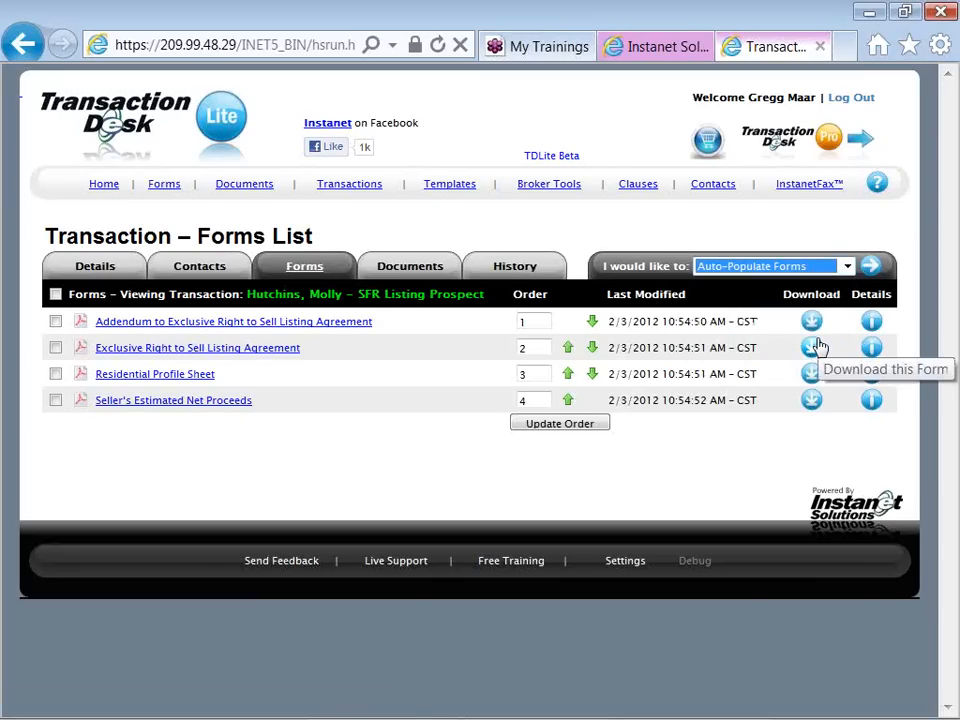
left_click(870, 270)
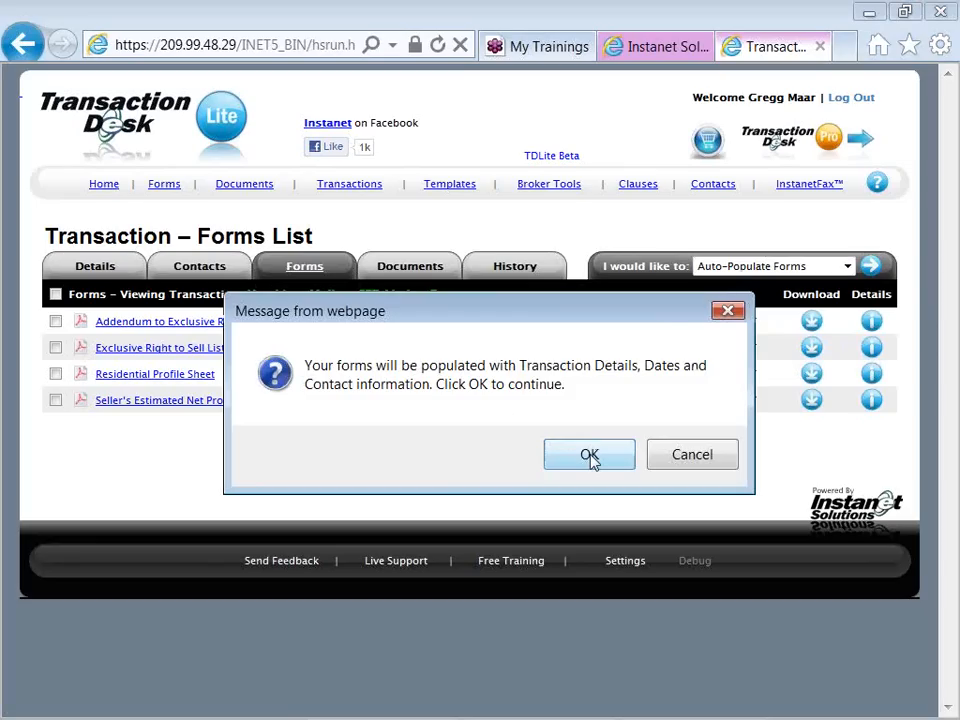
left_click(590, 457)
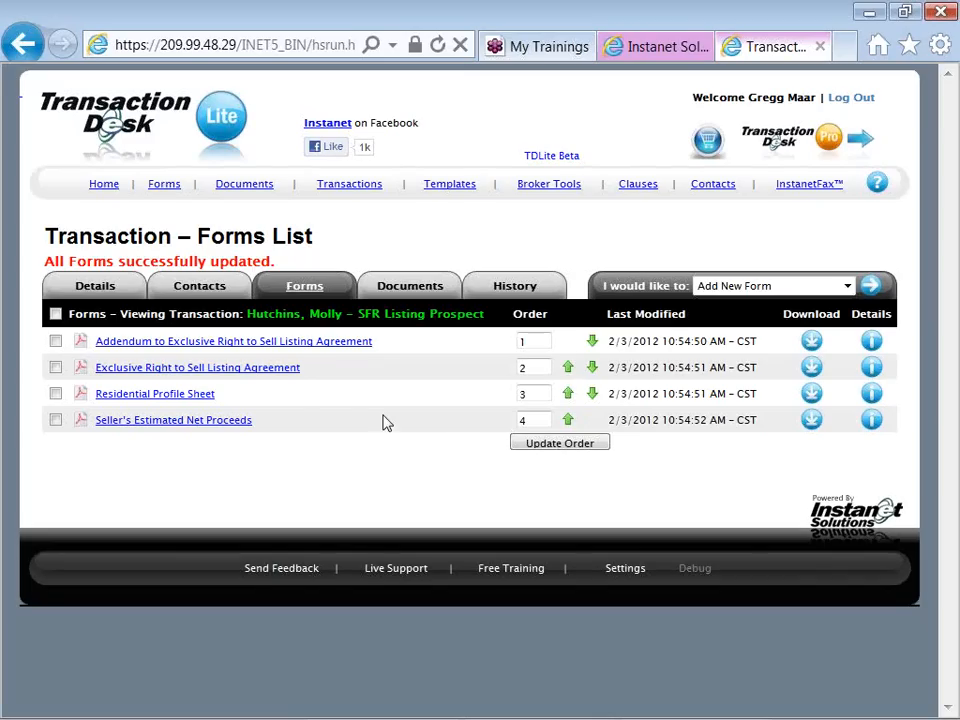
Open the Exclusive Right to Sell Listing Agreement, collapse the side list of forms, and start editing the undersigned Owner(s) field
left_click(275, 376)
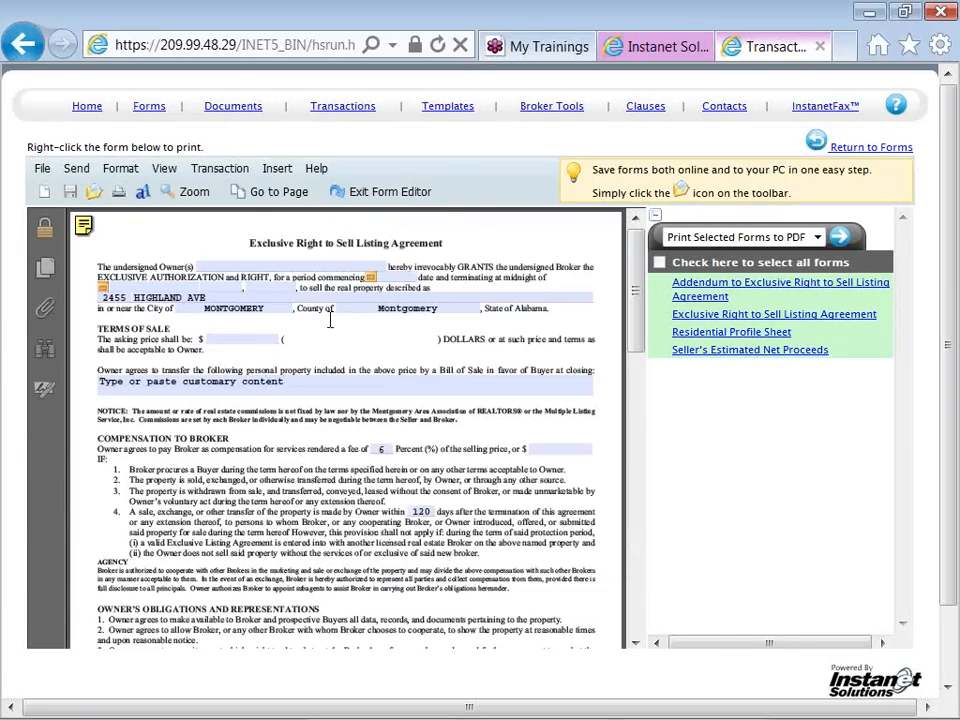
left_click(656, 220)
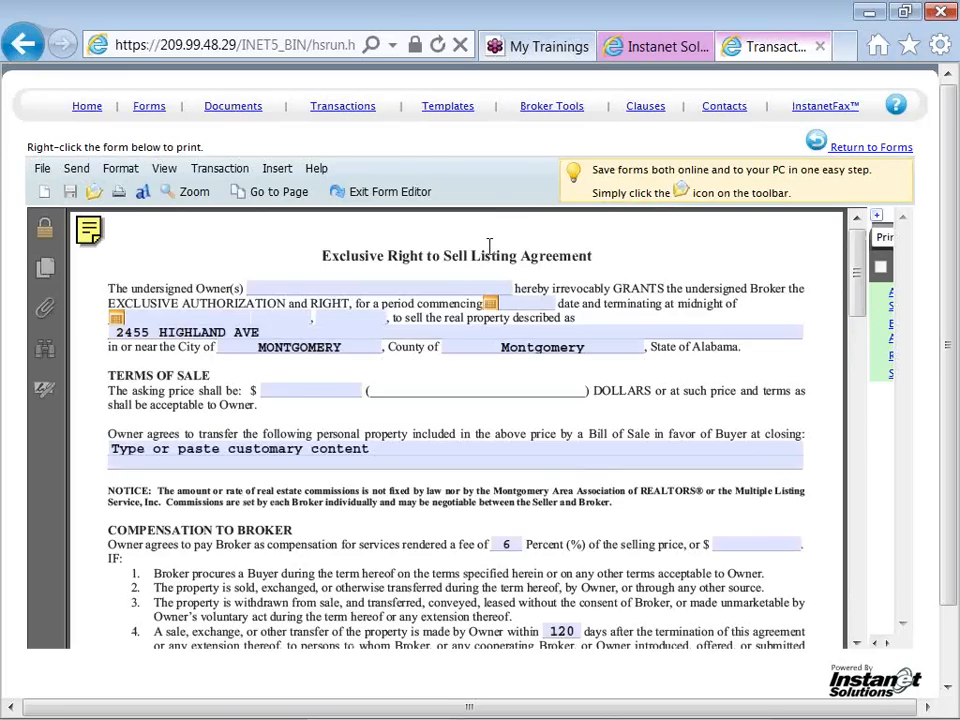
left_click(364, 288)
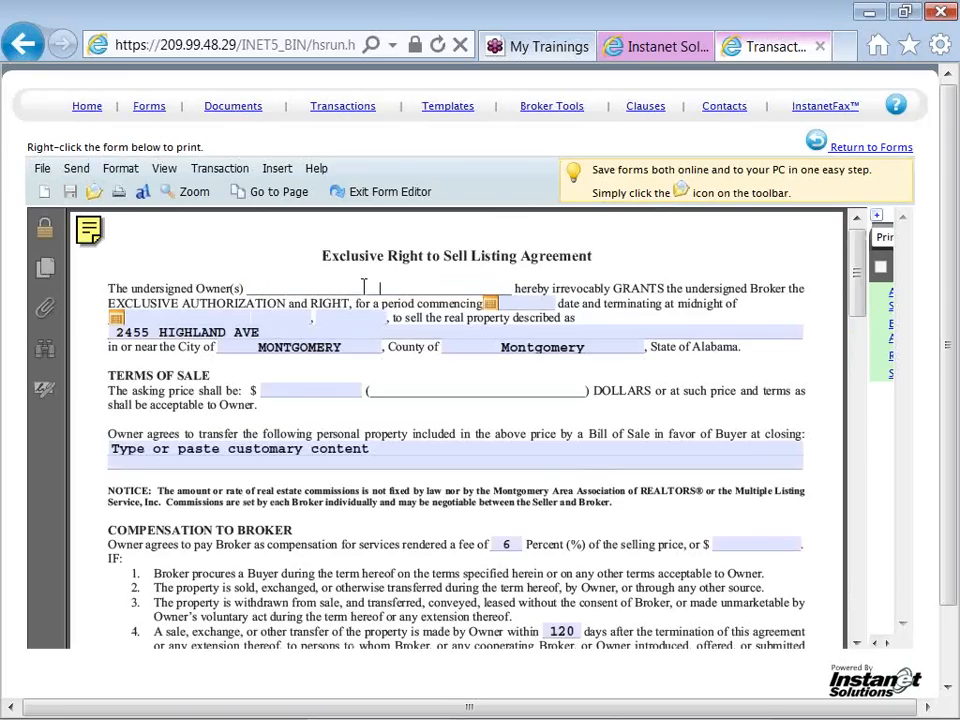
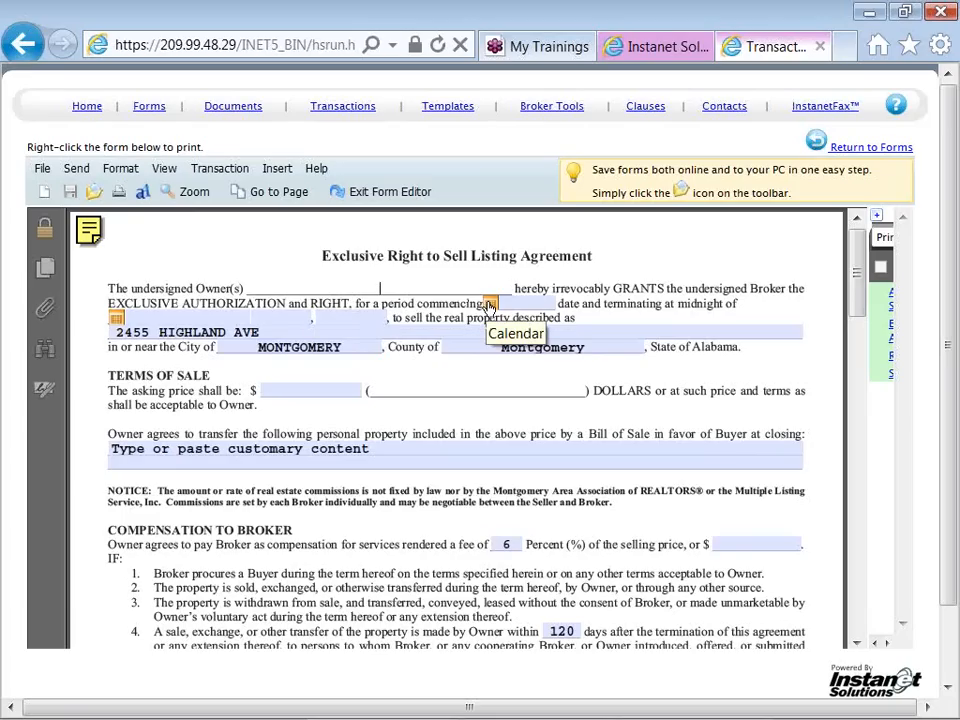
Set the listing agreement's period to commence on February 9, 2012 and terminate on February 28, 2013
left_click(489, 306)
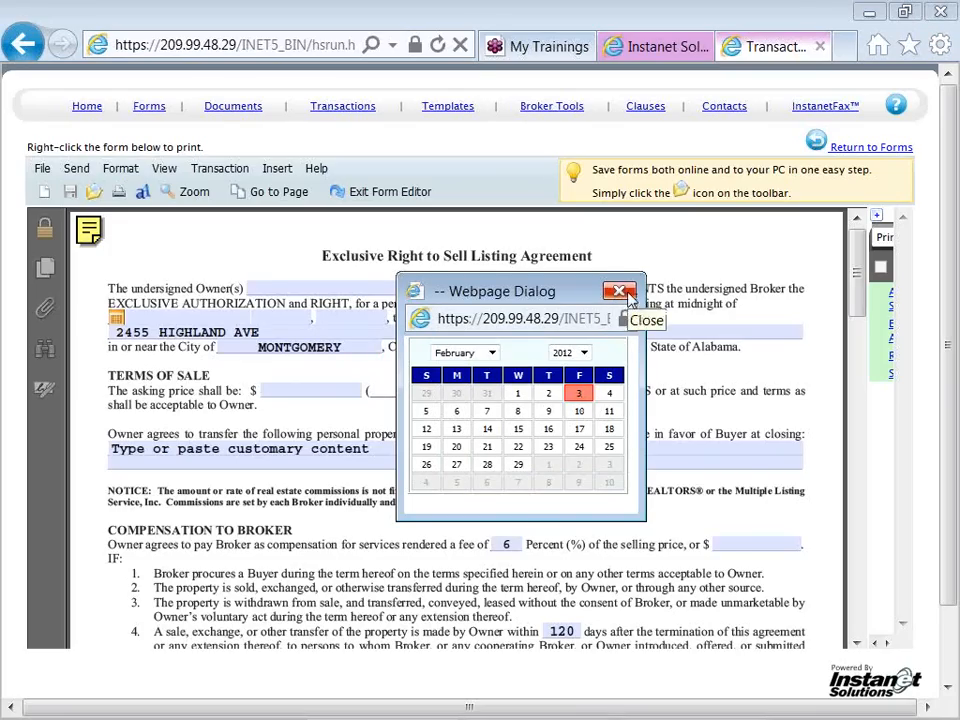
left_click(548, 411)
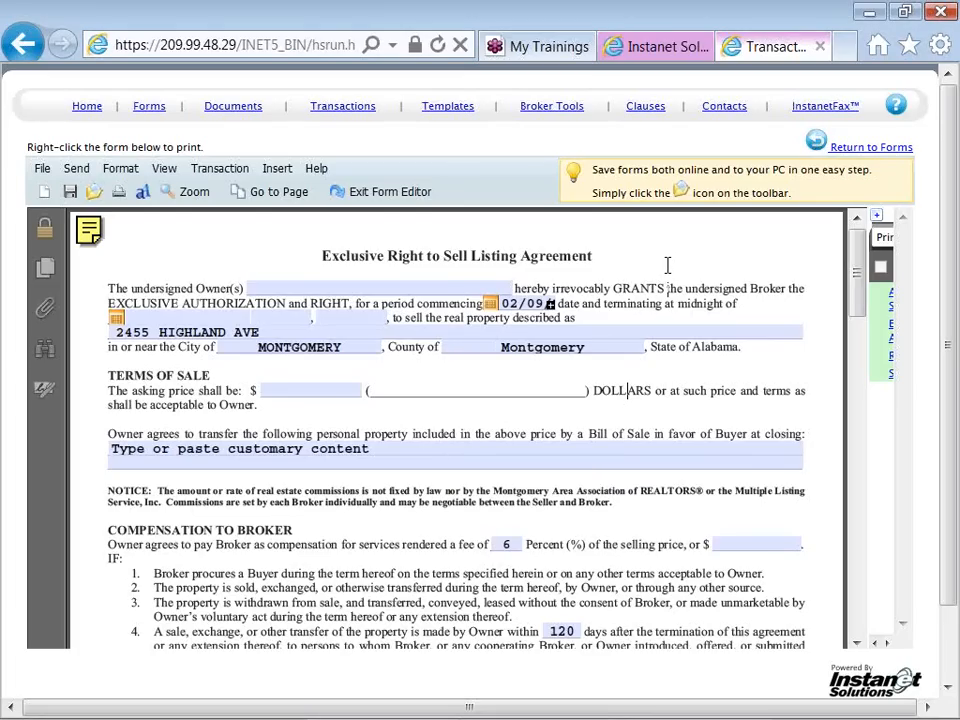
left_click(157, 334)
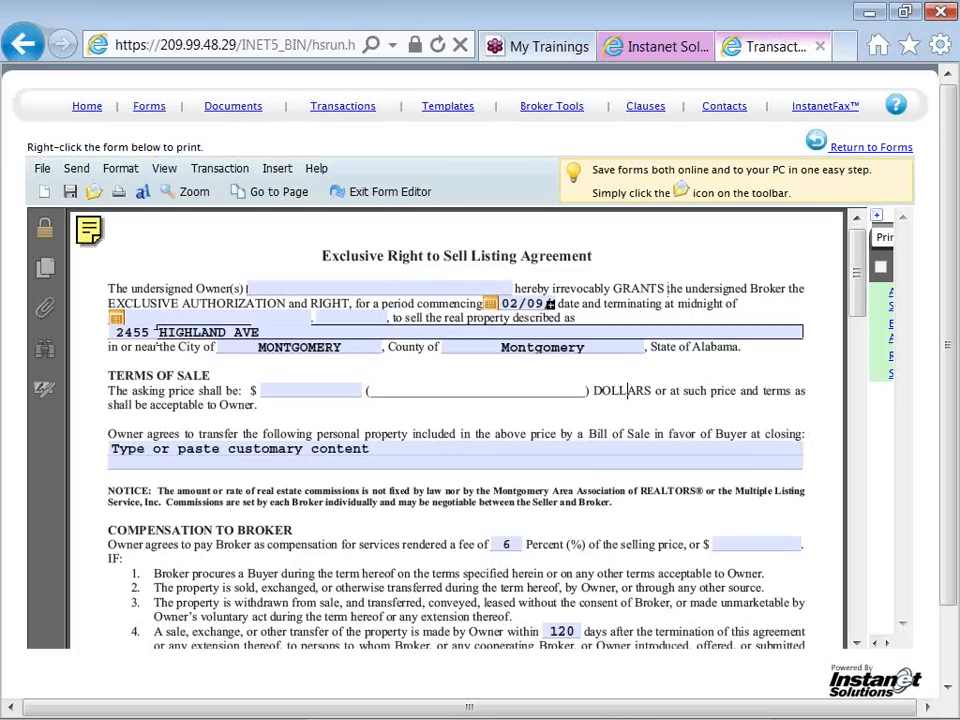
left_click(116, 319)
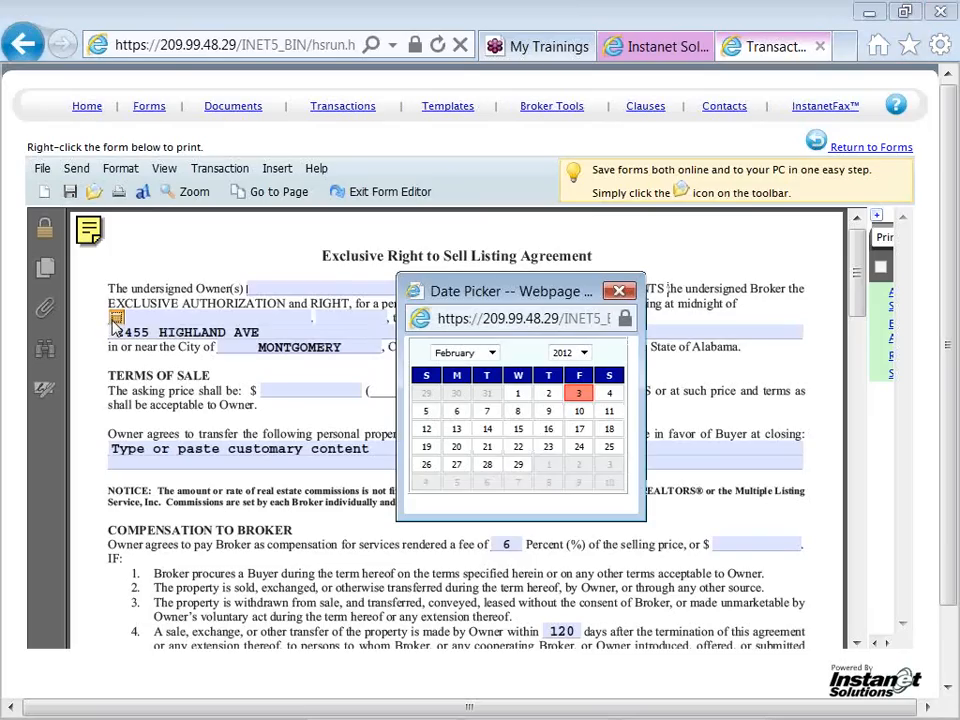
left_click(568, 353)
left_click(563, 431)
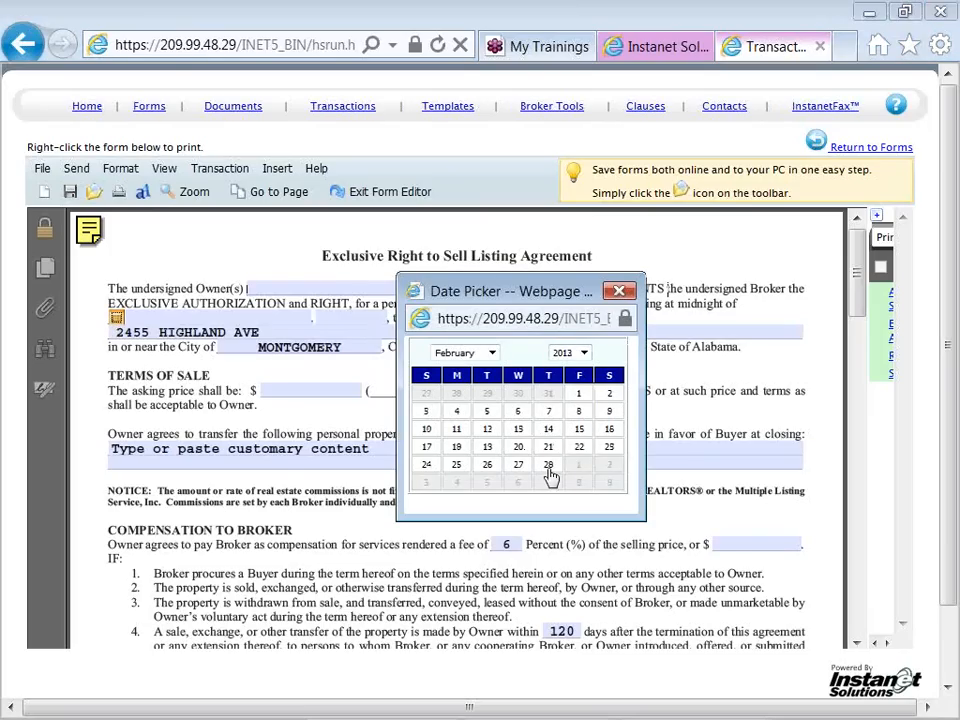
left_click(548, 466)
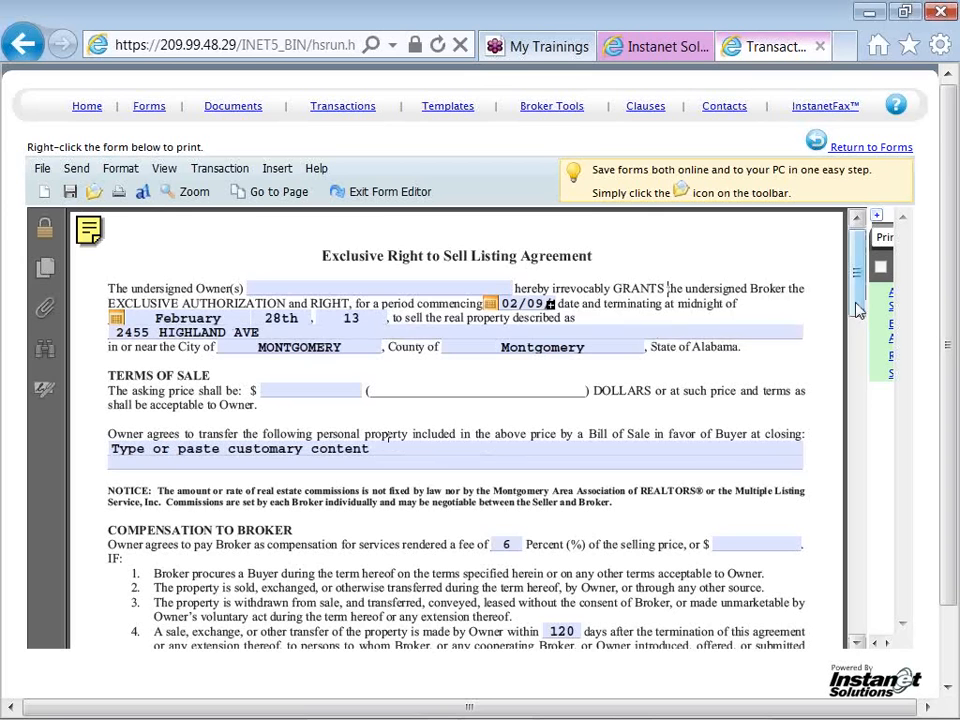
Review the listing agreement through its signature section, and exit the form editor with the changes saved
left_click_drag(856, 311, 860, 624)
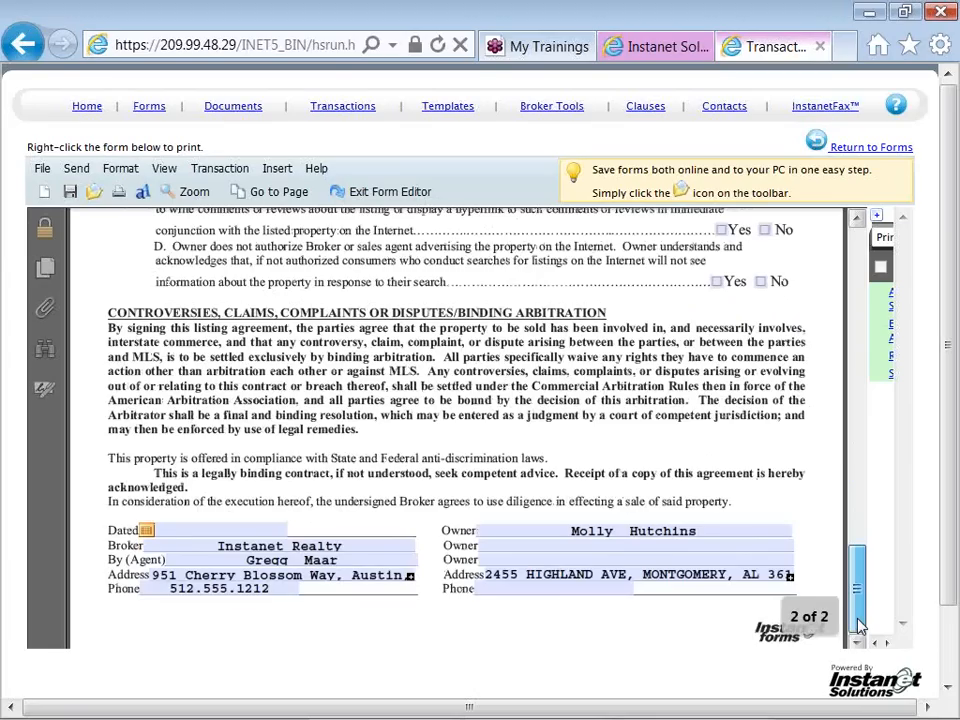
left_click_drag(858, 625, 860, 308)
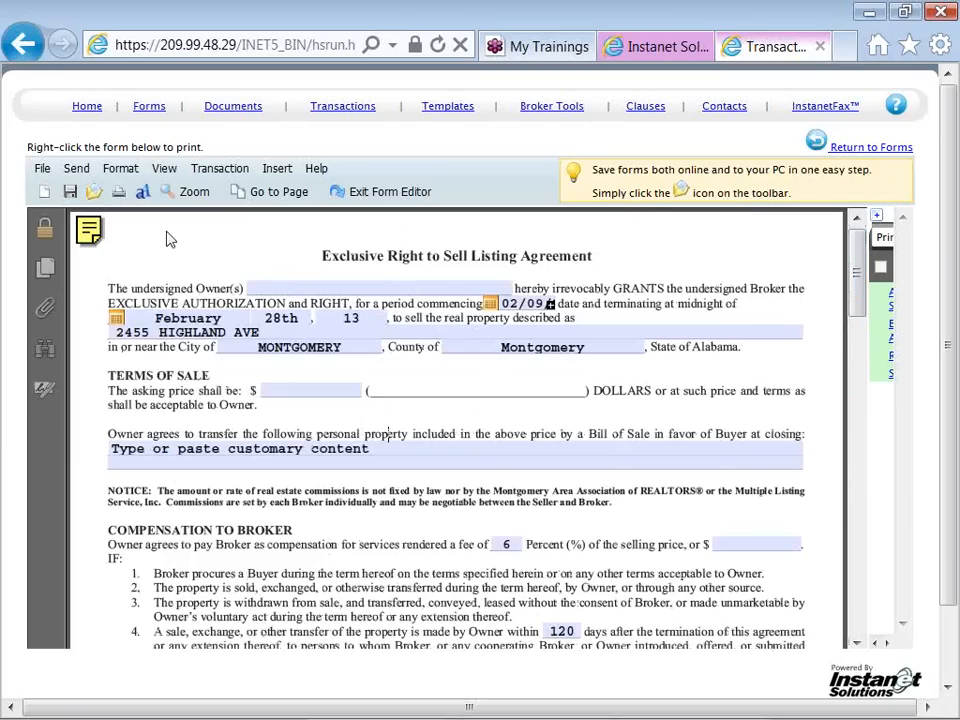
left_click(88, 172)
left_click(368, 194)
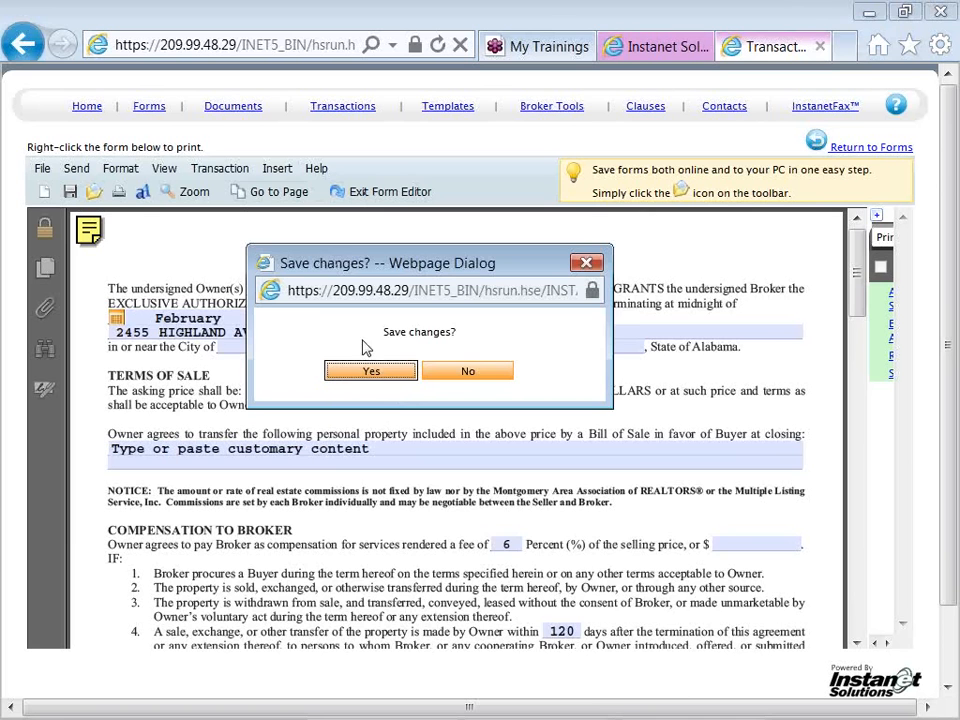
left_click(360, 372)
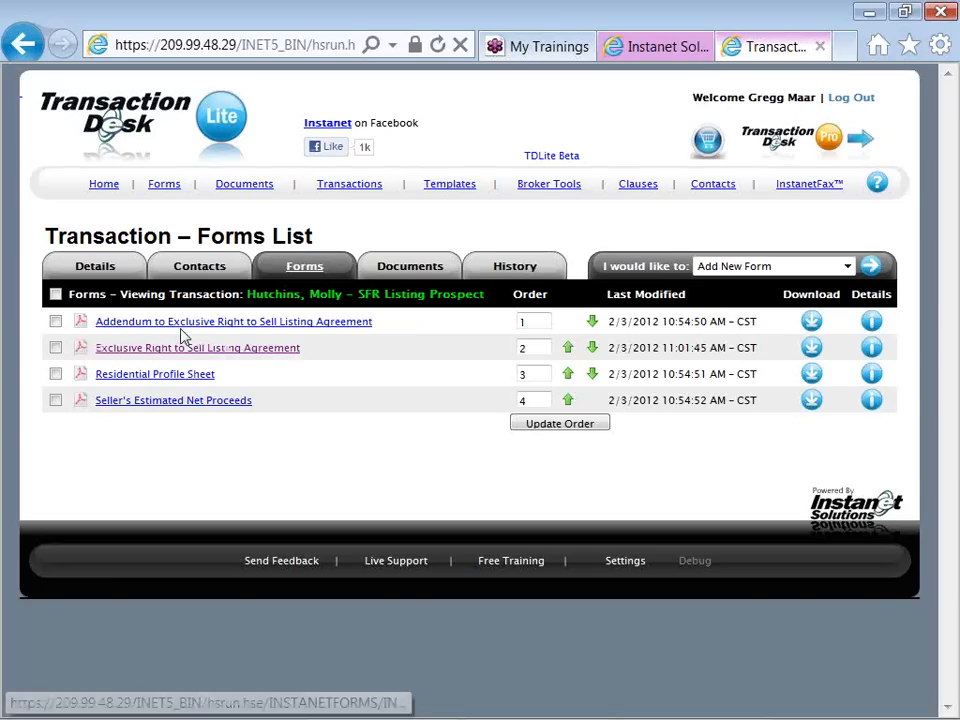
Select the Exclusive Right to Sell Listing Agreement and the Residential Profile Sheet, and run Print Selected Forms to PDF
left_click(56, 349)
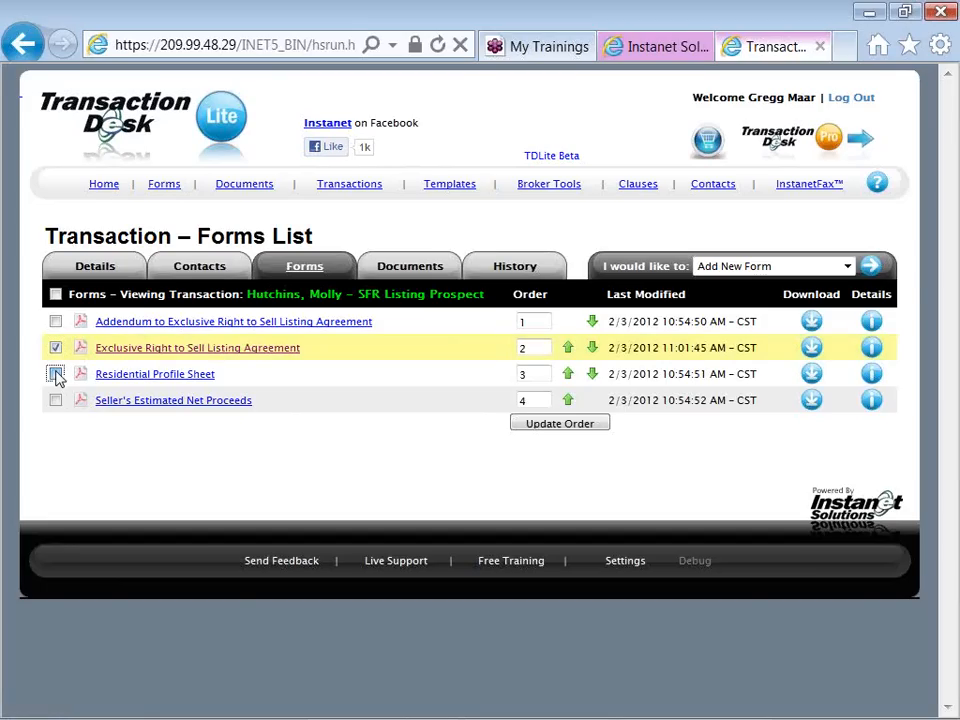
left_click(56, 374)
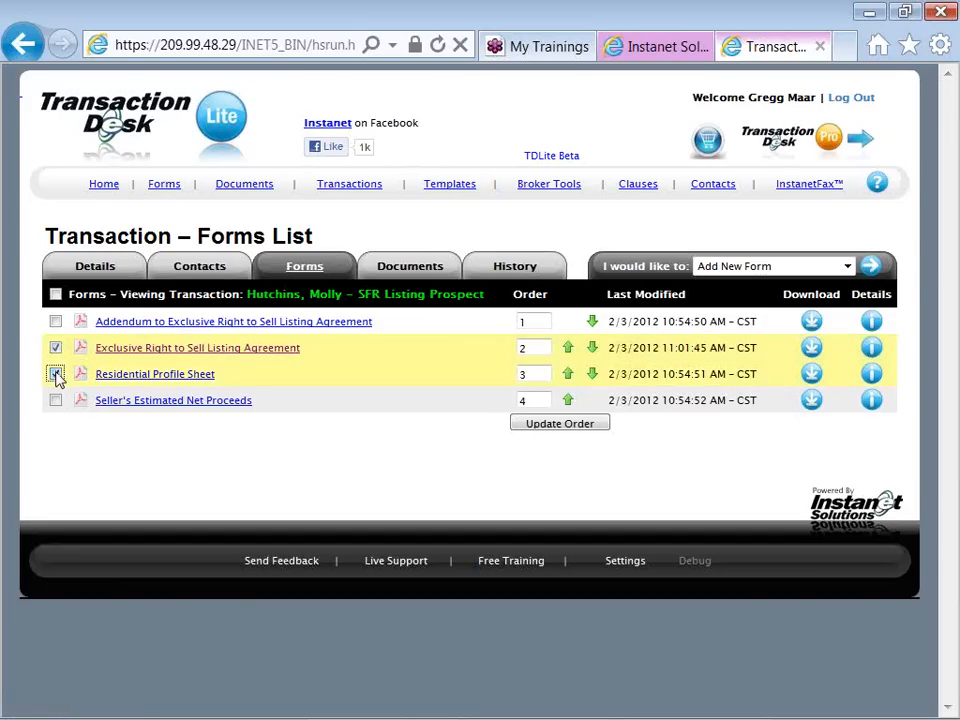
left_click(56, 347)
left_click(56, 347)
left_click(729, 275)
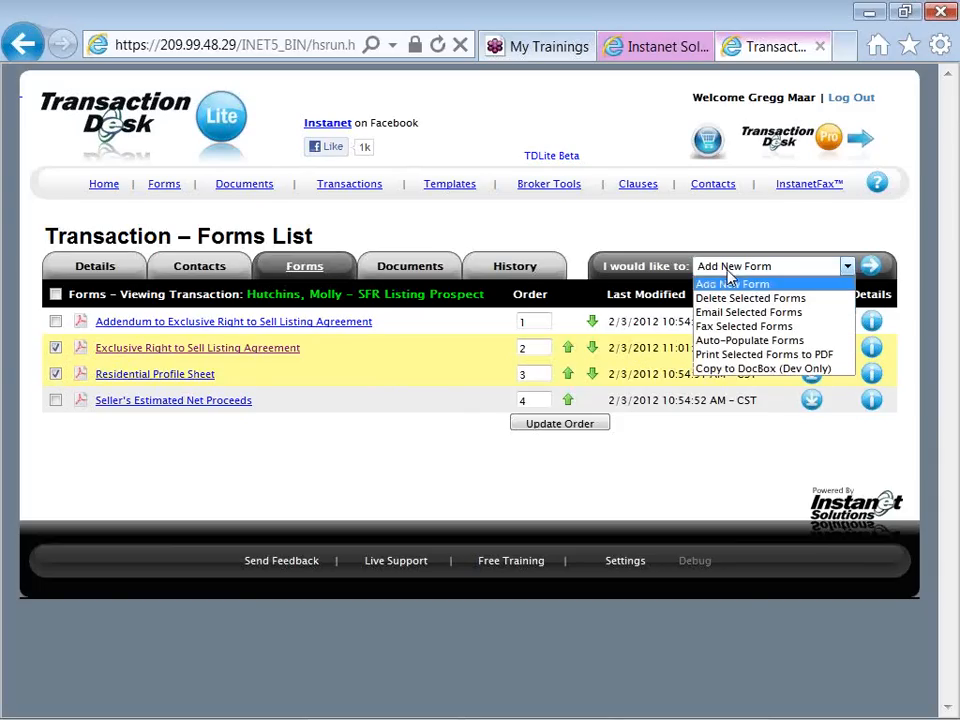
left_click(735, 356)
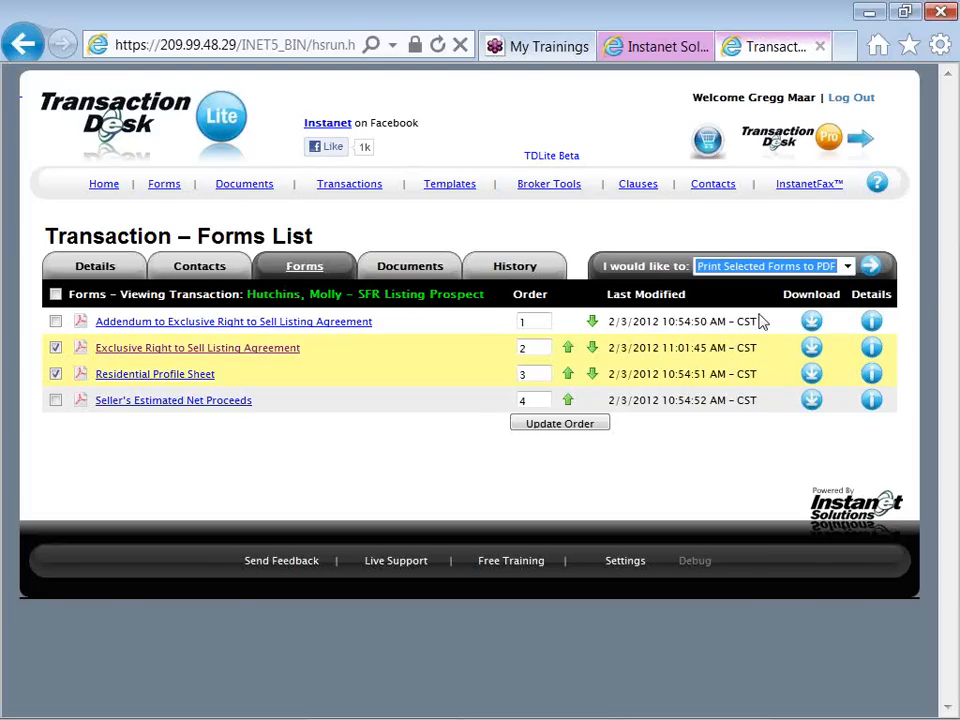
left_click(870, 268)
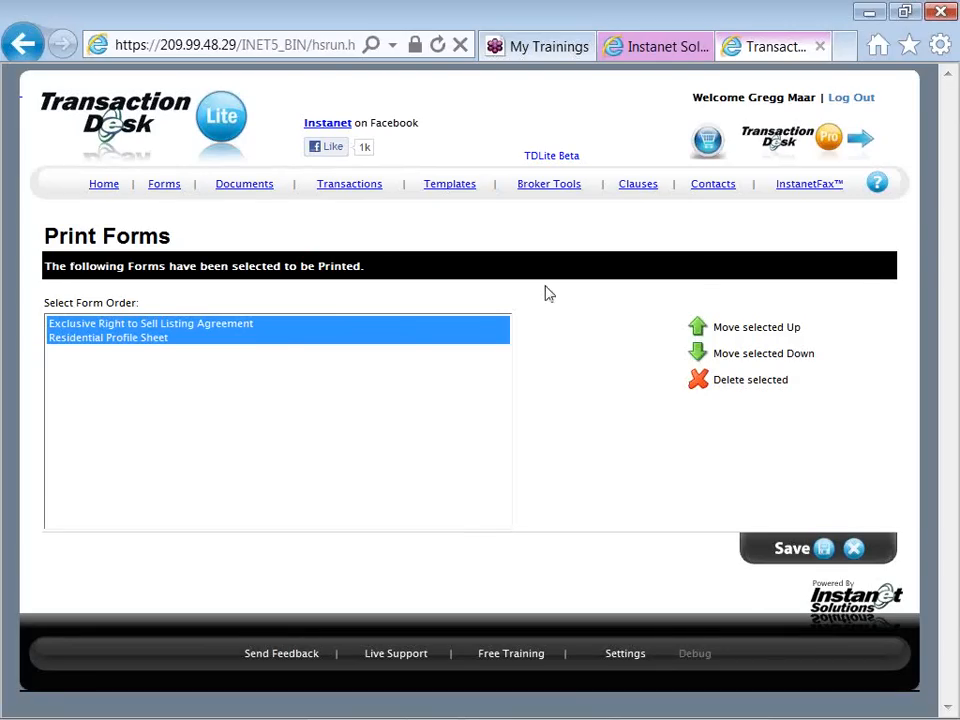
Move the Residential Profile Sheet above the listing agreement in the print order and back below it
left_click(244, 338)
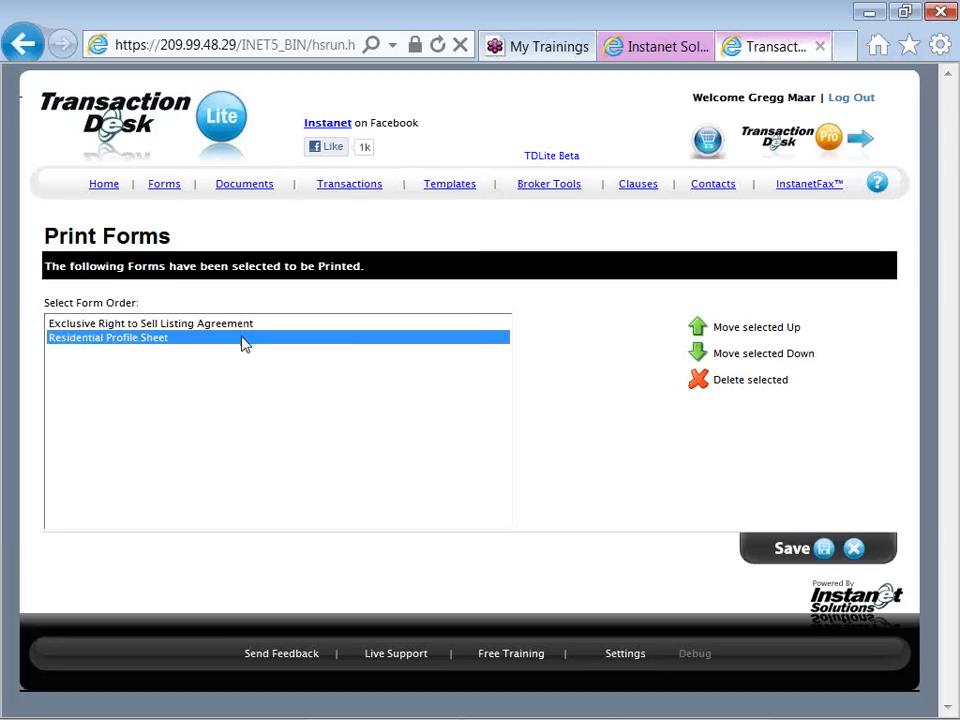
left_click(699, 330)
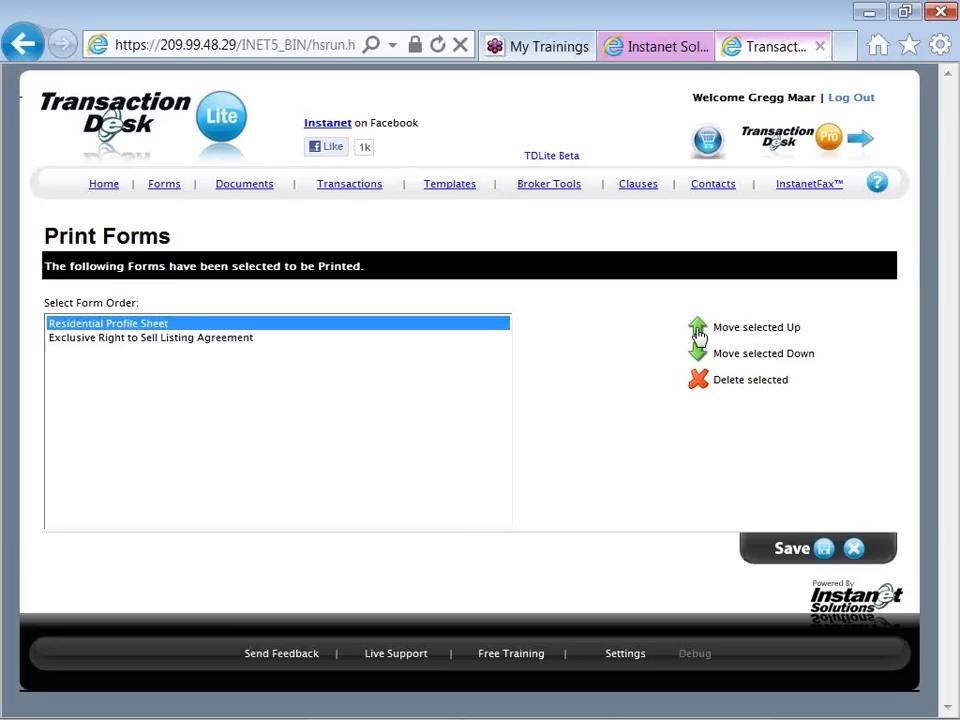
left_click(700, 355)
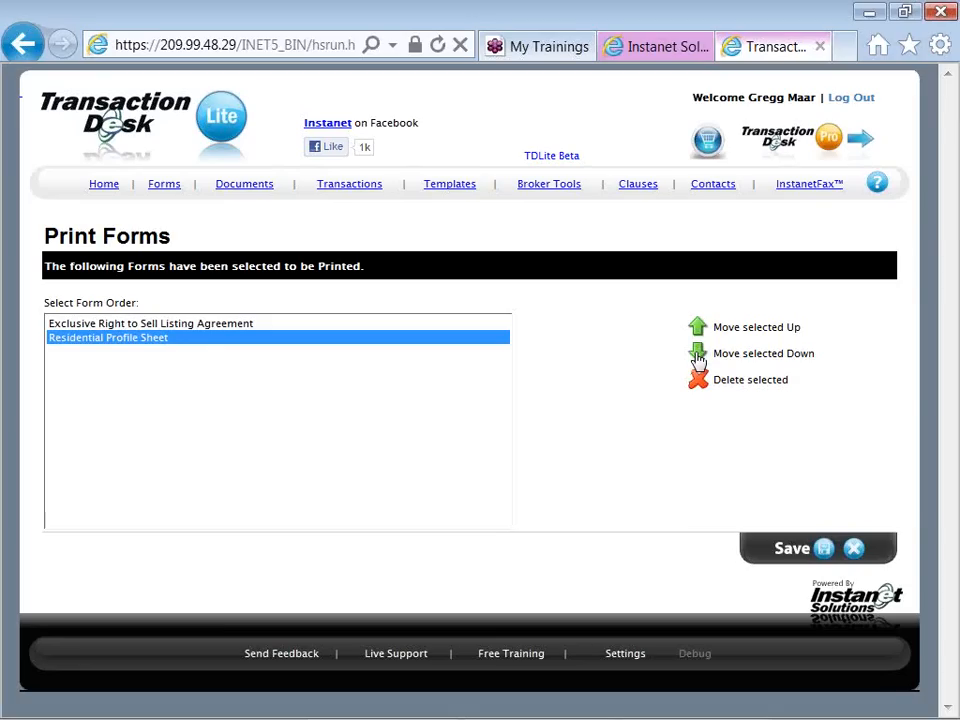
Create the combined PDF without downloading it, and view the Transaction print PDF before closing it
left_click(811, 555)
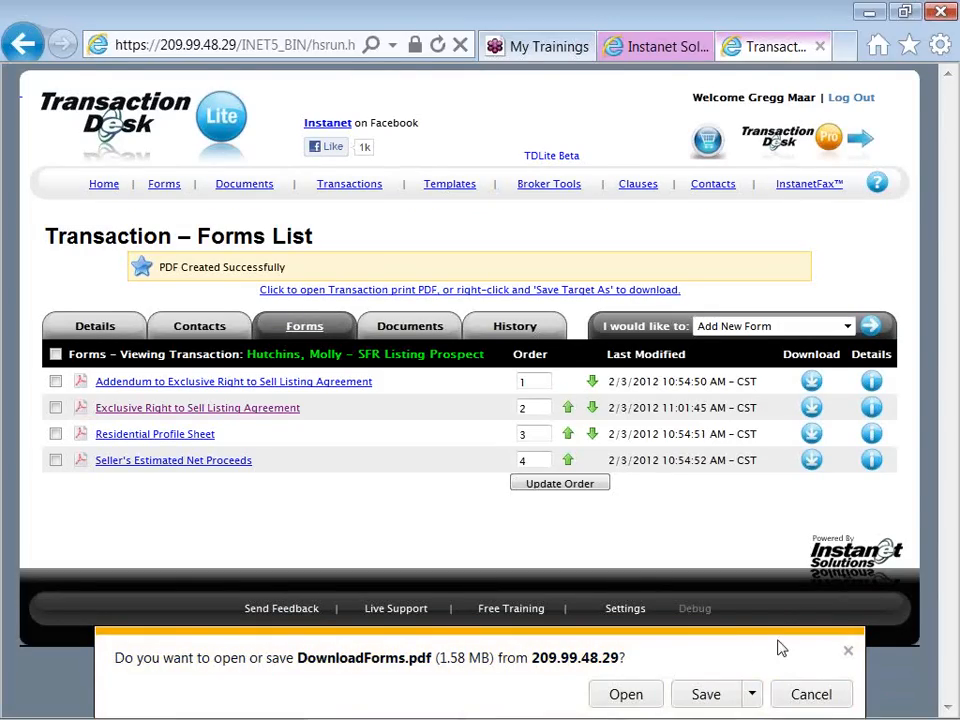
left_click(790, 697)
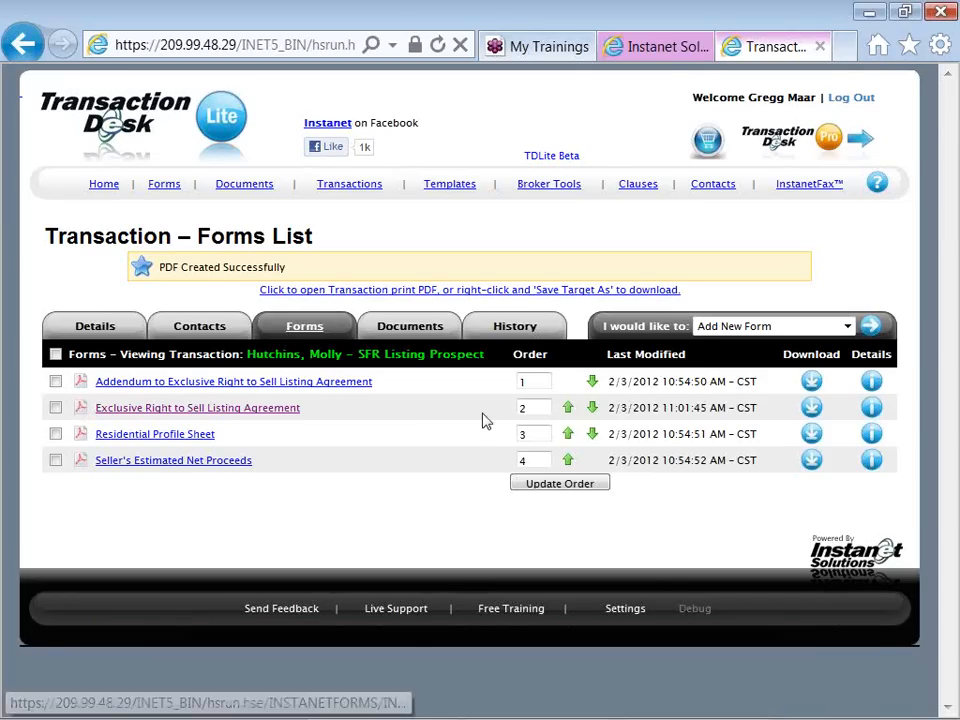
left_click(456, 301)
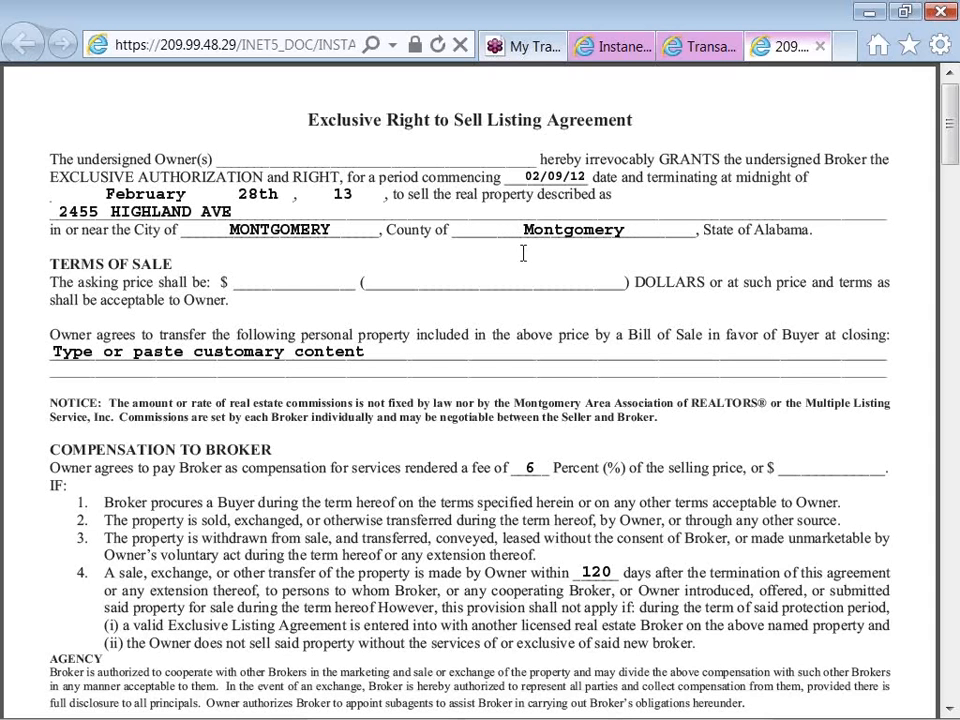
left_click(819, 47)
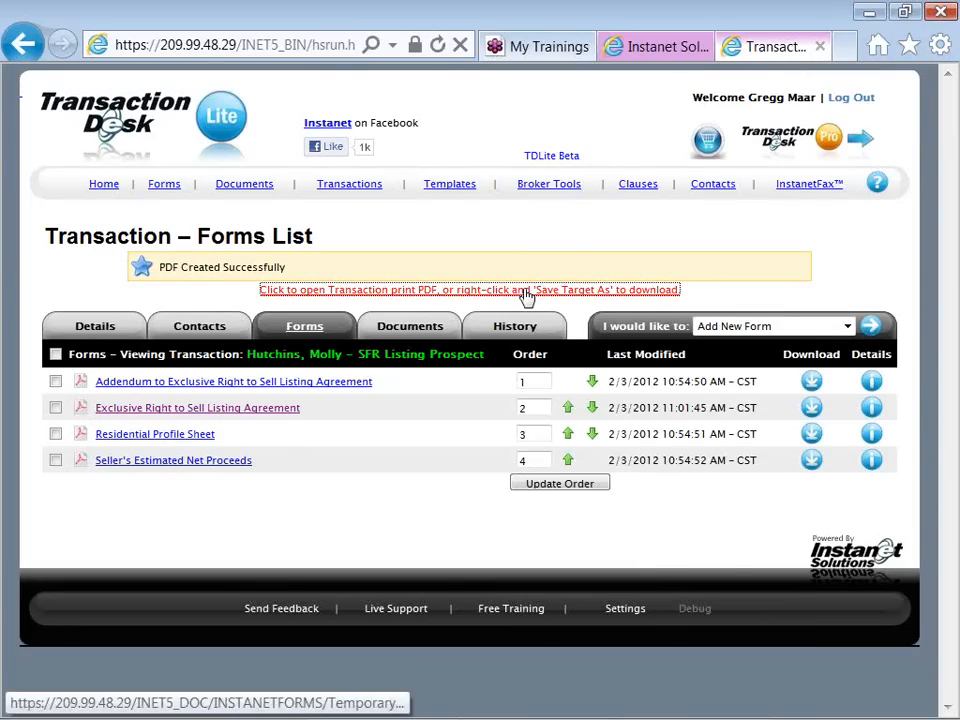
Save the Transaction print PDF to the Desktop, named with the seller's surname followed by "LA", and dismiss the download notice
right_click(526, 297)
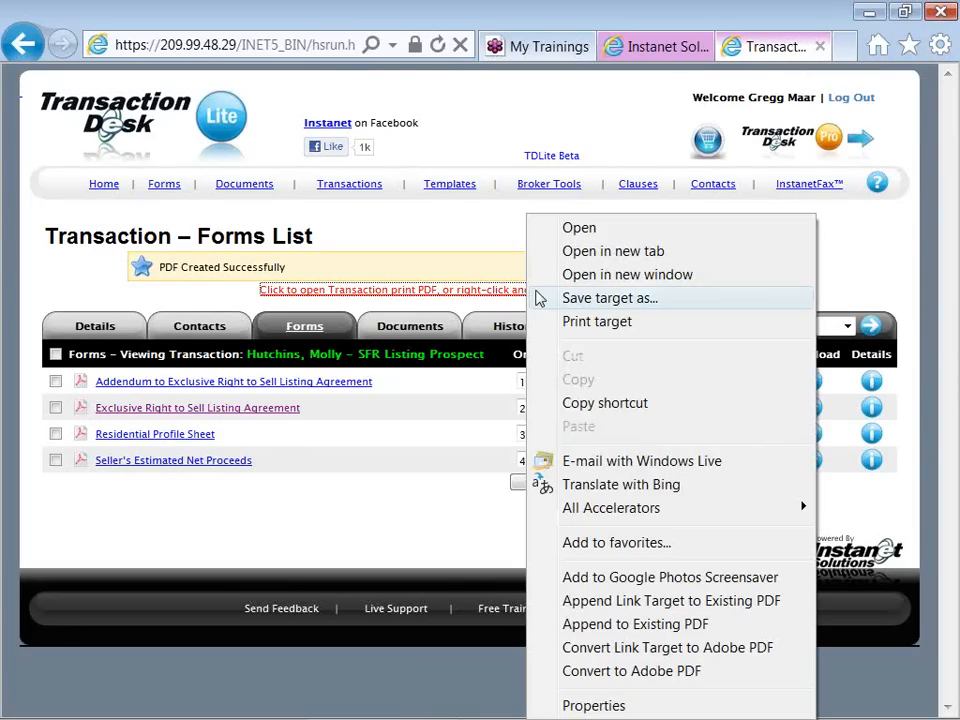
left_click(541, 300)
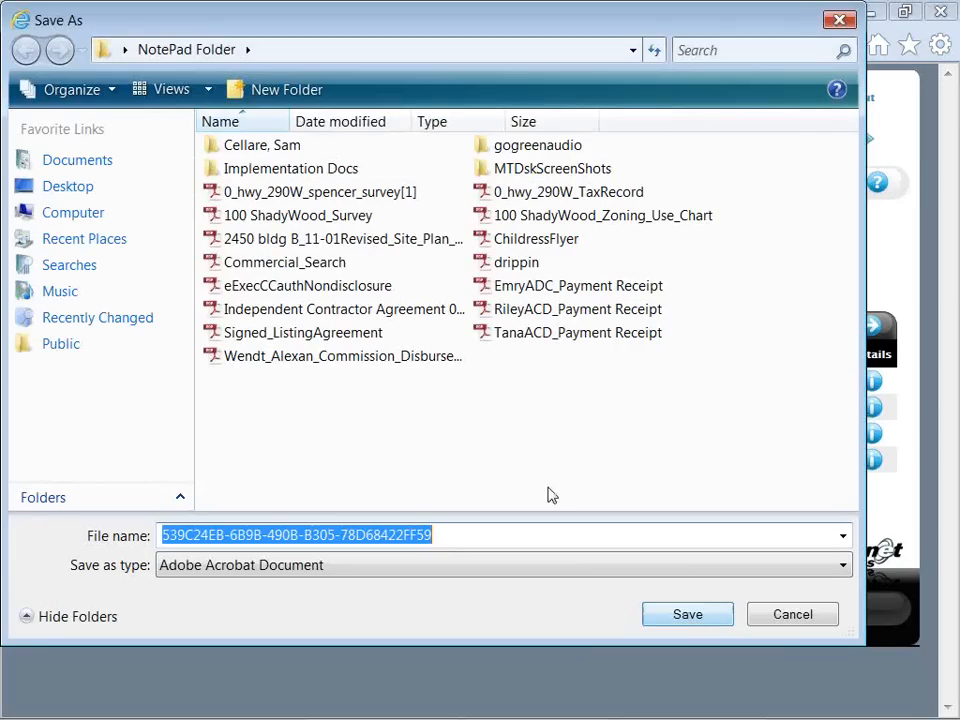
left_click(96, 192)
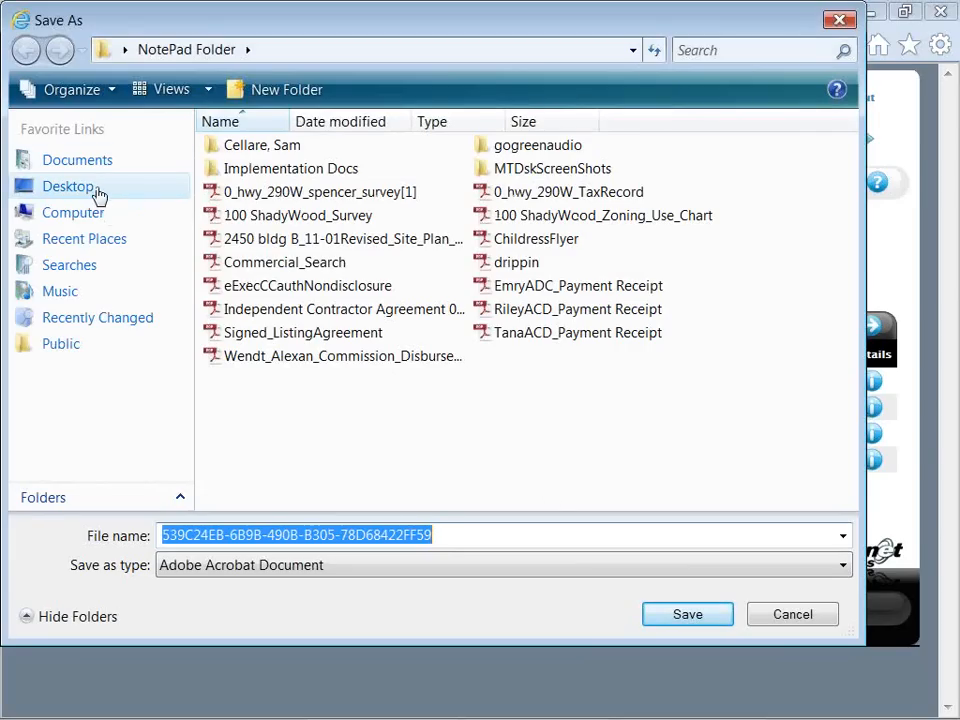
key("BackSpace")
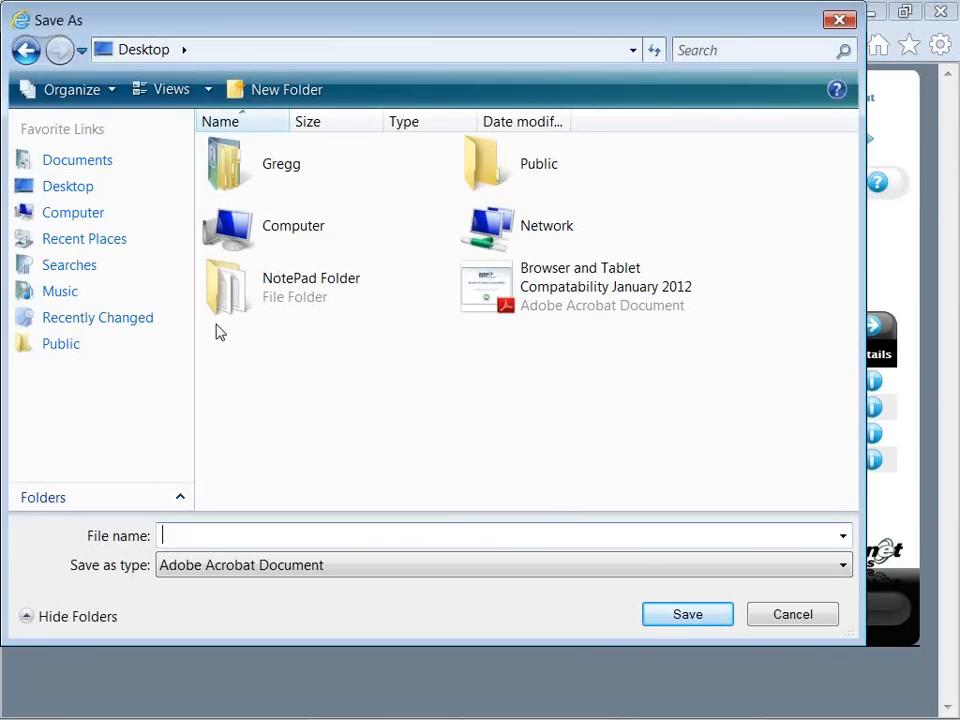
type("Hutchins LA")
left_click(657, 614)
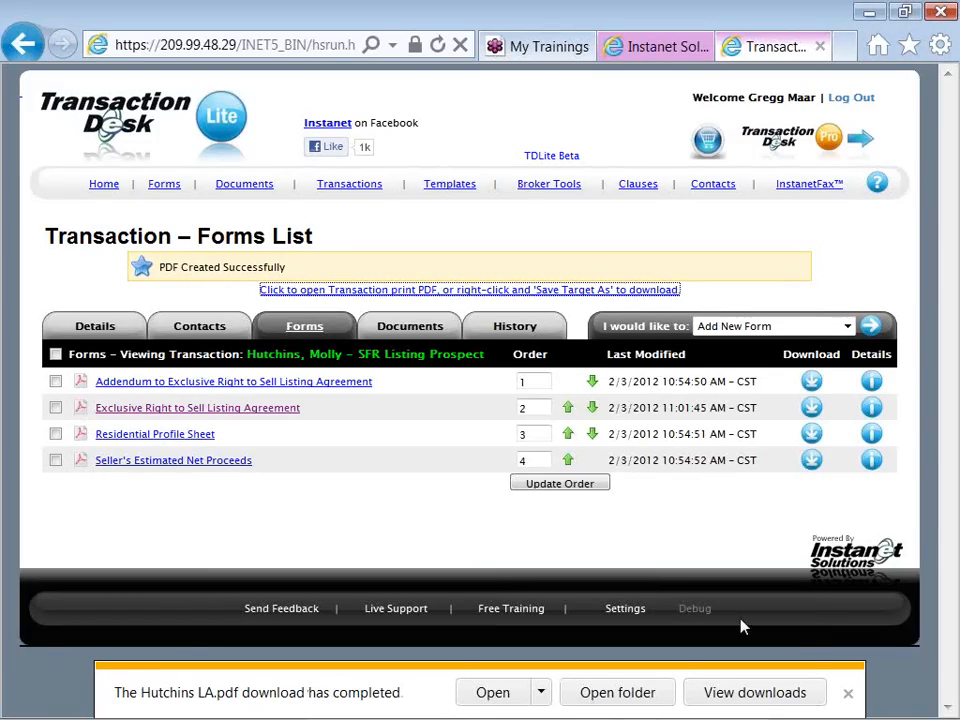
left_click(849, 696)
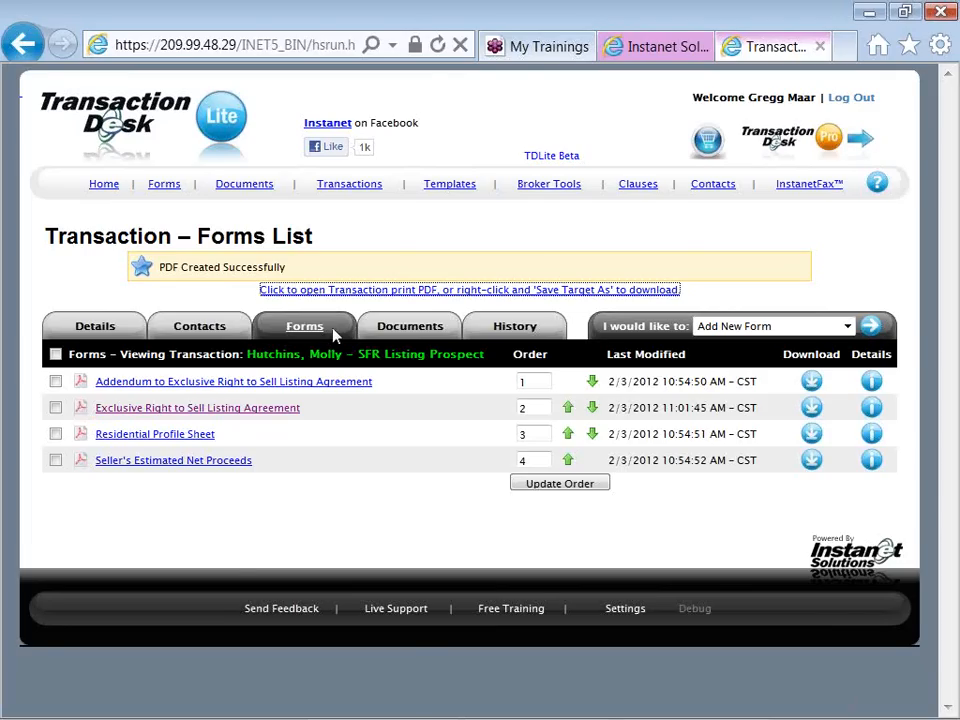
Check the transaction's documents, and reopen the Exclusive Right to Sell Listing Agreement with the side list of forms collapsed
left_click(396, 330)
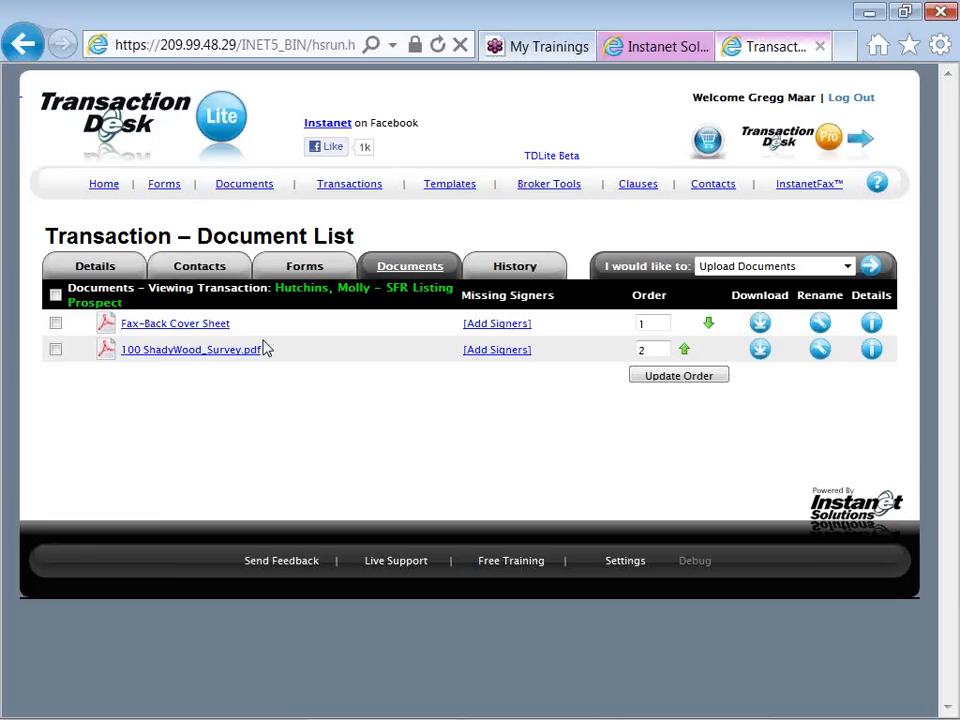
left_click(313, 272)
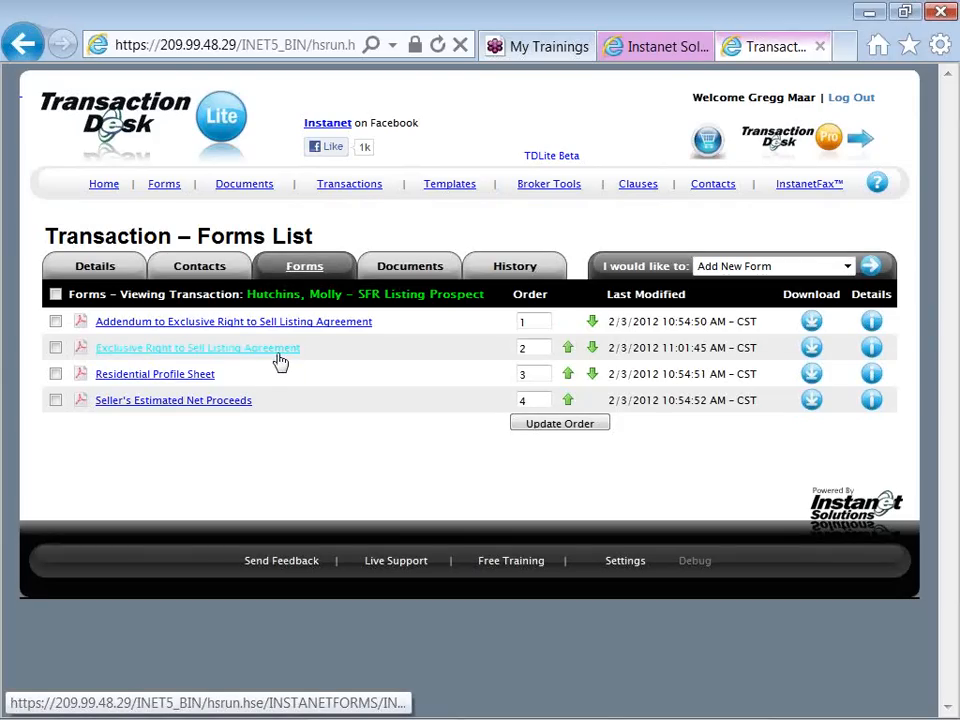
left_click(279, 356)
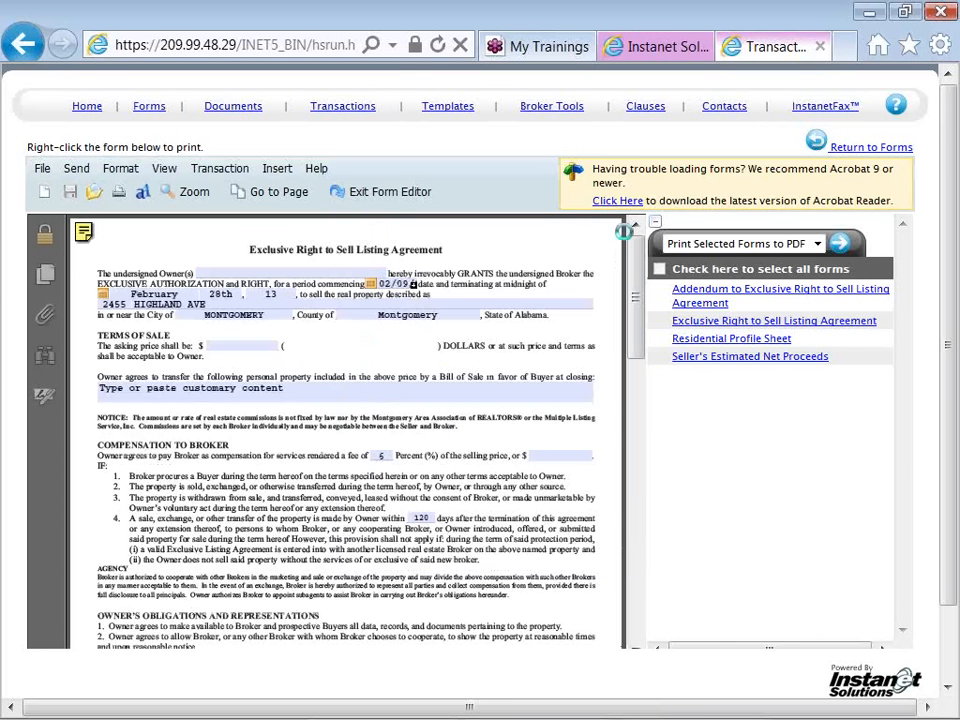
left_click(656, 226)
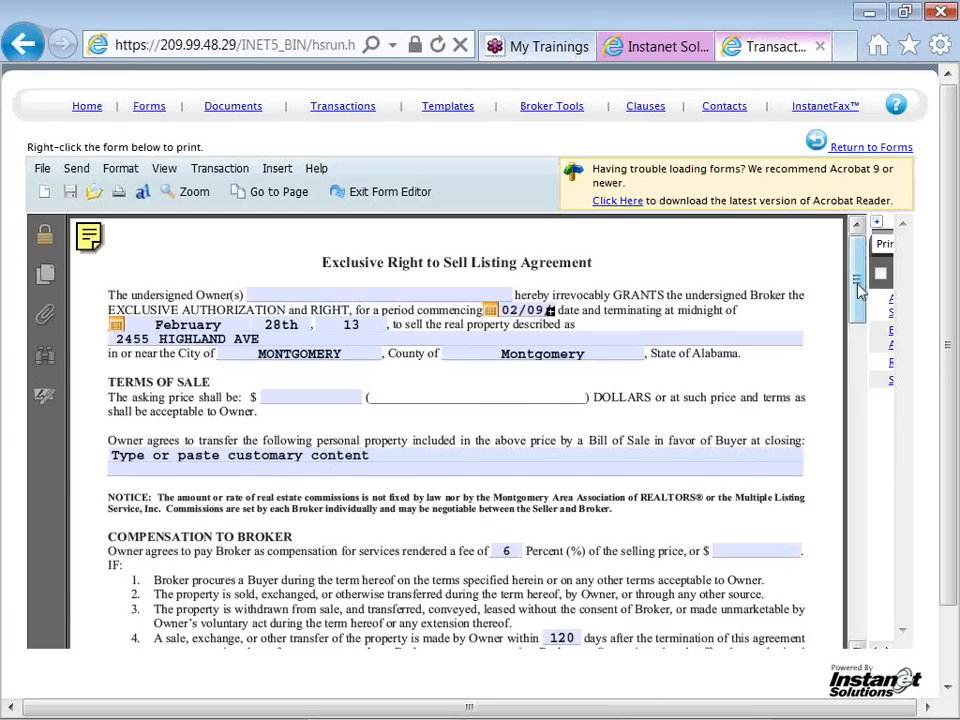
Insert the personal clause Seller Lease Back into the continuation line of item 12, at the top of the input area
mouse_move(858, 288)
left_mouse_down()
mouse_move(870, 364)
mouse_move(862, 614)
mouse_move(848, 403)
left_mouse_up()
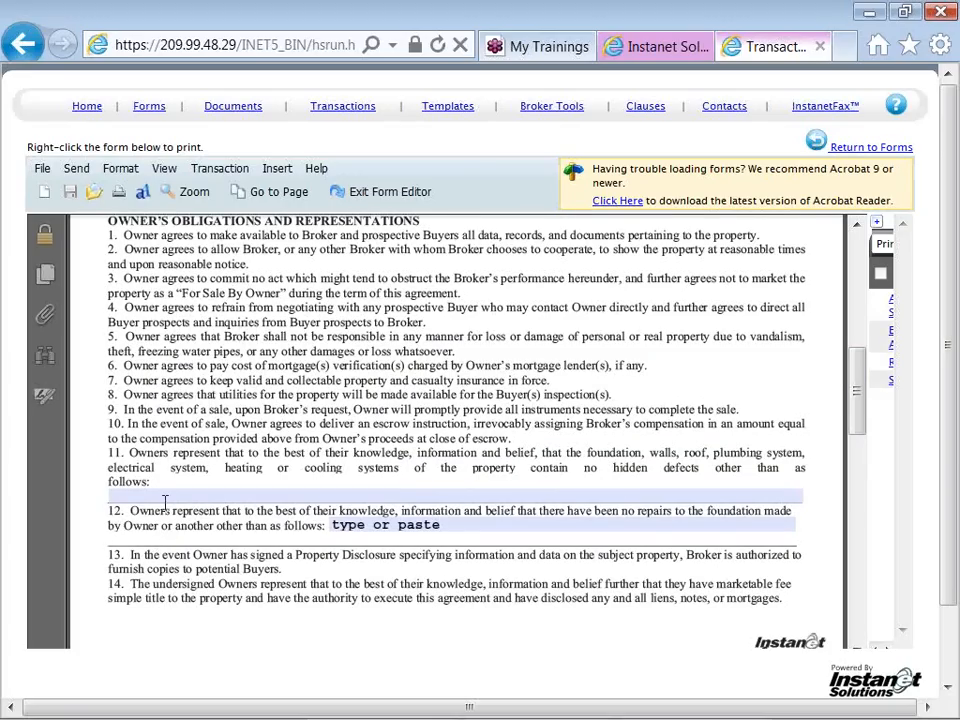
left_click(272, 170)
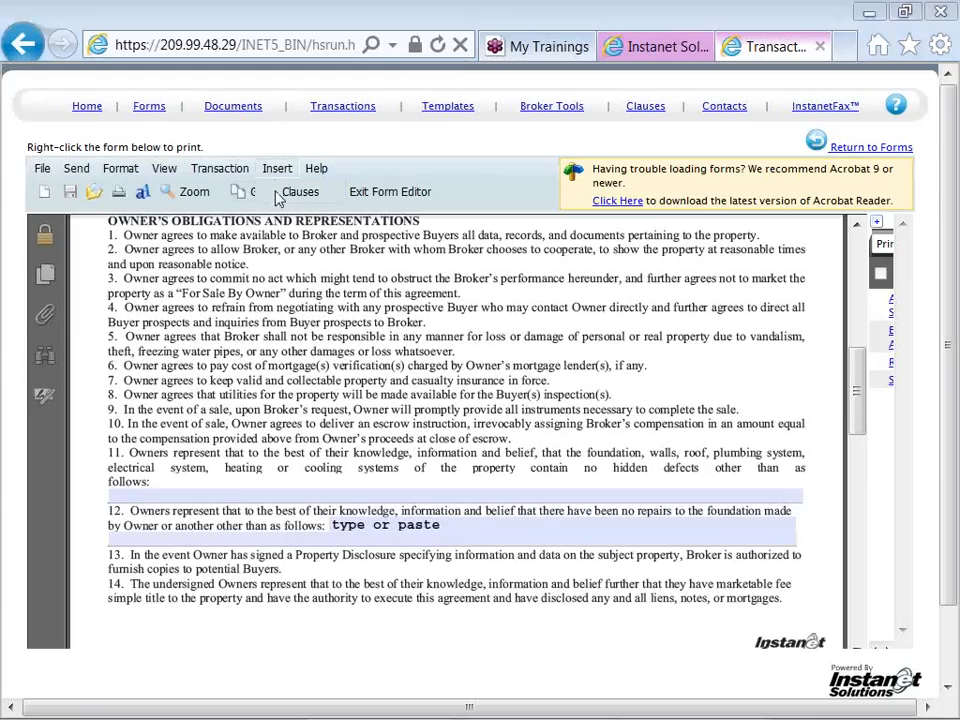
left_click(284, 193)
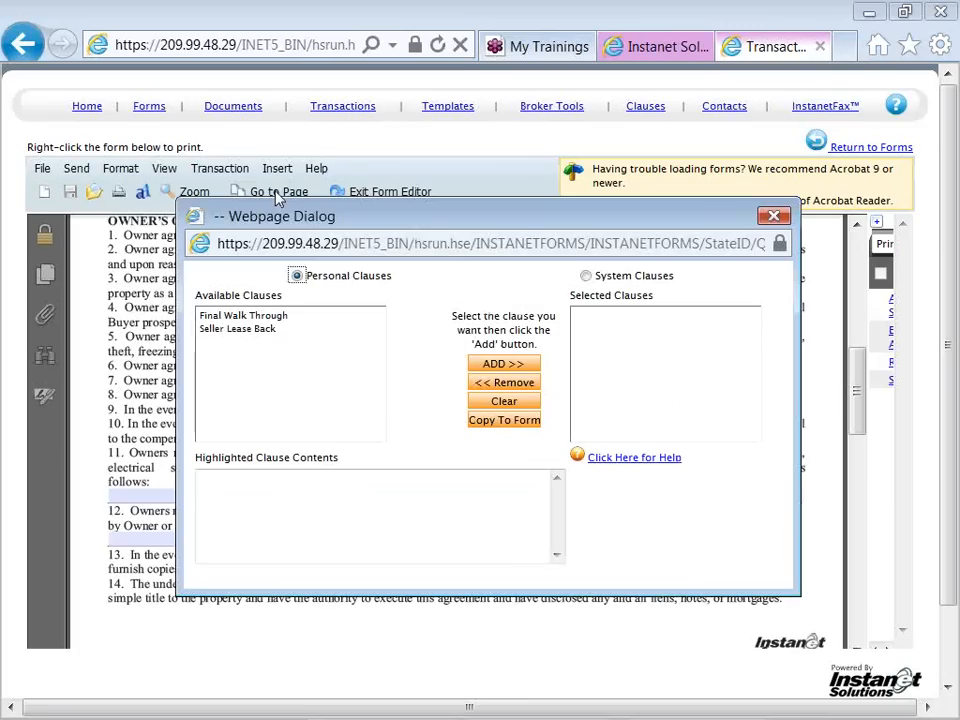
left_click(257, 333)
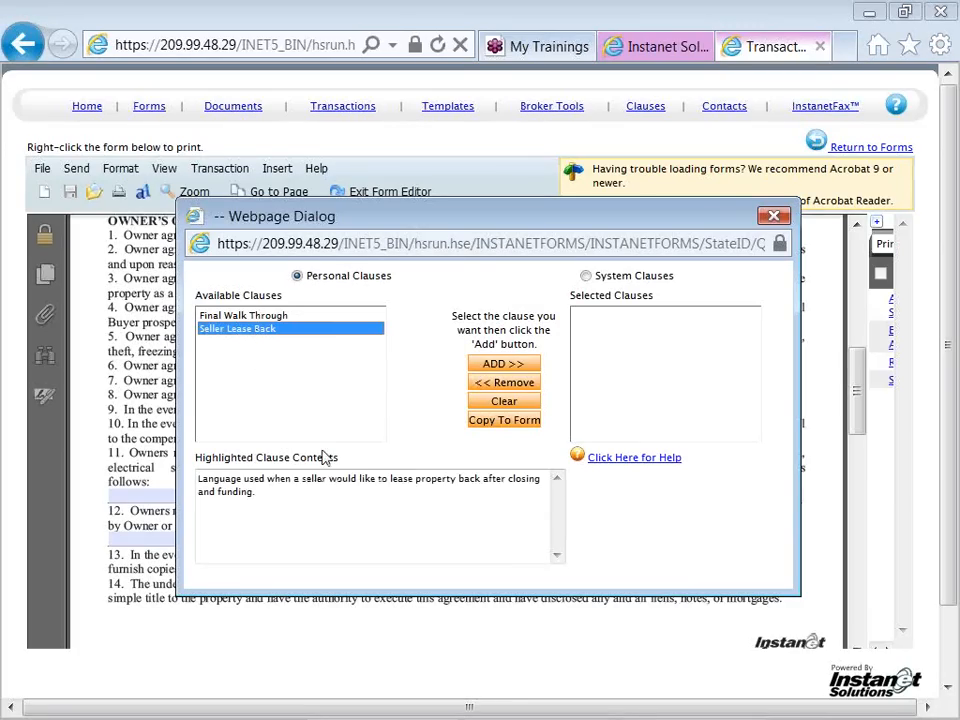
left_click(488, 366)
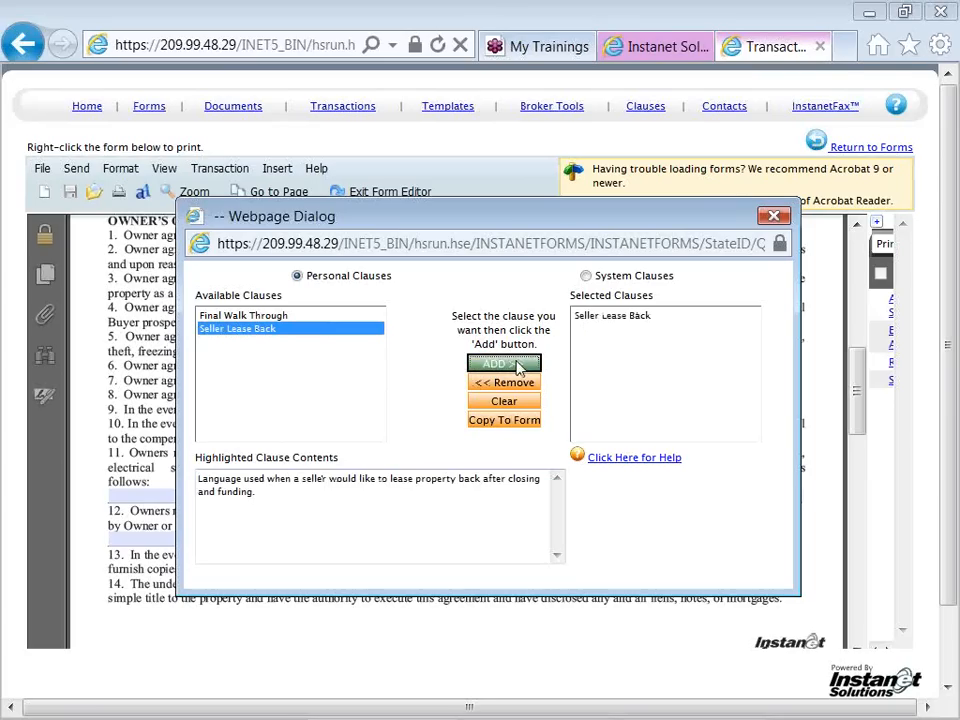
left_click(517, 426)
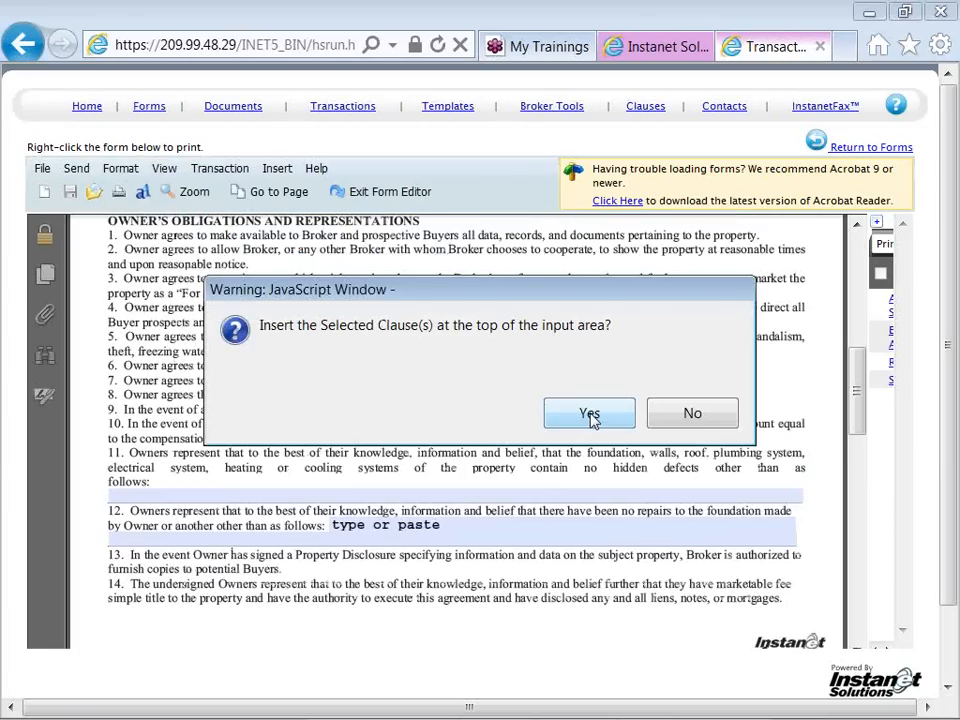
left_click(590, 415)
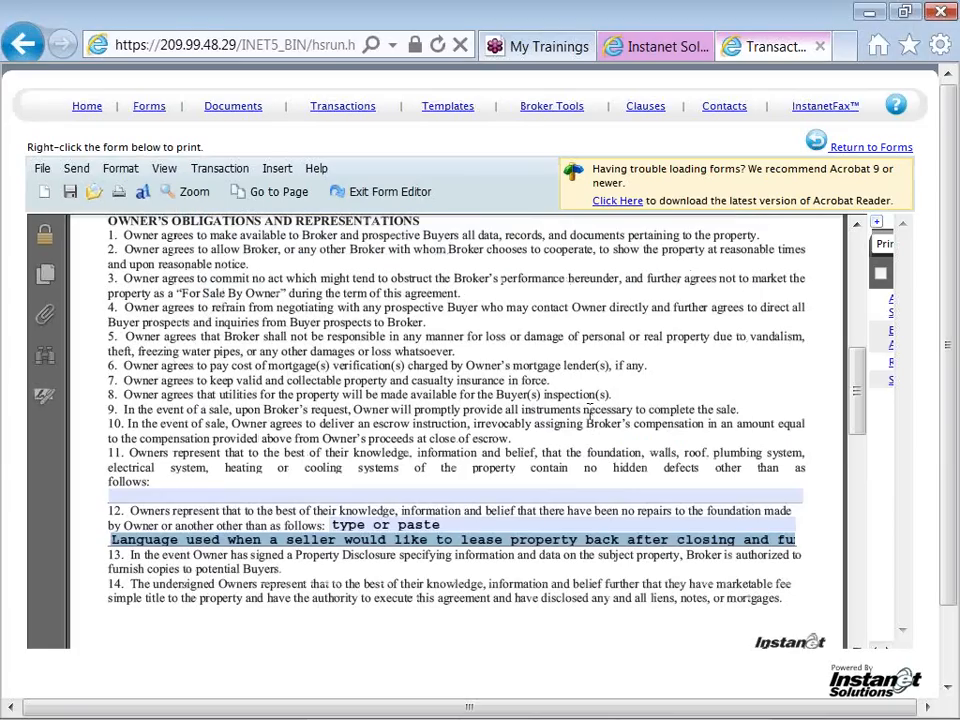
Set the font size of the inserted clause's form field alone to 9
left_click(447, 540)
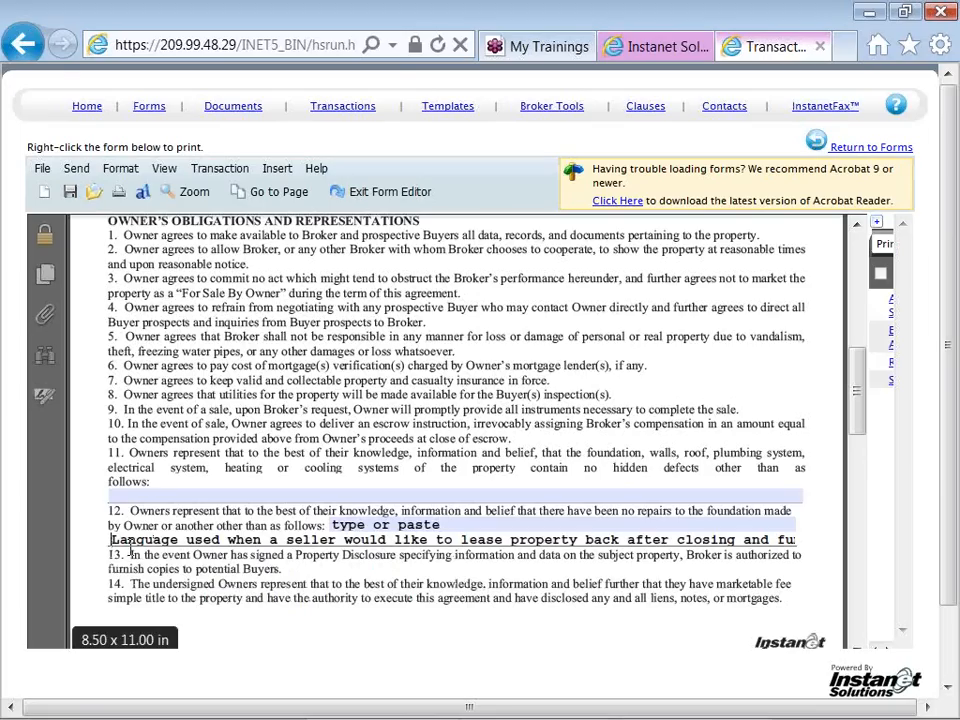
left_click(120, 170)
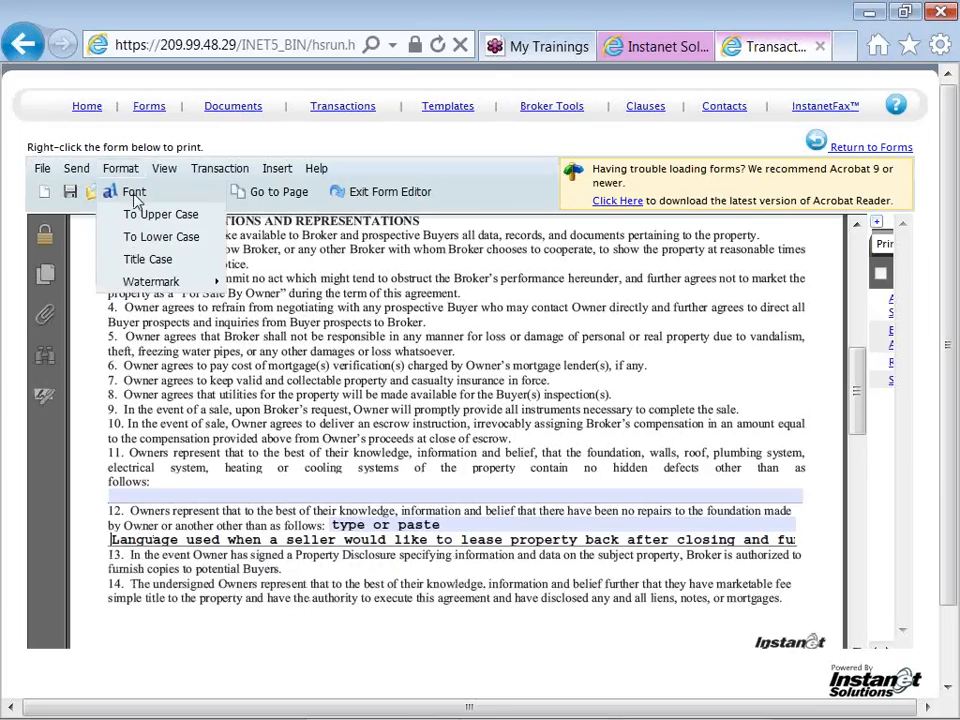
left_click(135, 197)
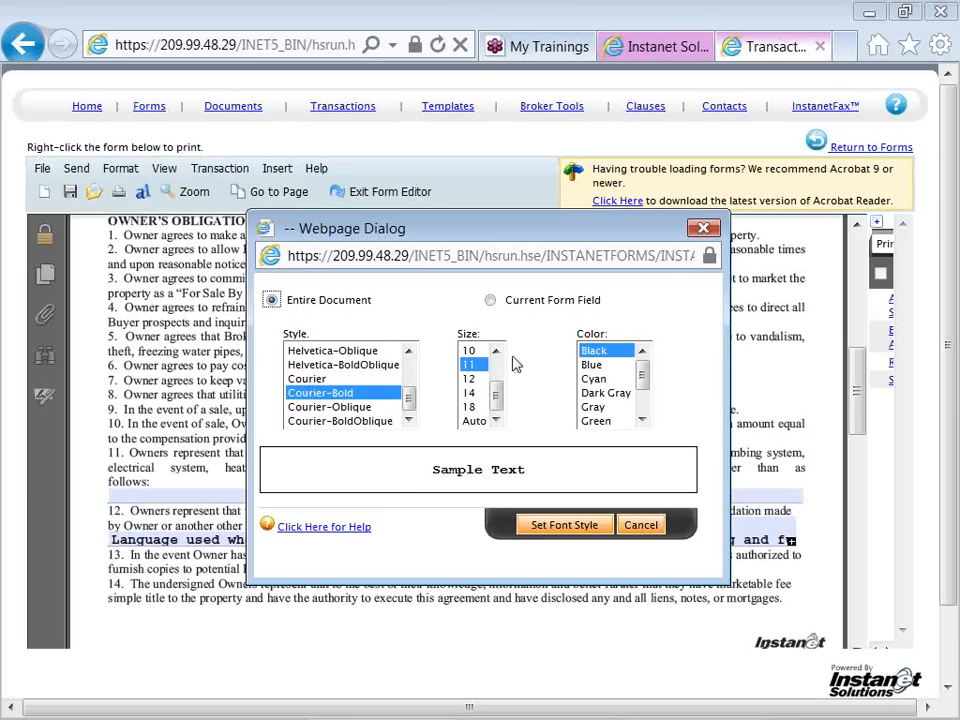
left_click(490, 302)
left_click(496, 352)
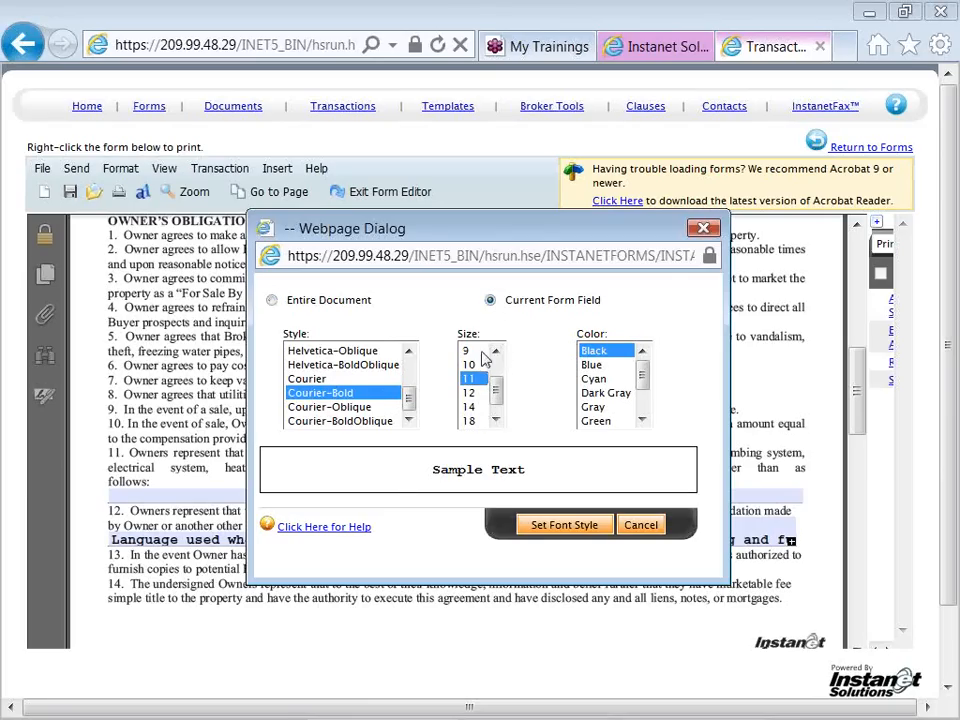
left_click(474, 352)
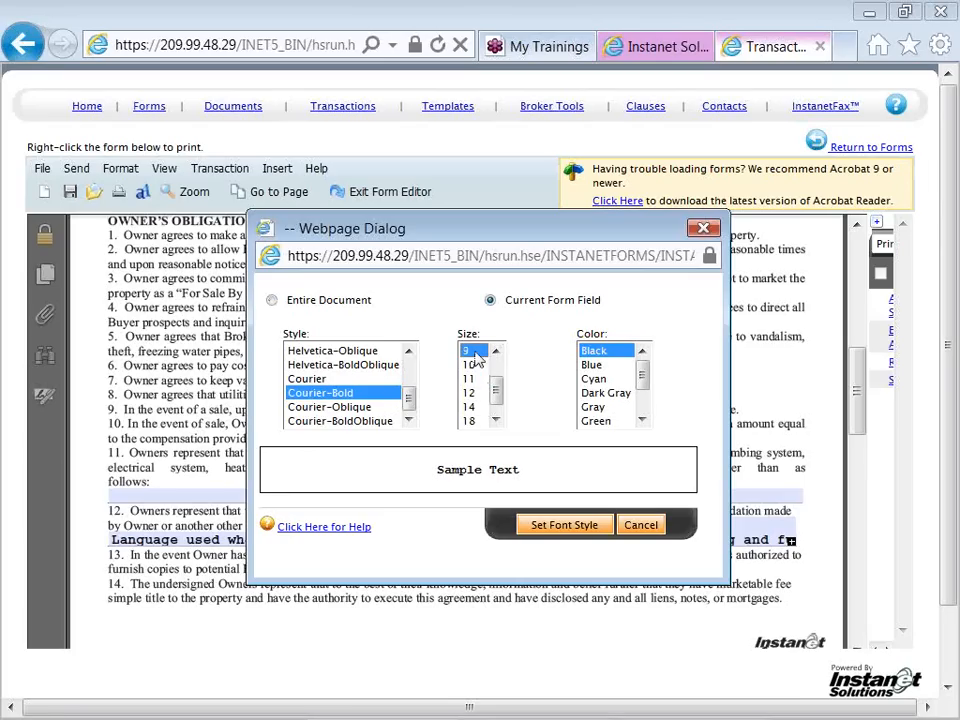
left_click(540, 527)
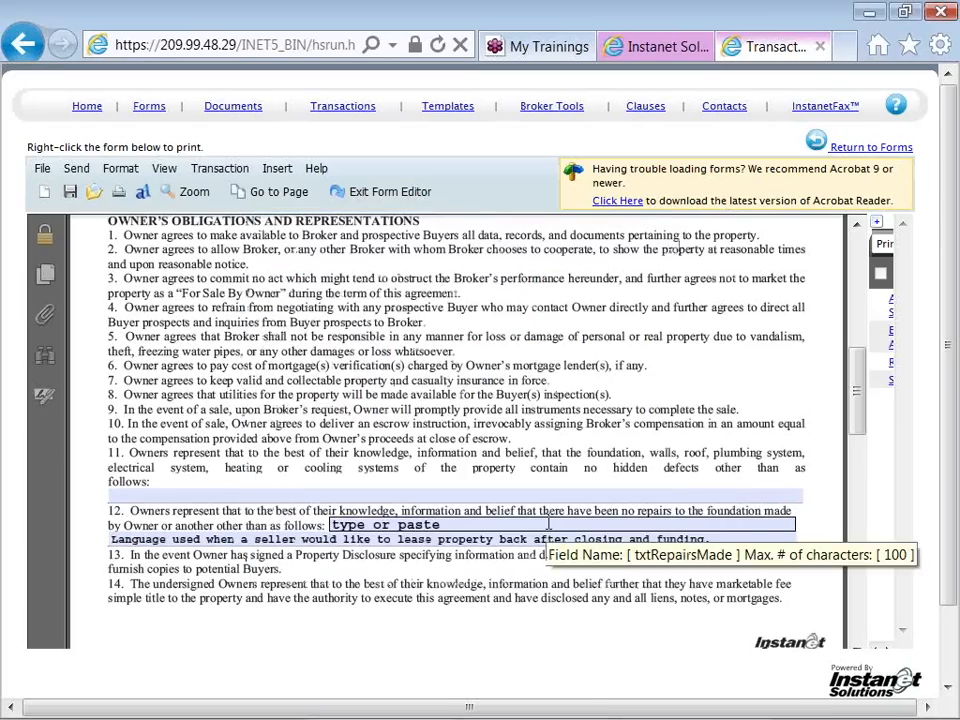
left_click(668, 539)
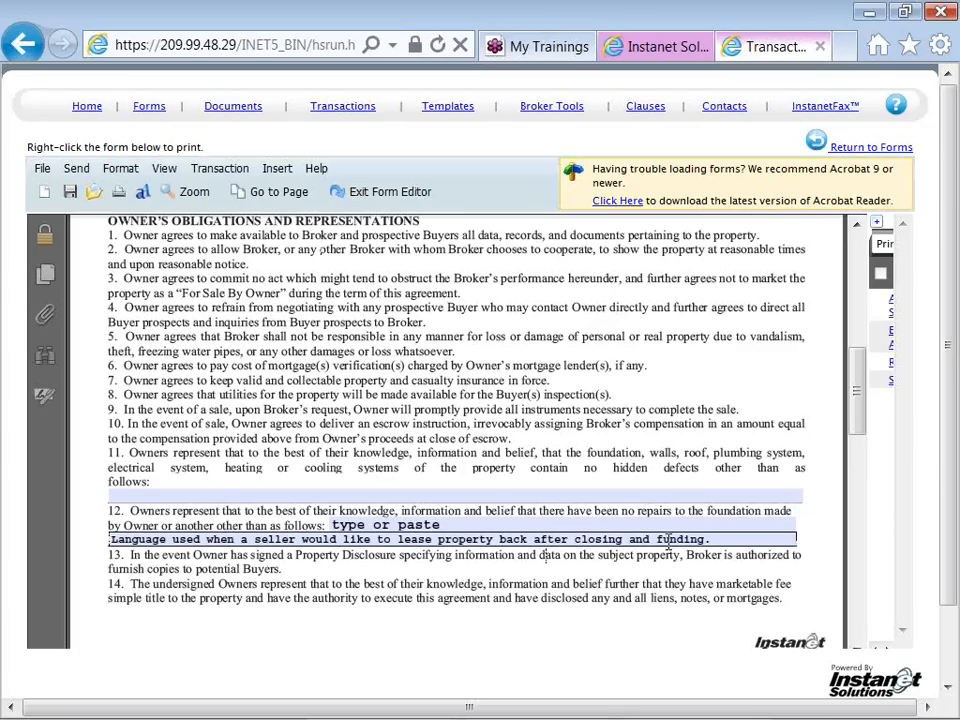
left_click(713, 571)
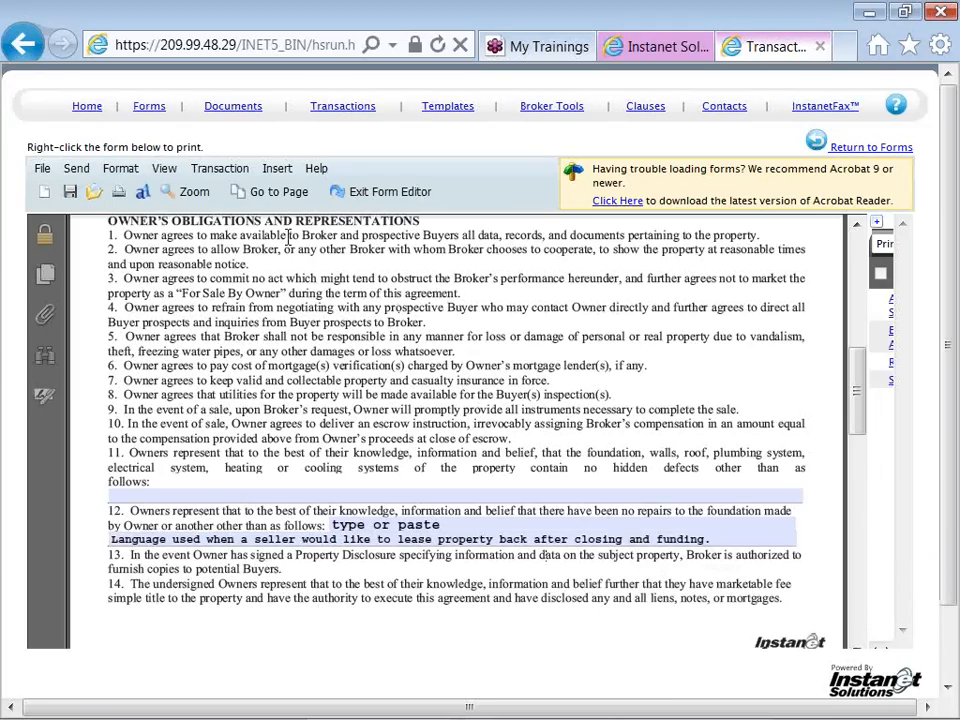
Save the listing agreement and exit the form editor
mouse_move(252, 172)
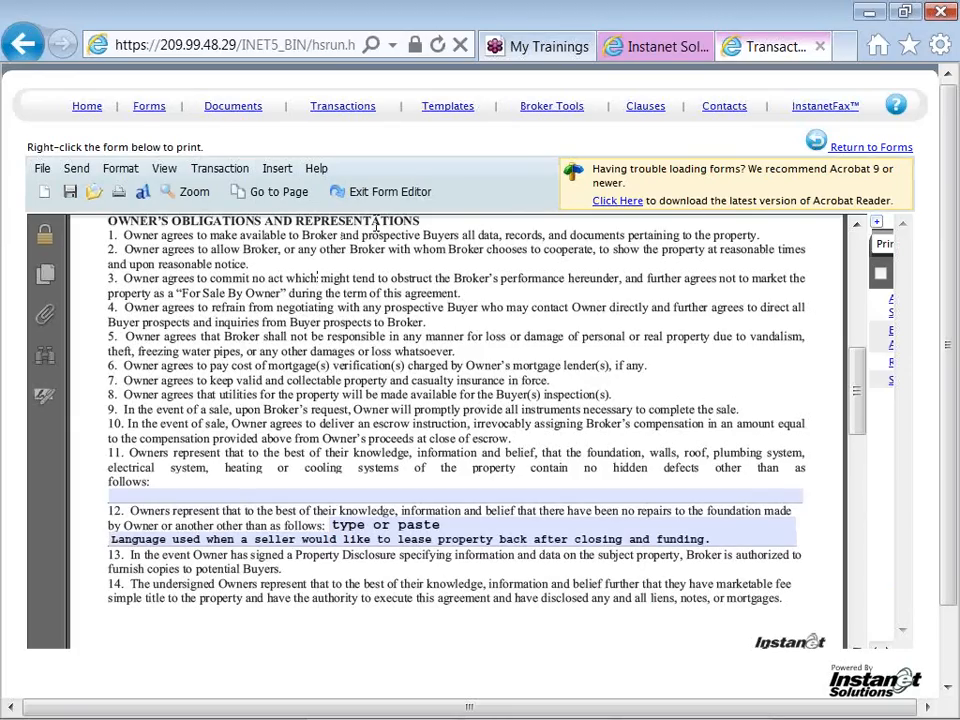
left_click(71, 197)
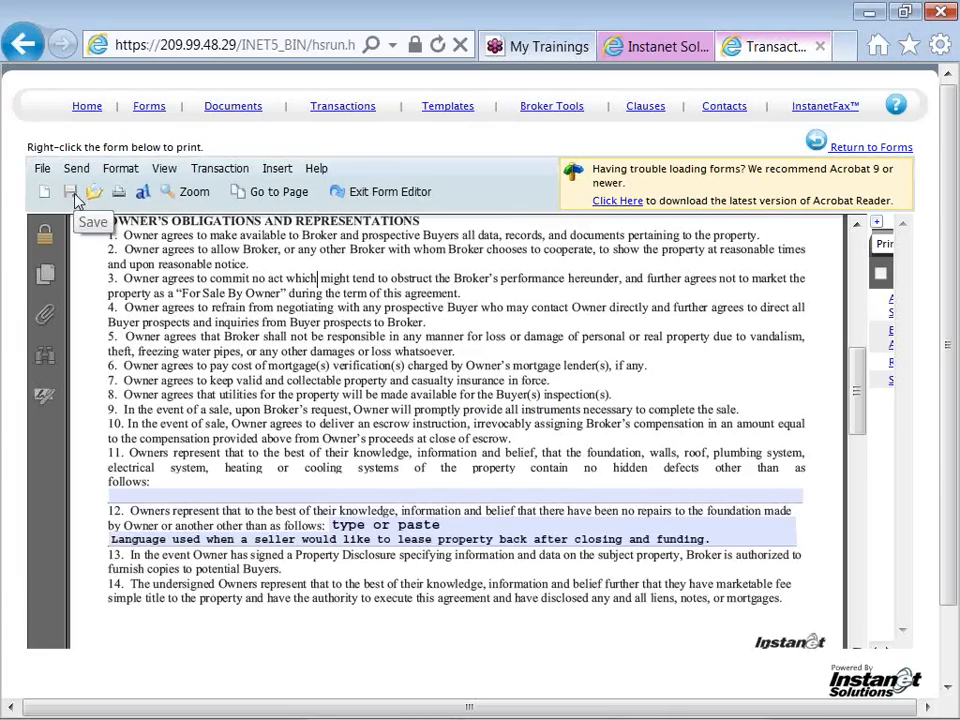
left_click(368, 193)
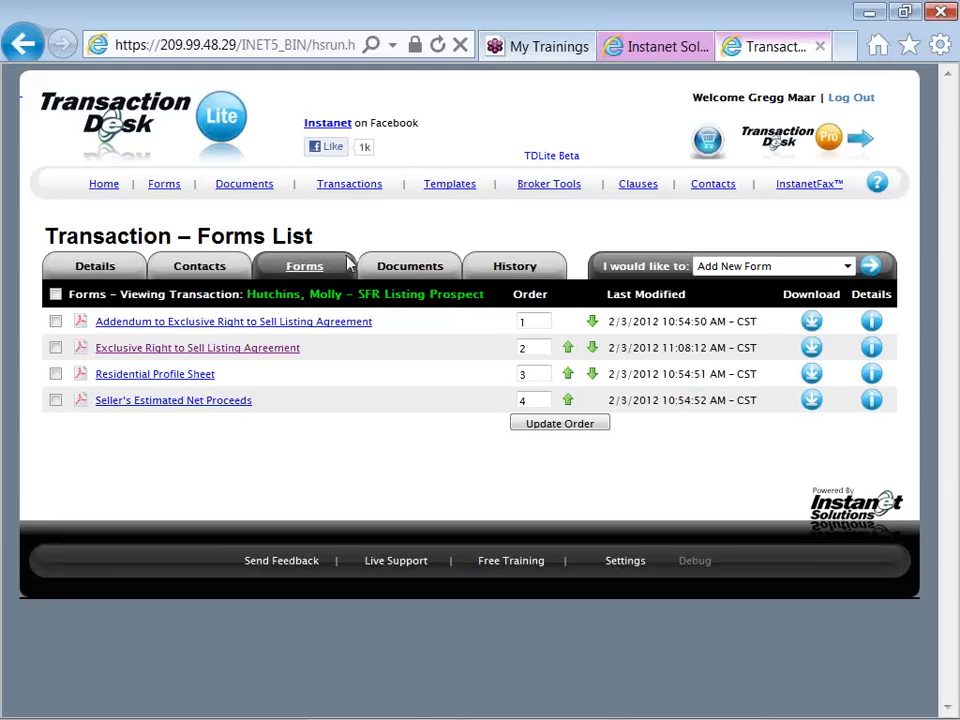
Upload the seller's saved "LA" PDF from the Desktop to the transaction's documents
left_click(398, 274)
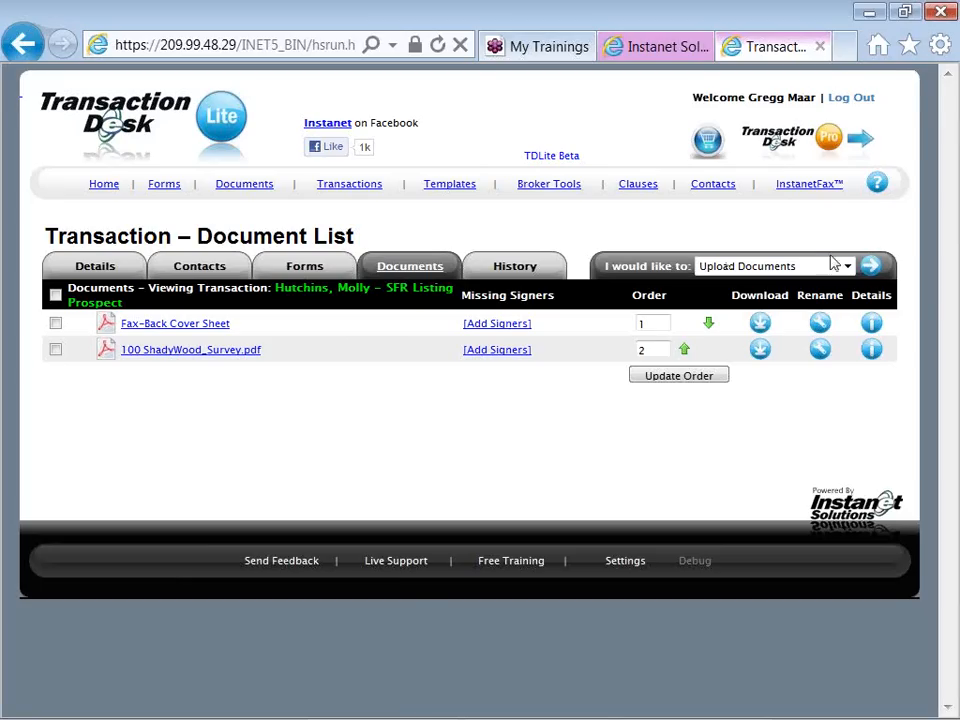
left_click(871, 268)
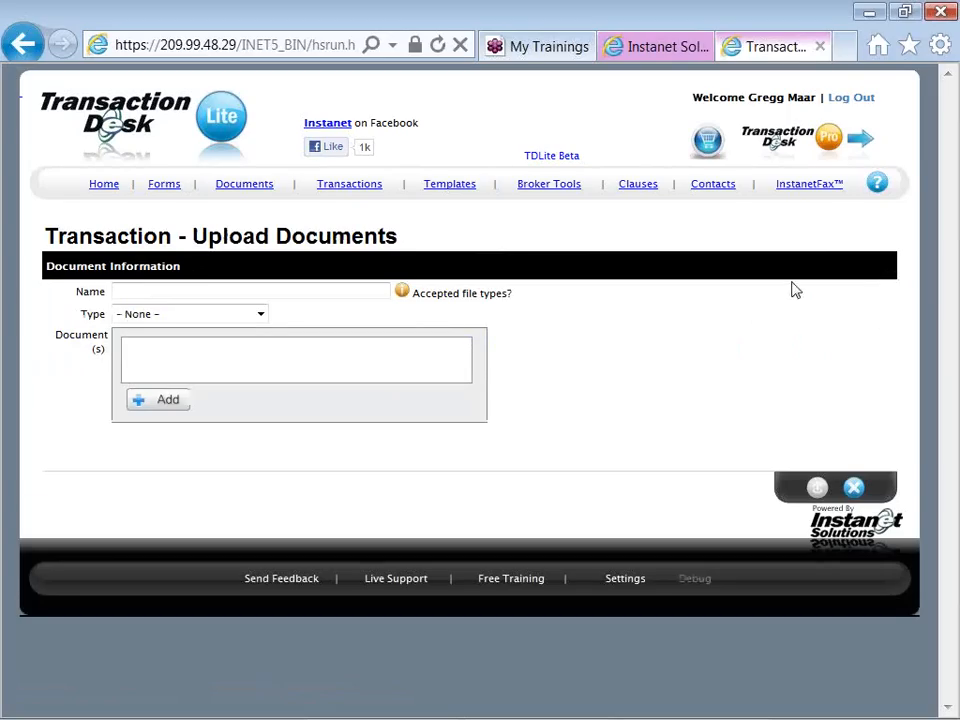
left_click(140, 405)
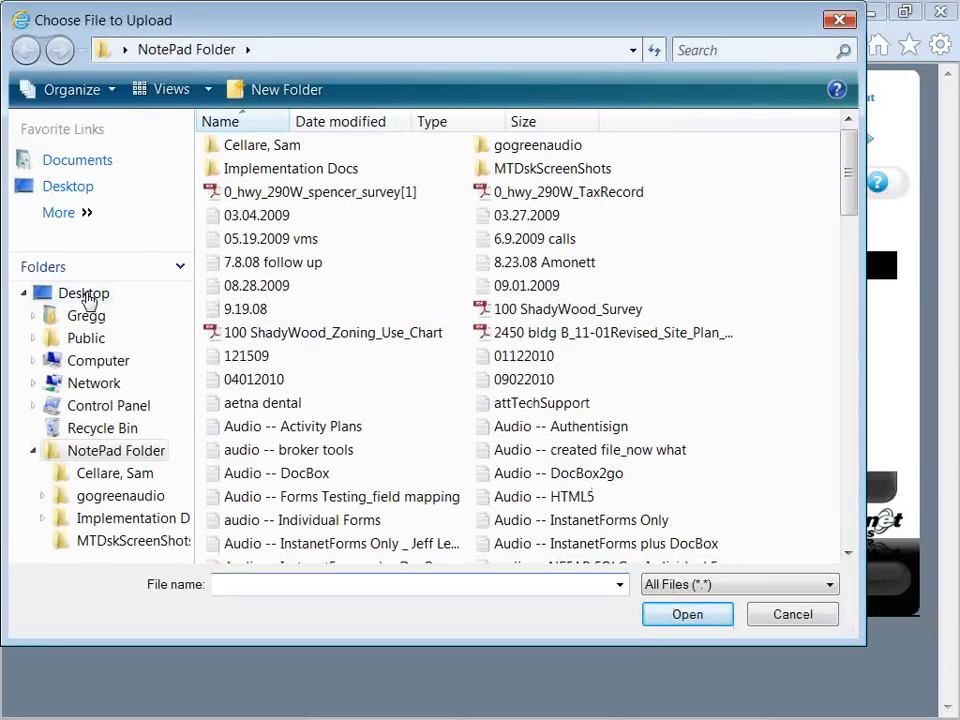
left_click(88, 296)
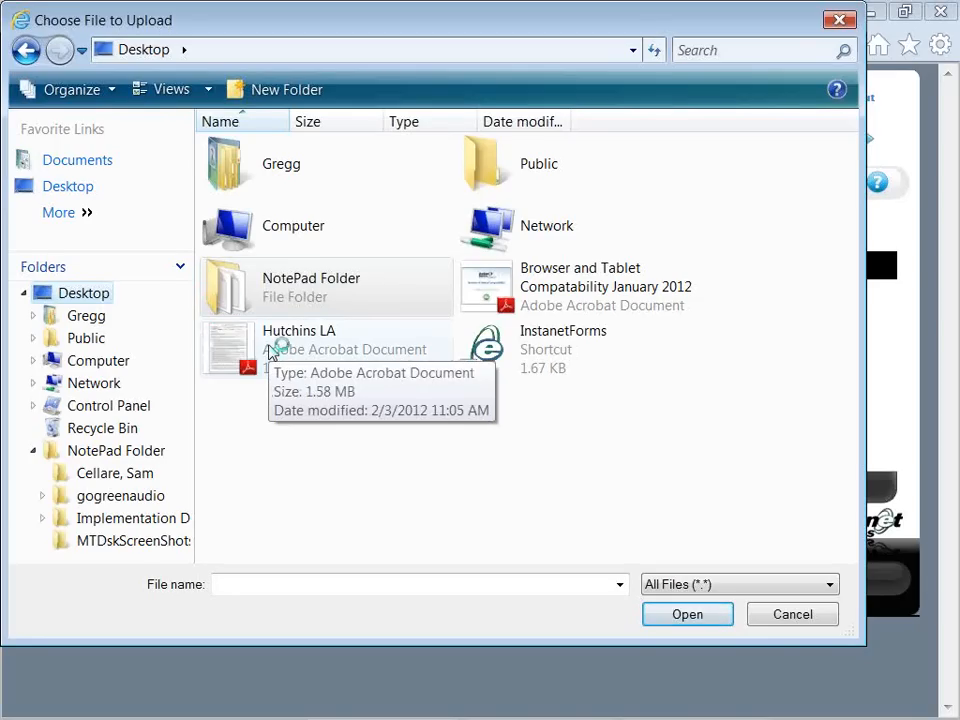
double_click(268, 352)
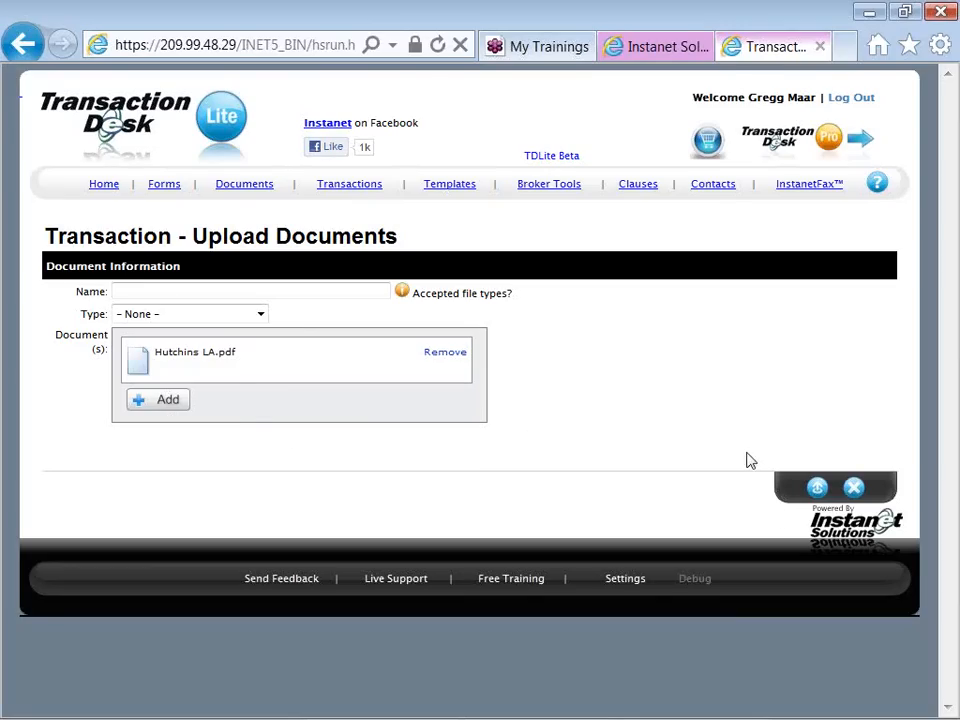
left_click(814, 489)
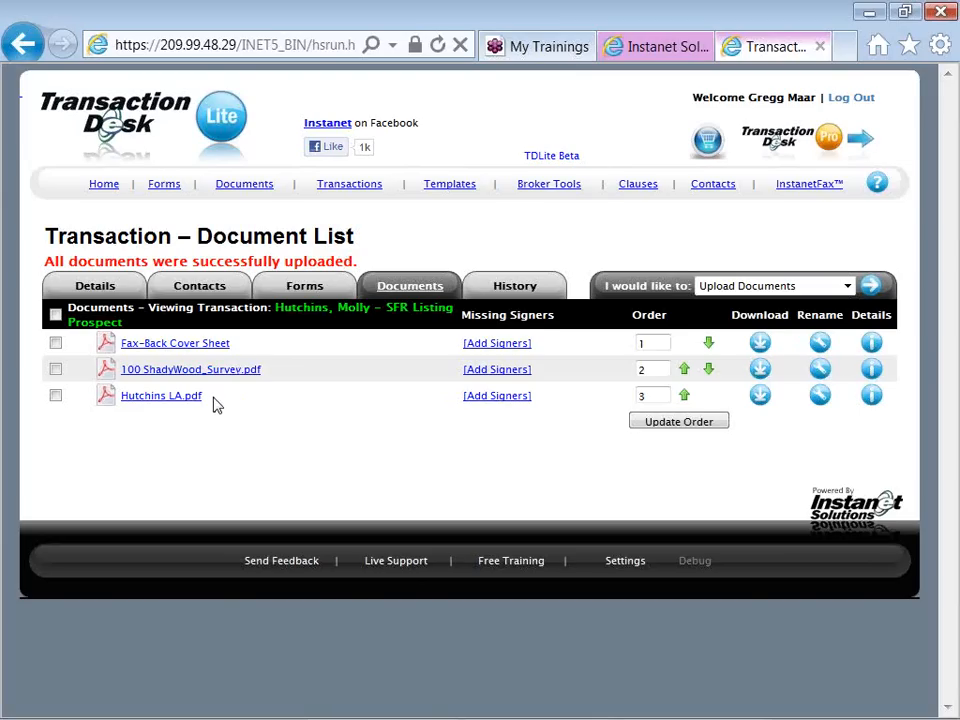
Select the uploaded "LA" PDF and the ShadyWood survey PDF, and start an email with these documents
left_click(56, 396)
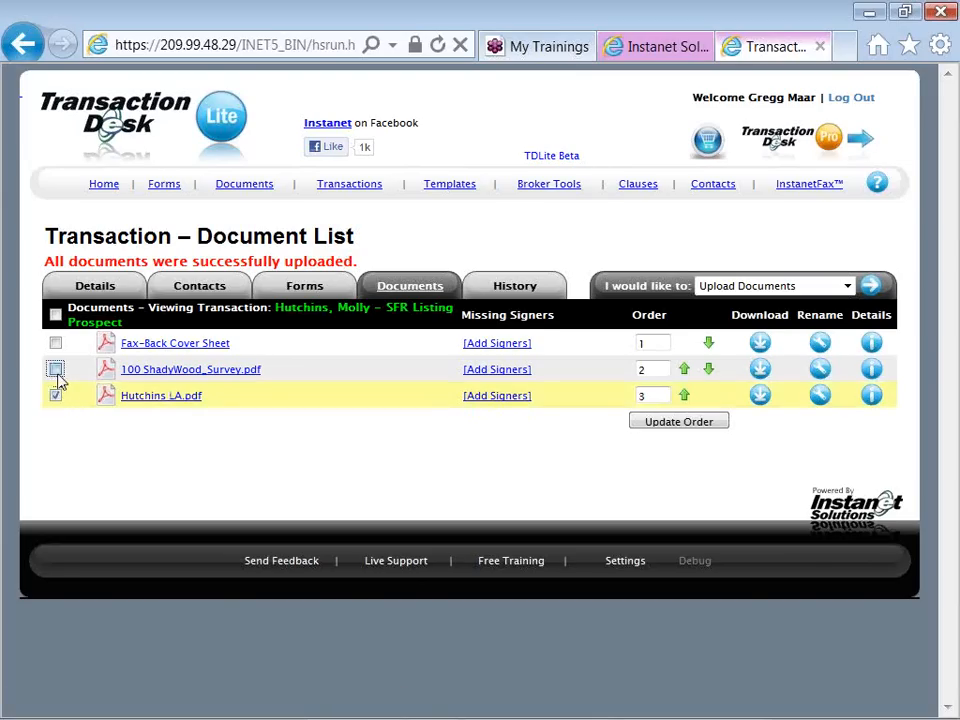
left_click(55, 369)
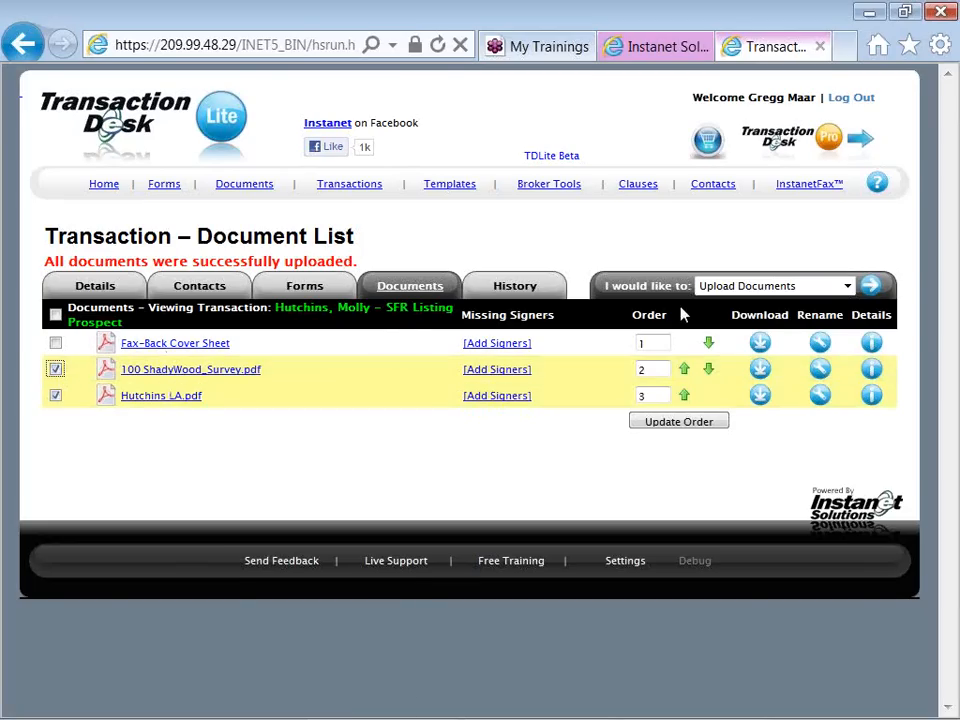
left_click(739, 293)
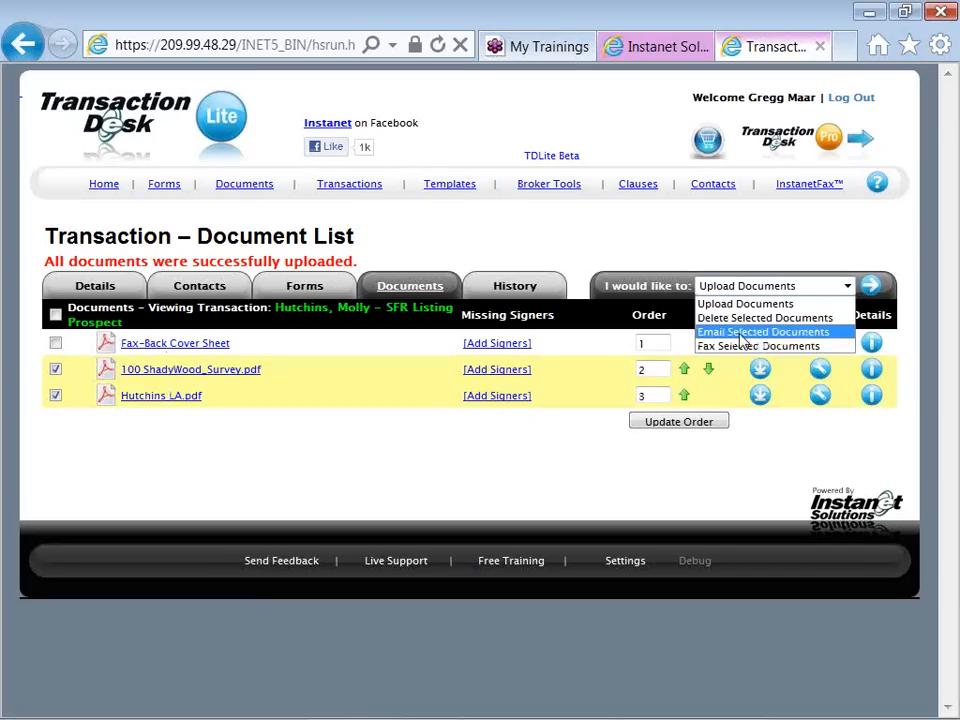
left_click(741, 334)
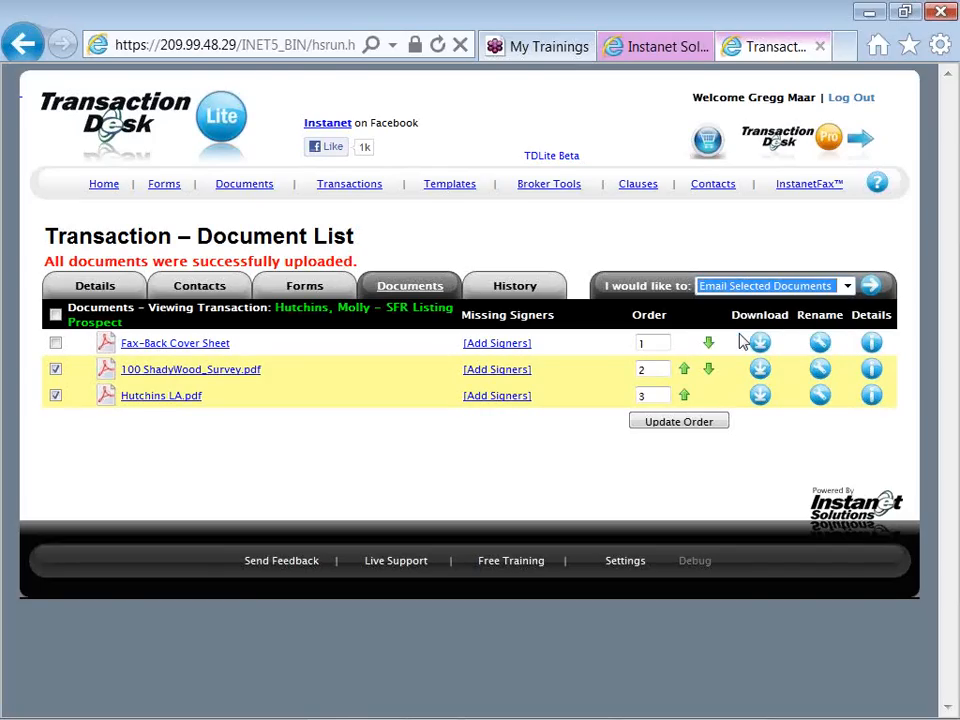
left_click(869, 286)
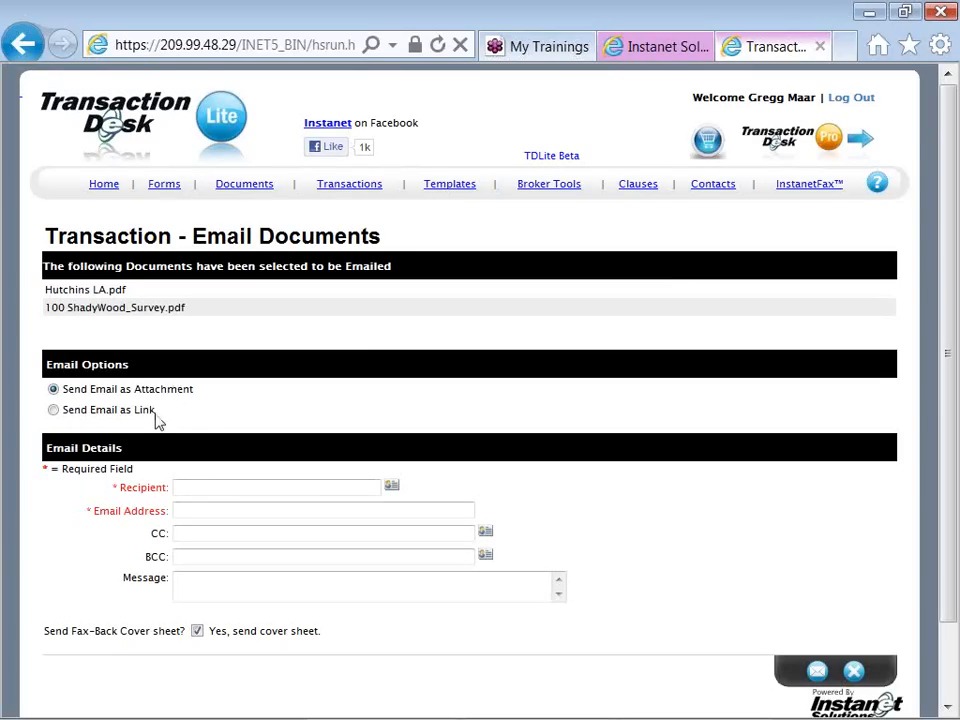
Set the email to go out as a link and choose the transaction's seller from the contacts as recipient
left_click(53, 410)
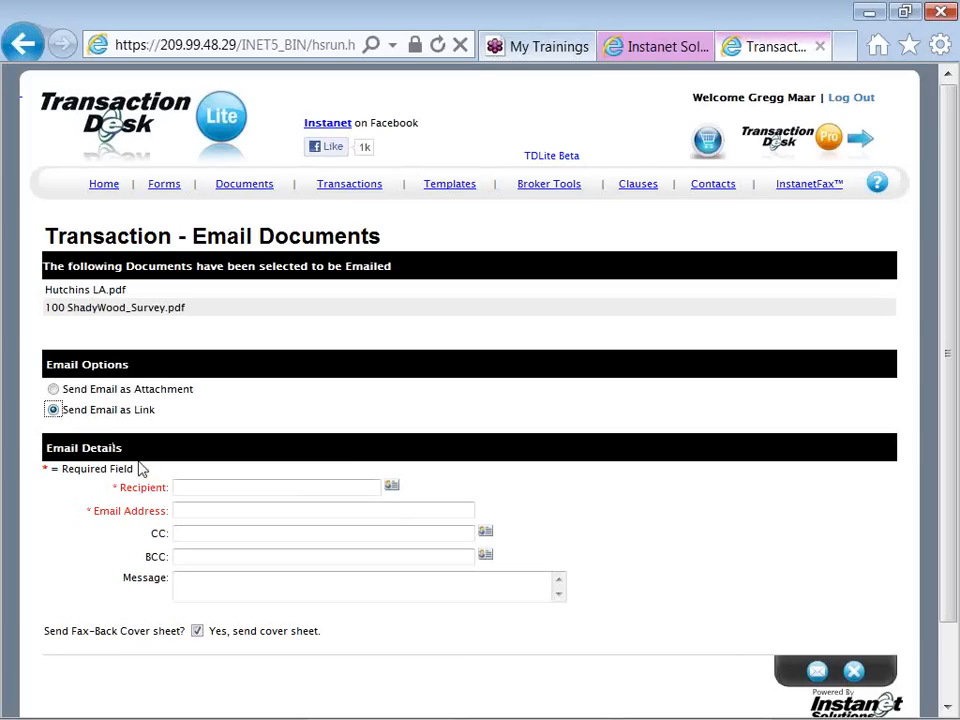
left_click(392, 487)
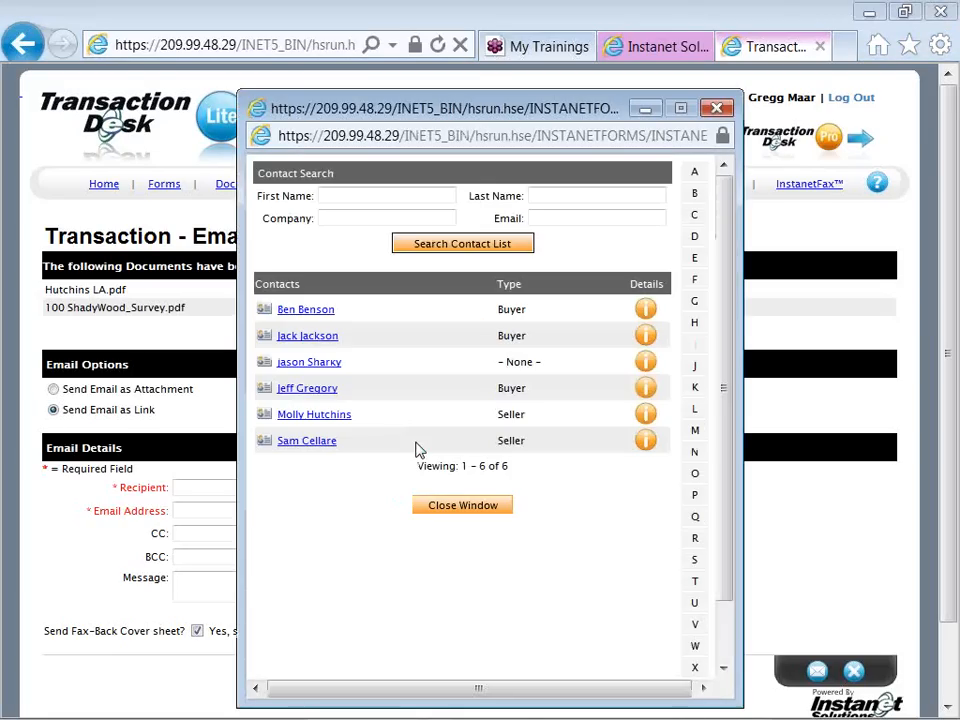
left_click(346, 420)
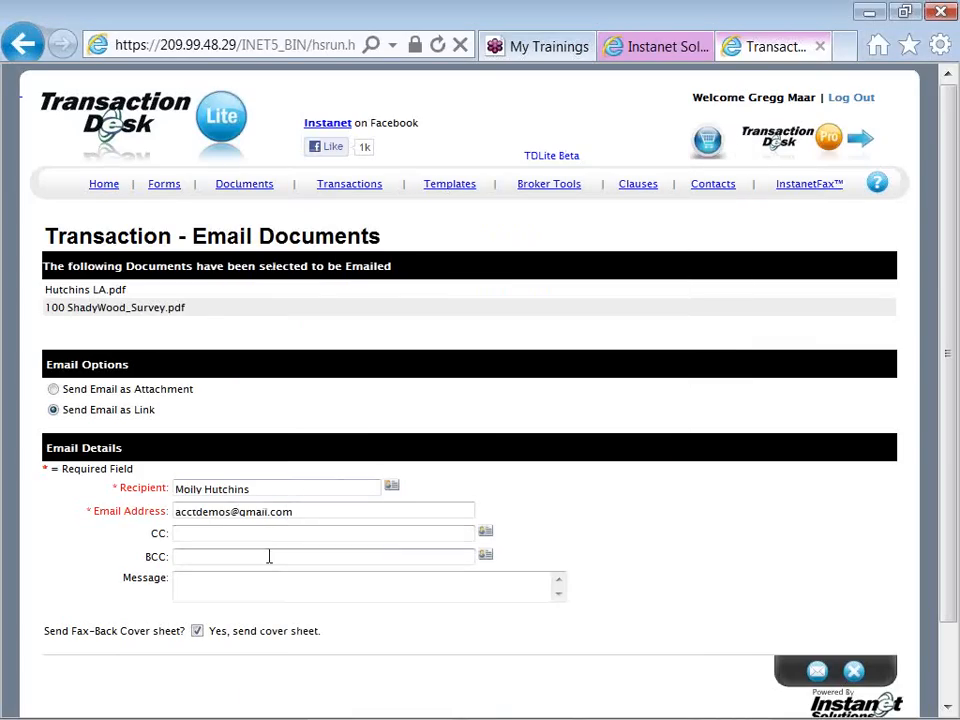
Write the email message "Please review and call with questions. Gd"
left_click(249, 591)
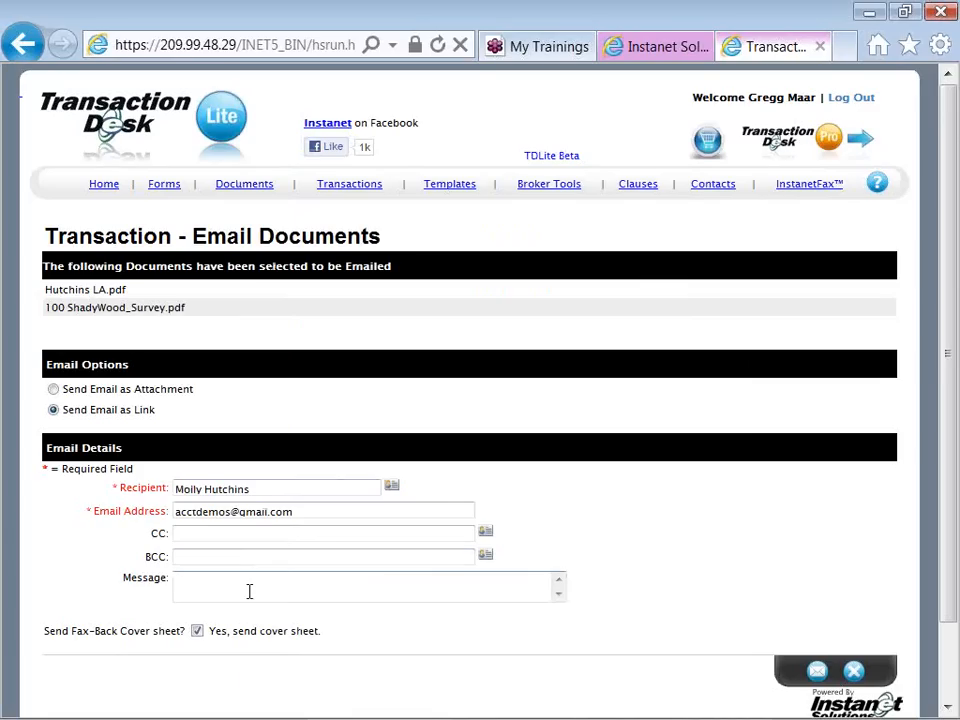
type("Please review and call withi questions.")
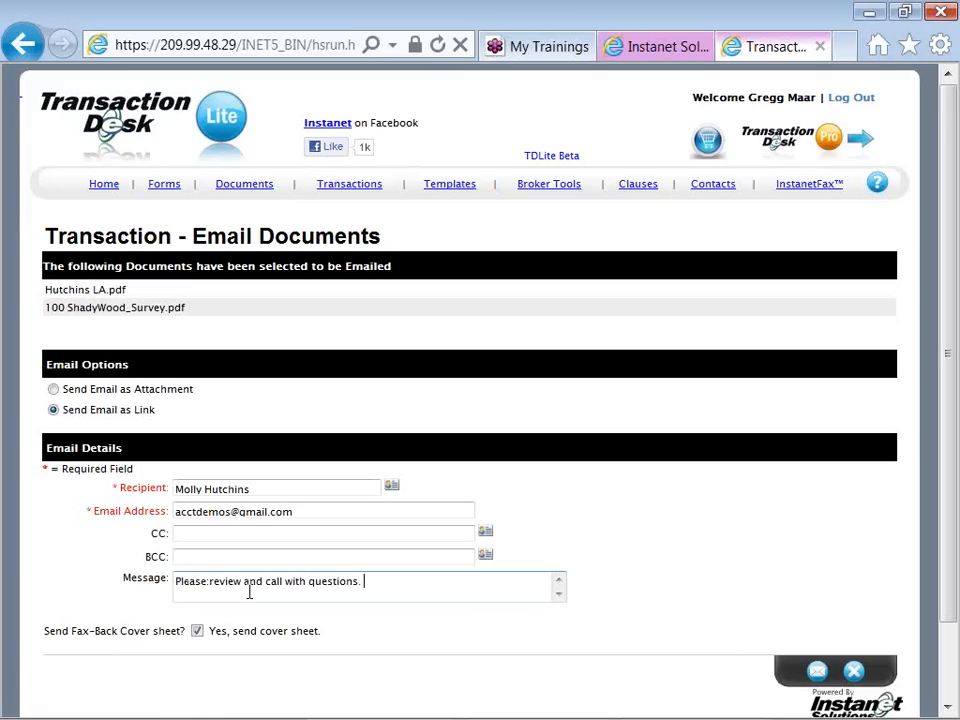
type(" Gd")
Send the email with the selected documents to the seller
left_click(813, 672)
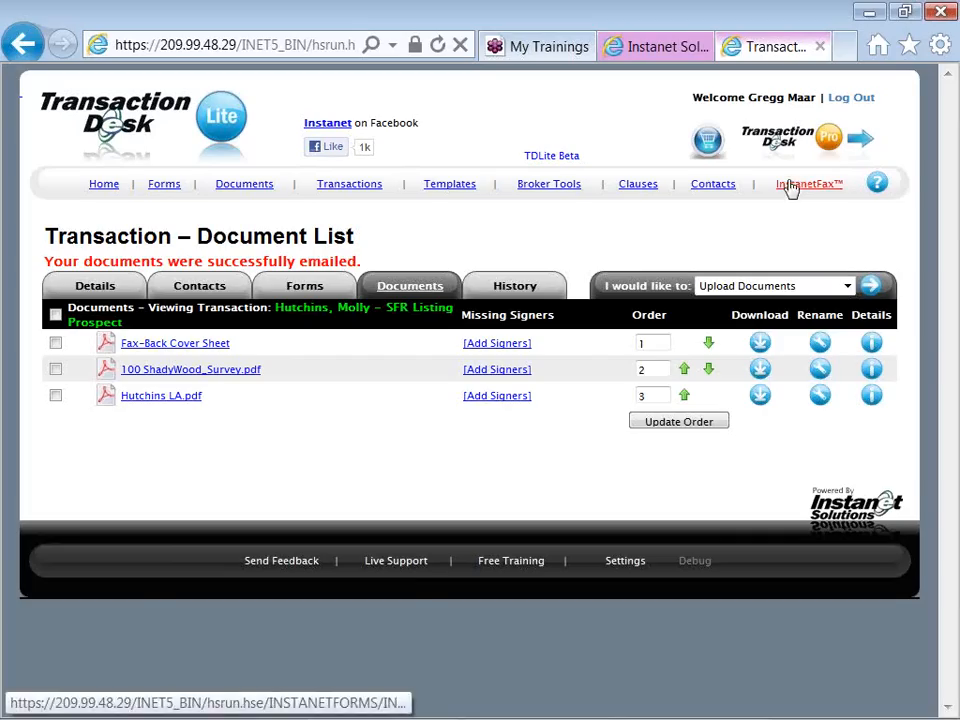
Start an InstanetFax cover sheet and choose the transaction's seller from the contacts as recipient
left_click(793, 192)
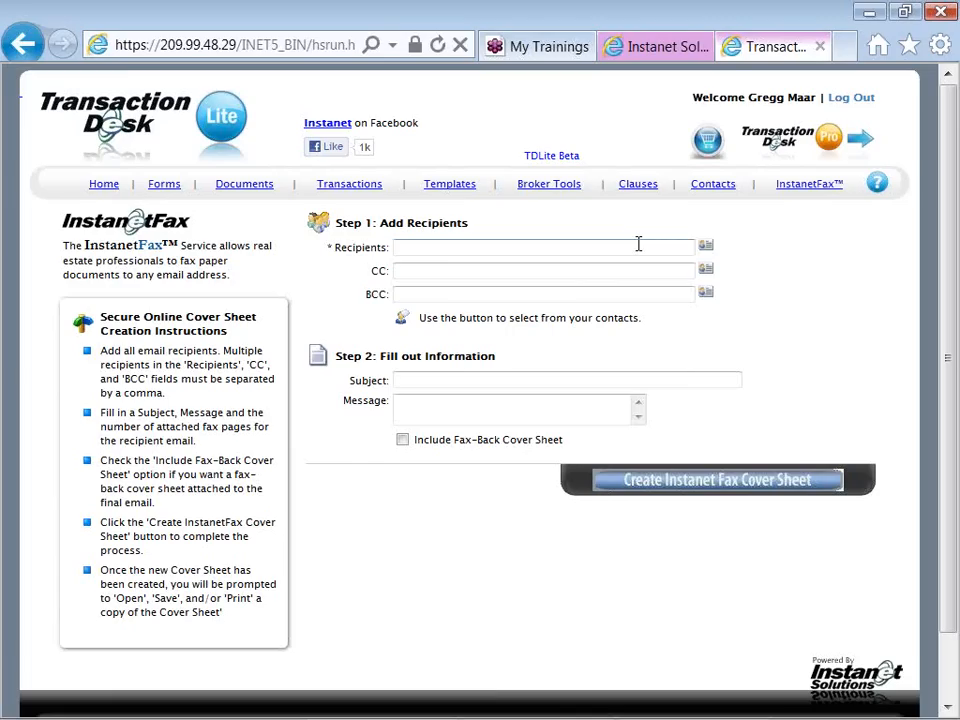
left_click(705, 247)
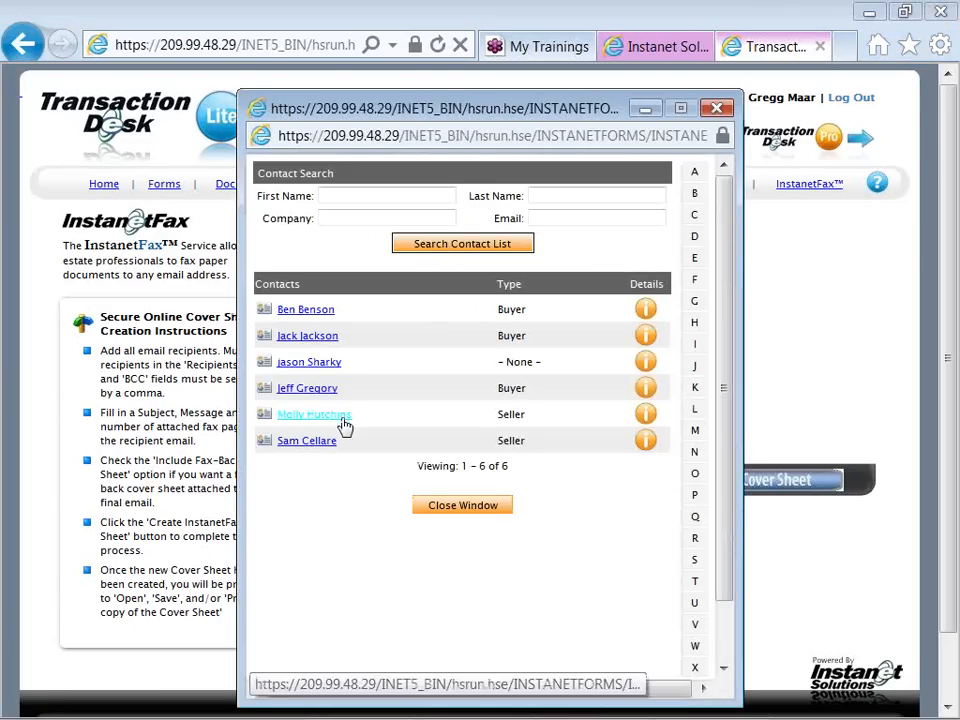
left_click(343, 424)
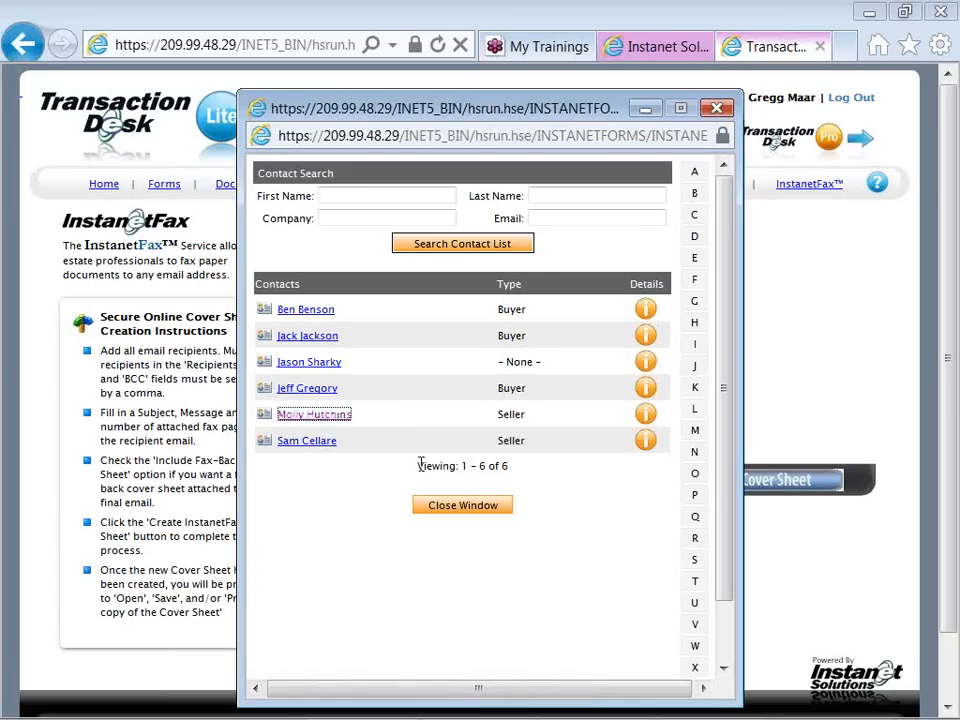
left_click(440, 506)
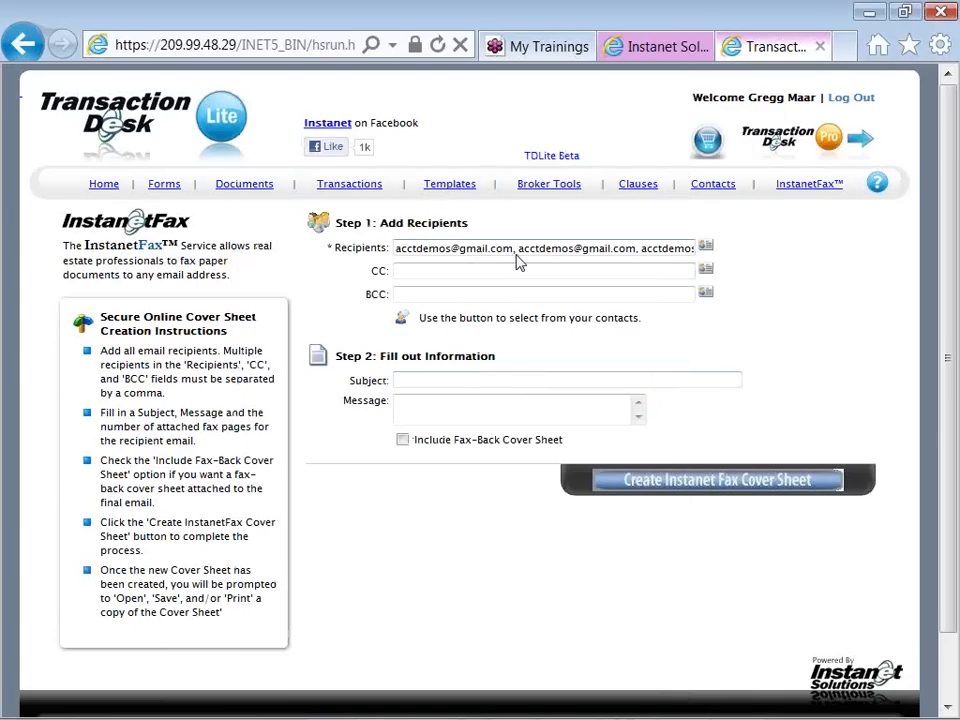
Remove the duplicate email addresses from the cover sheet's recipients, keeping only the first one
key("Delete")
key("Delete")
key("Delete")
key("Delete")
key("Delete")
key("Delete")
key("Delete")
key("Delete")
key("Delete")
key("Delete")
key("Delete")
key("Delete")
key("Delete")
key("Delete")
key("Delete")
key("Delete")
key("Delete")
key("Delete")
key("Delete")
key("Delete")
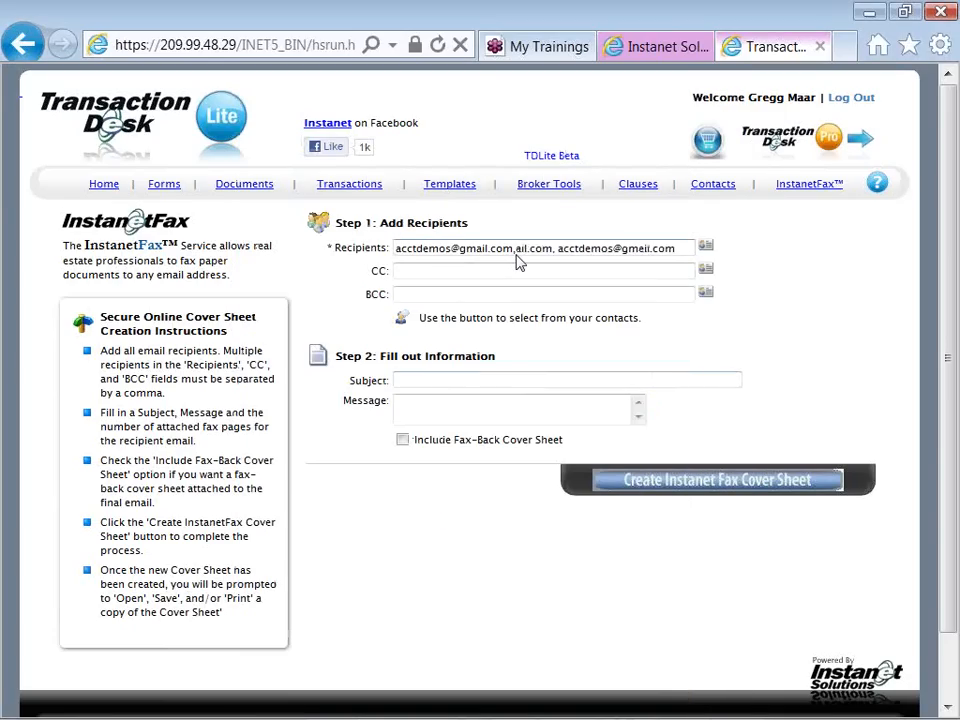
key("Delete")
key("Delete")
key("Delete")
key("Delete")
key("Delete")
key("Delete")
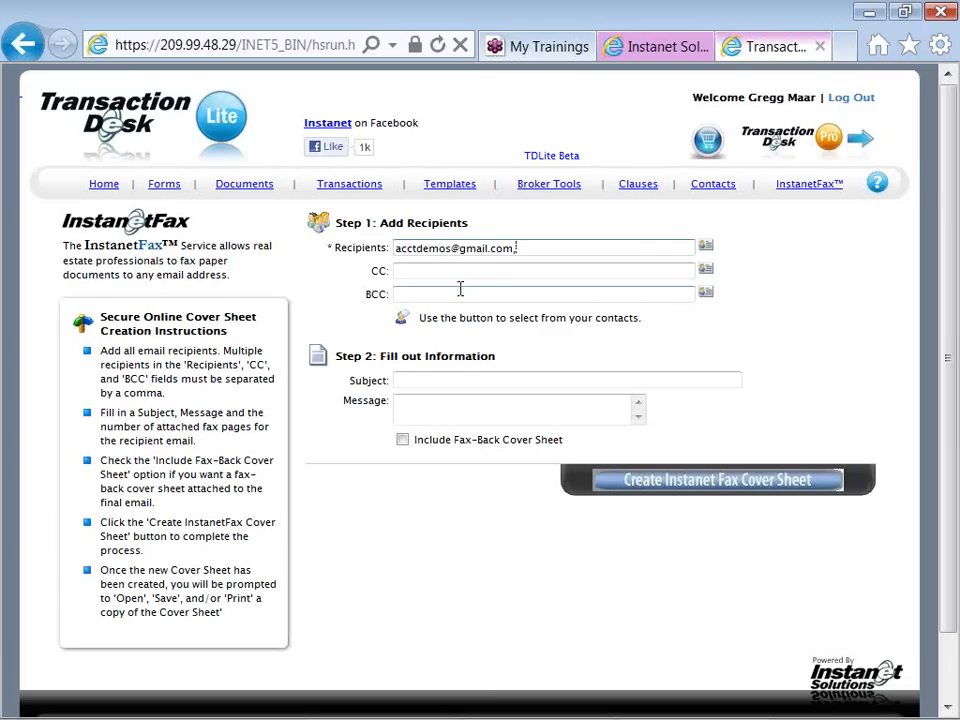
Fill in the cover sheet's subject "Listing Agreement" and the message "Please review and call with questions. Gd"
left_click(423, 381)
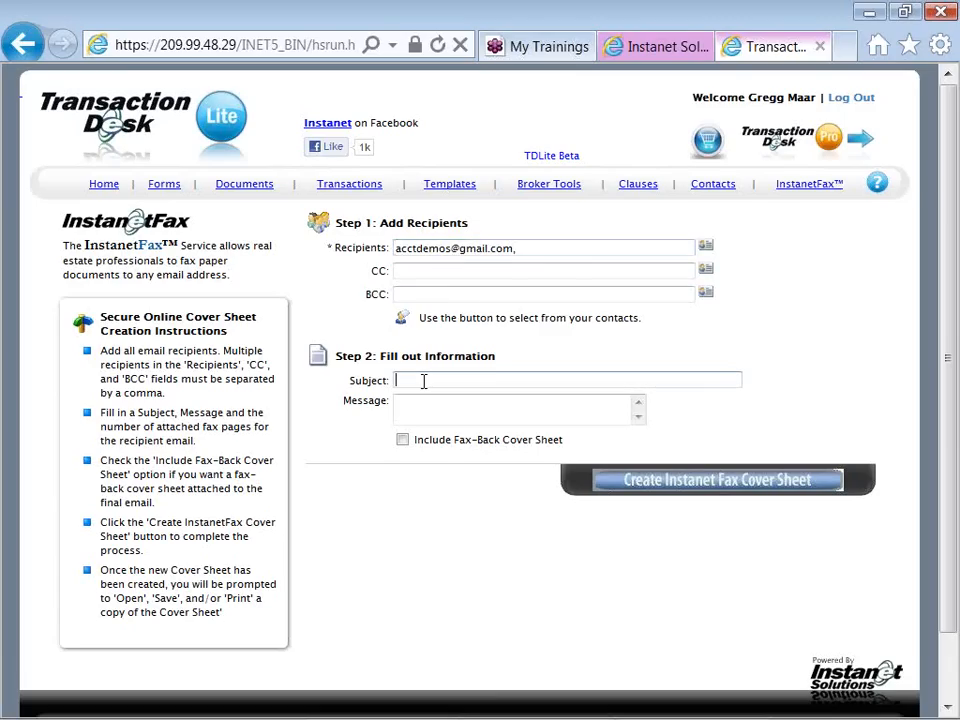
type("LIsting AG")
key("BackSpace")
type("greement")
key("Tab")
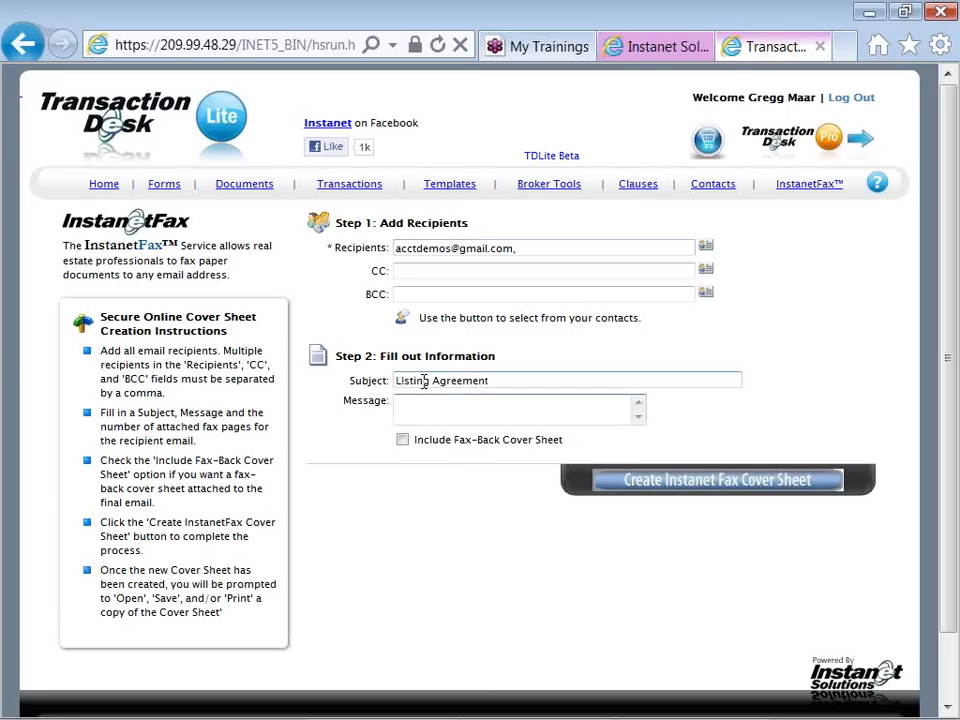
type("Please review and call ")
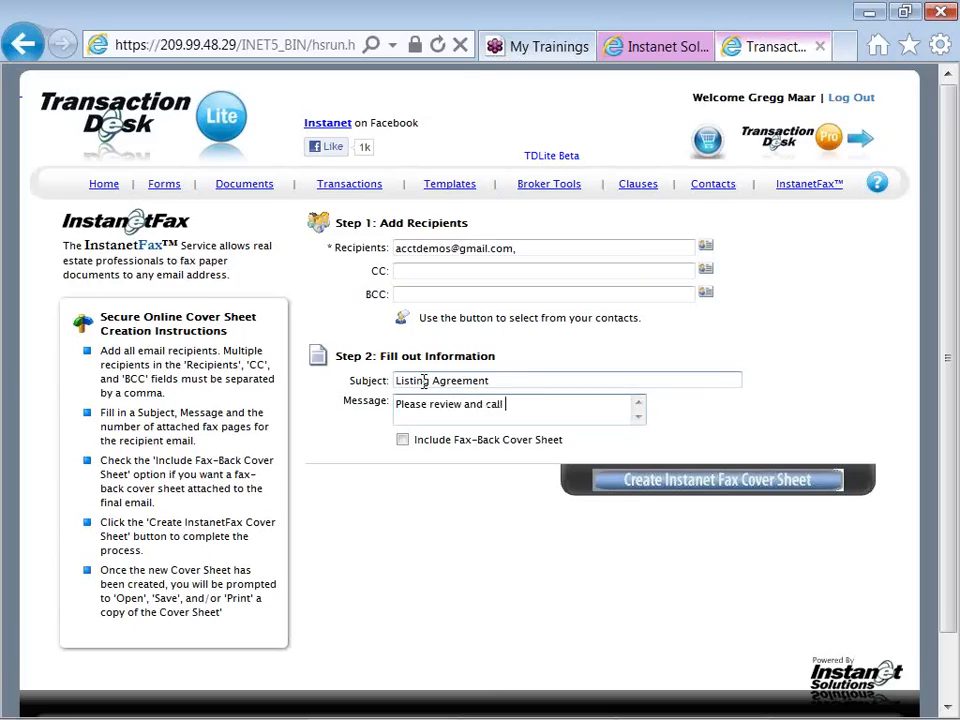
type("with questions. Gd")
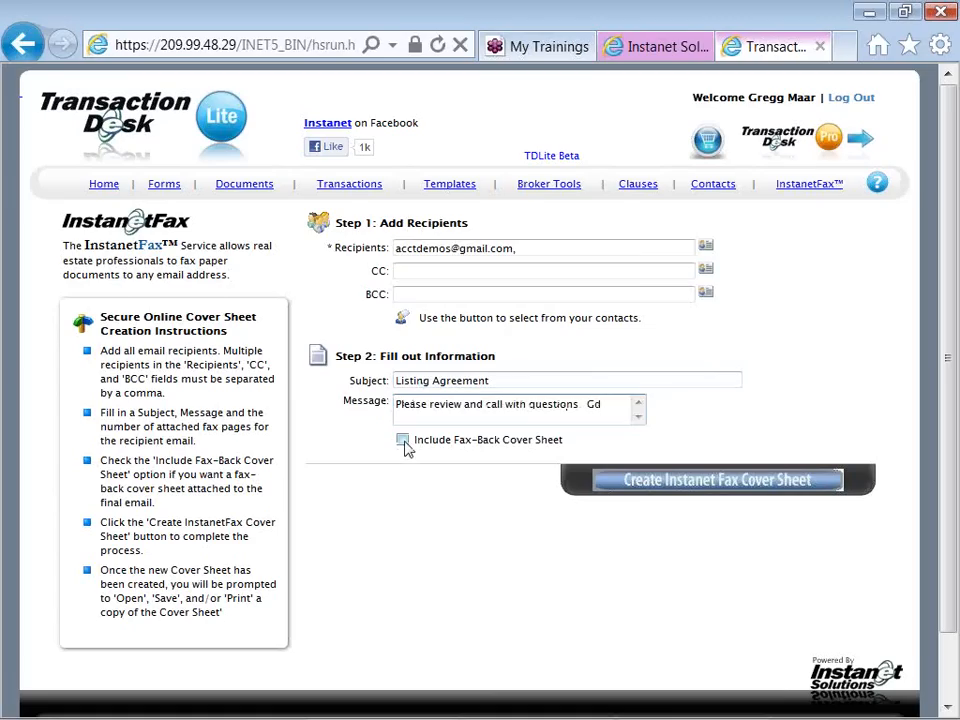
Include the fax-back cover sheet, remove the trailing comma after the recipient's address, and create the InstanetFax cover sheet
left_click(403, 441)
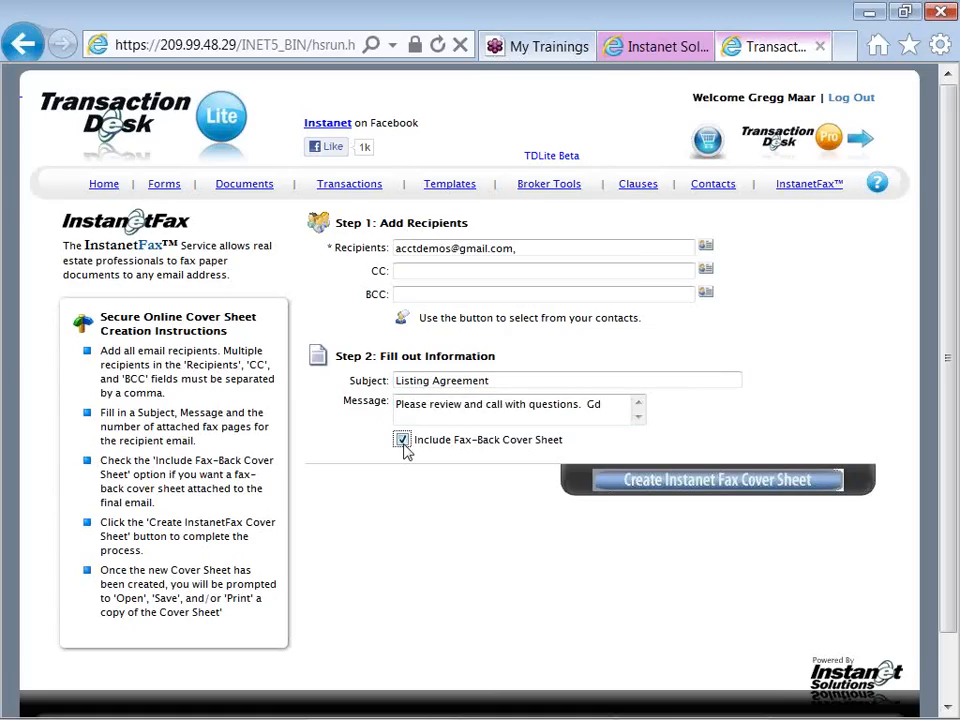
left_click(651, 490)
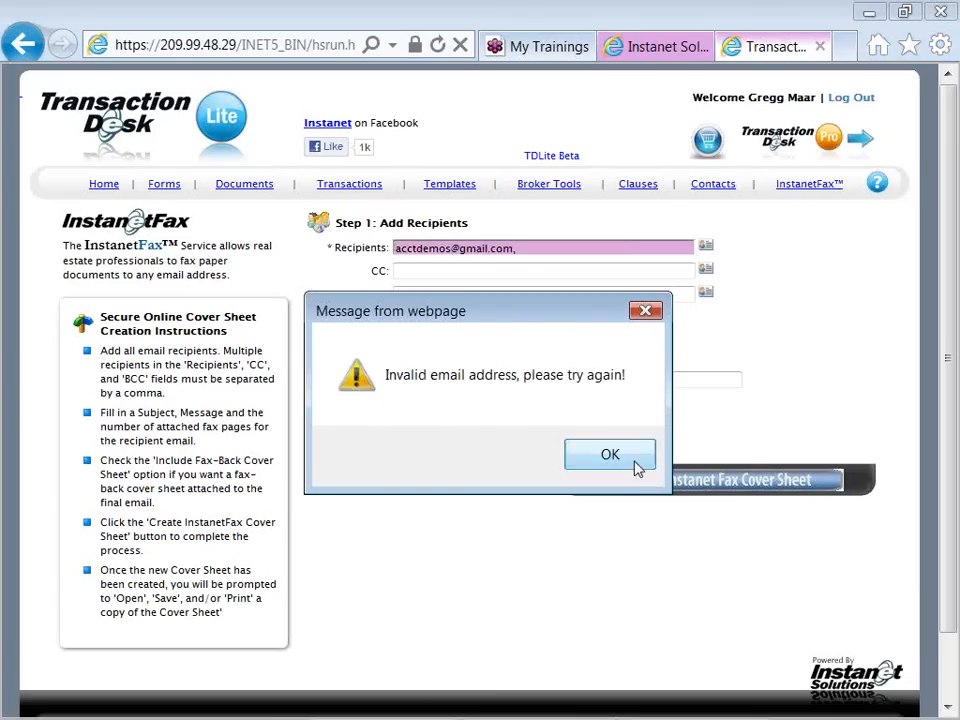
left_click(636, 462)
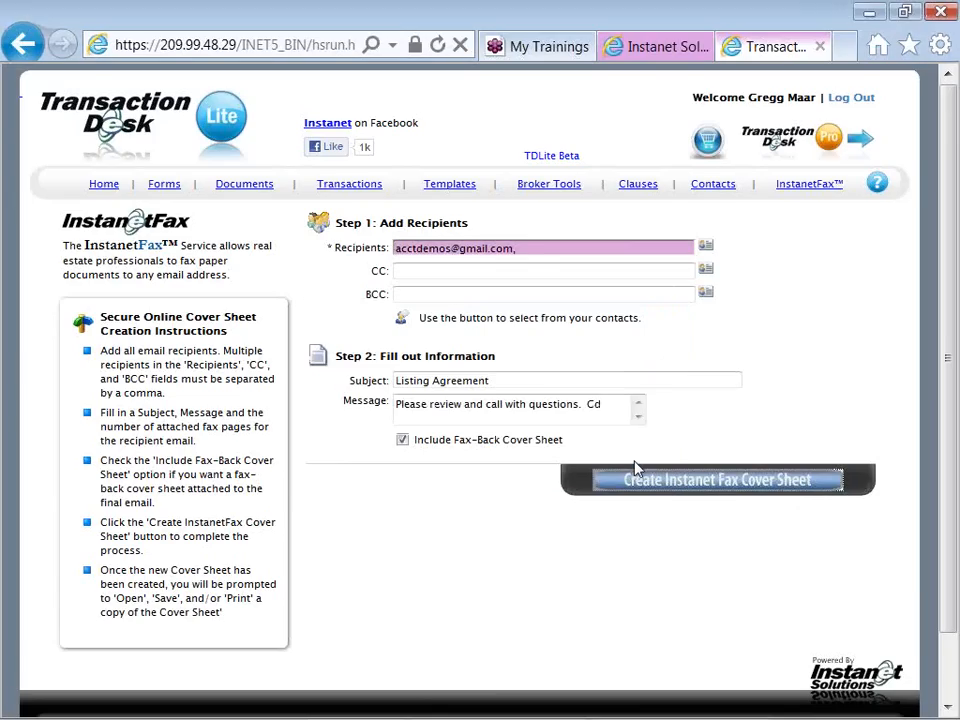
left_click(524, 250)
key("BackSpace")
key("BackSpace")
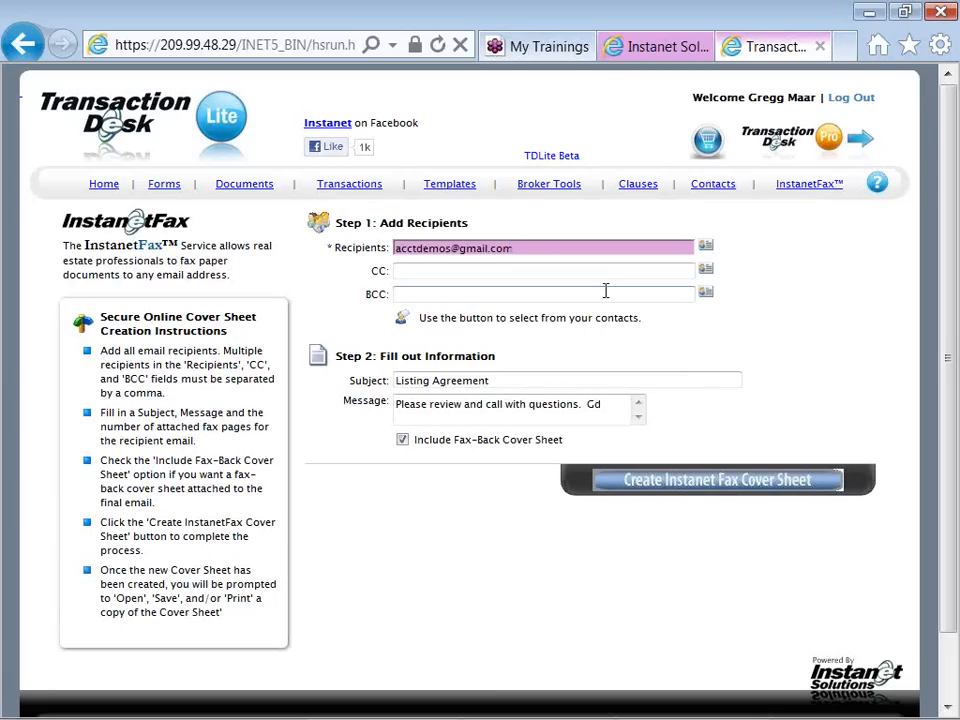
left_click(679, 490)
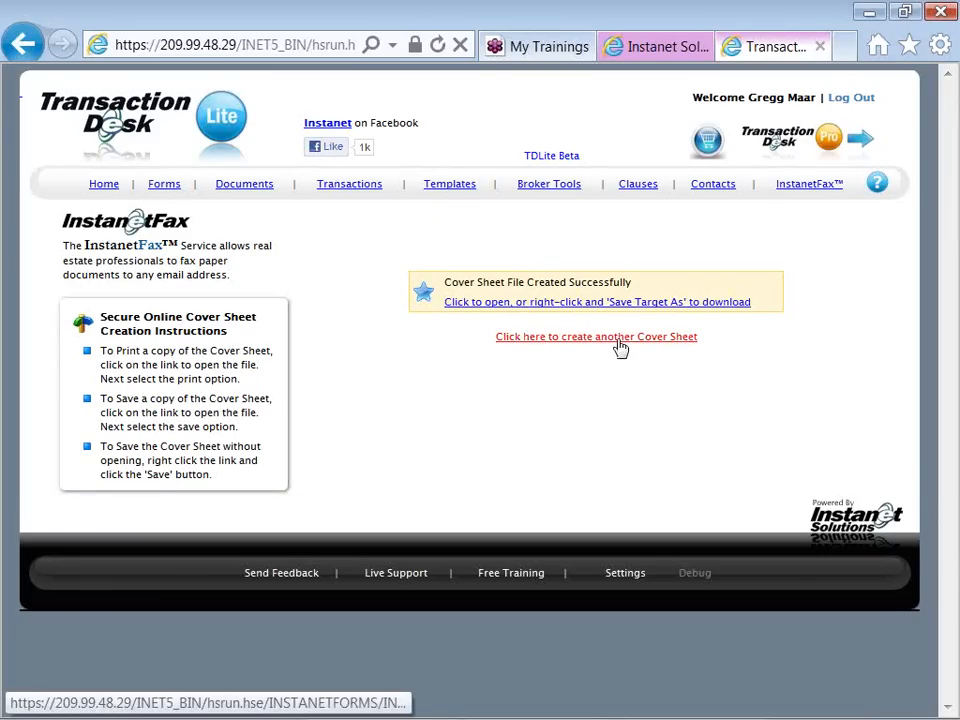
Open the created cover sheet and review its barcode, fax instructions, recipient, subject and notes
left_click(597, 303)
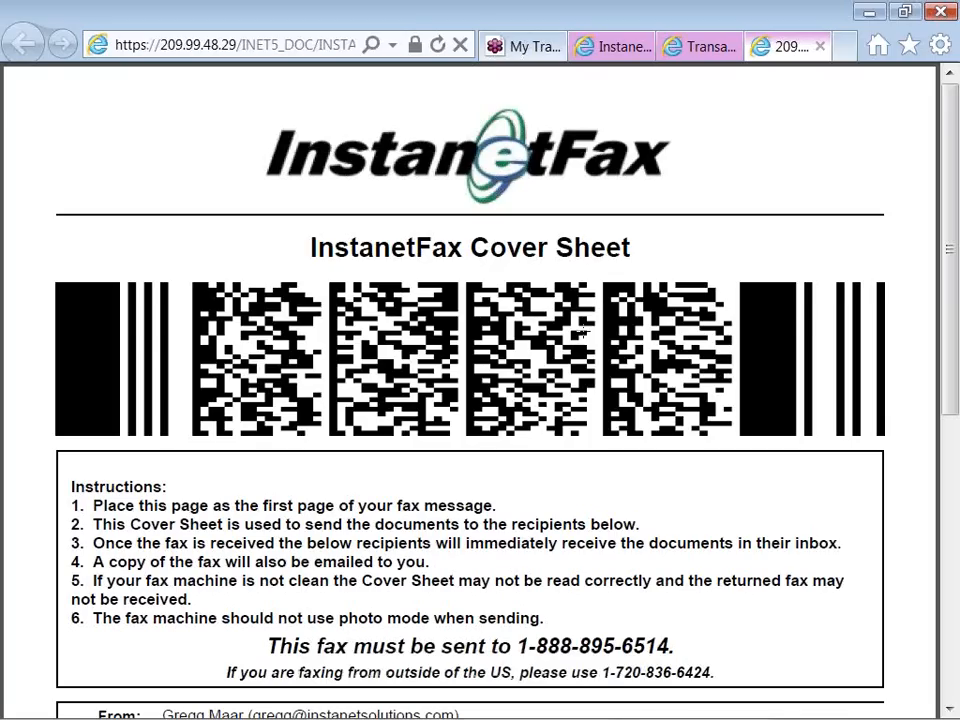
left_click(582, 333)
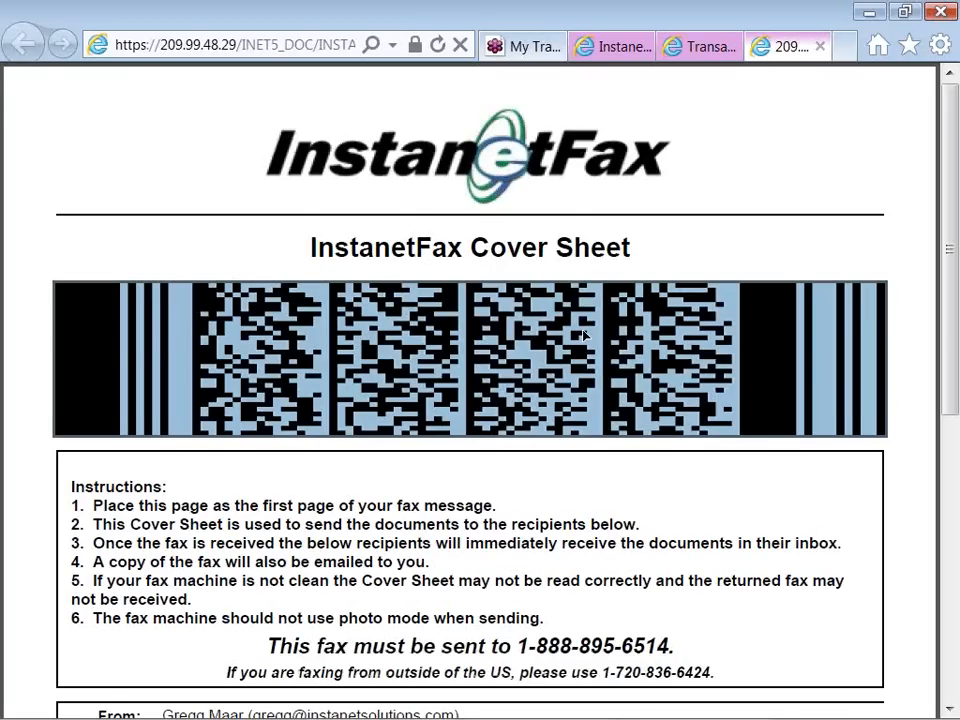
scroll(583, 335, "down", 2)
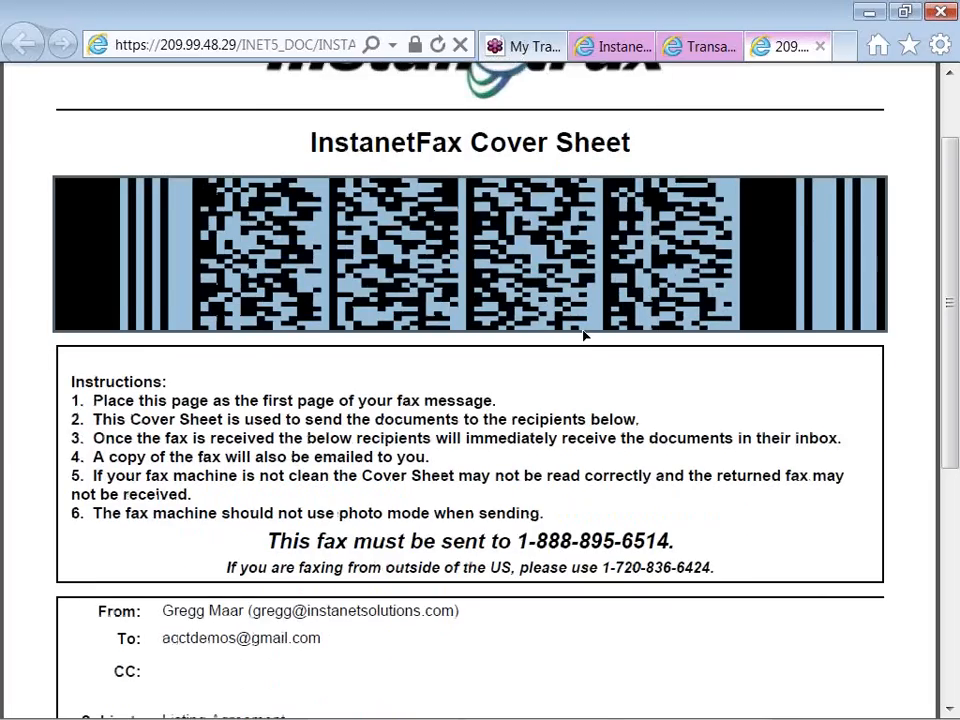
scroll(585, 336, "down", 2)
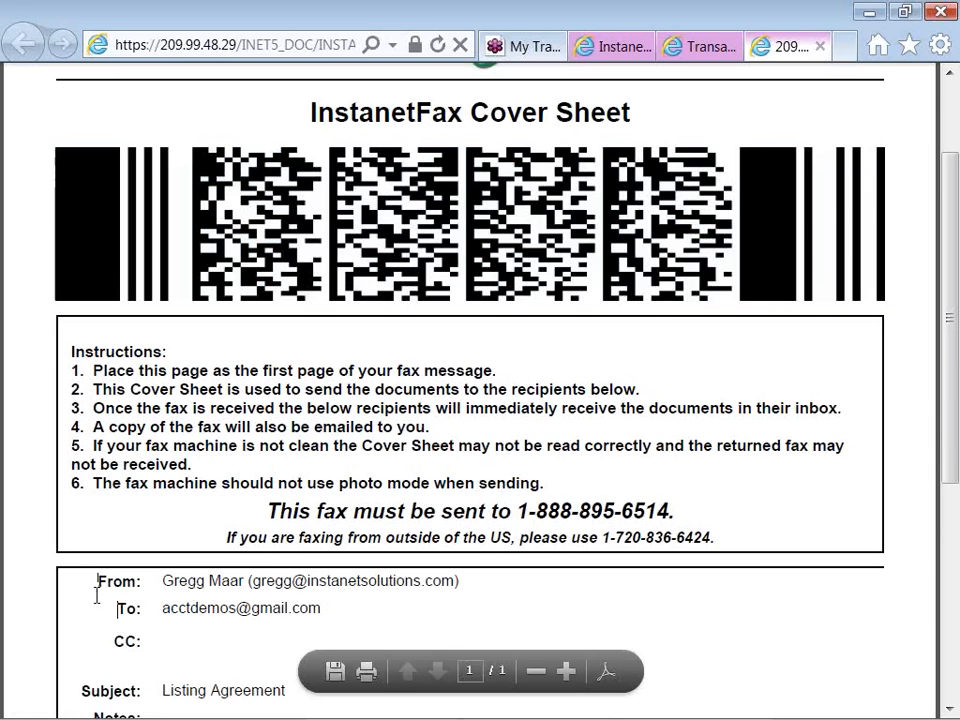
scroll(96, 595, "down", 3)
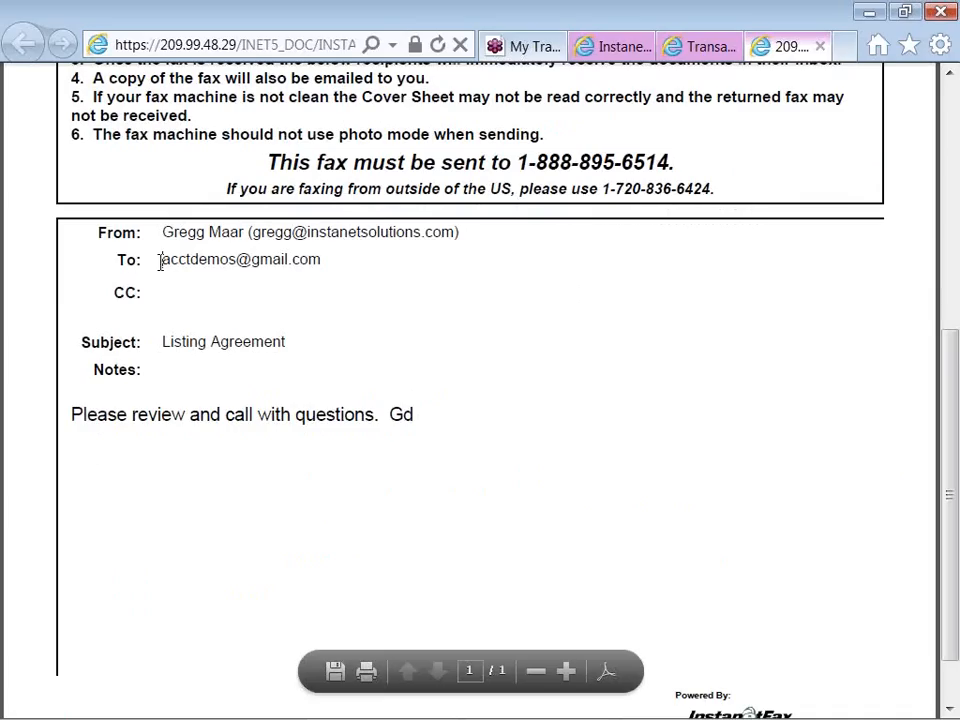
left_click_drag(154, 262, 218, 265)
left_click(226, 266)
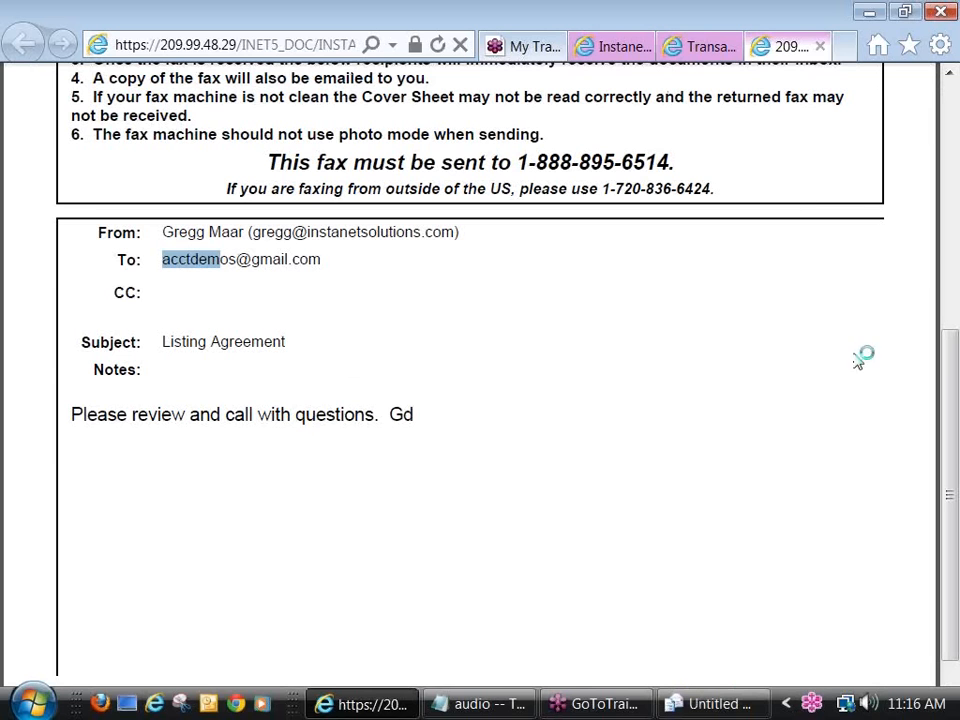
left_click(720, 705)
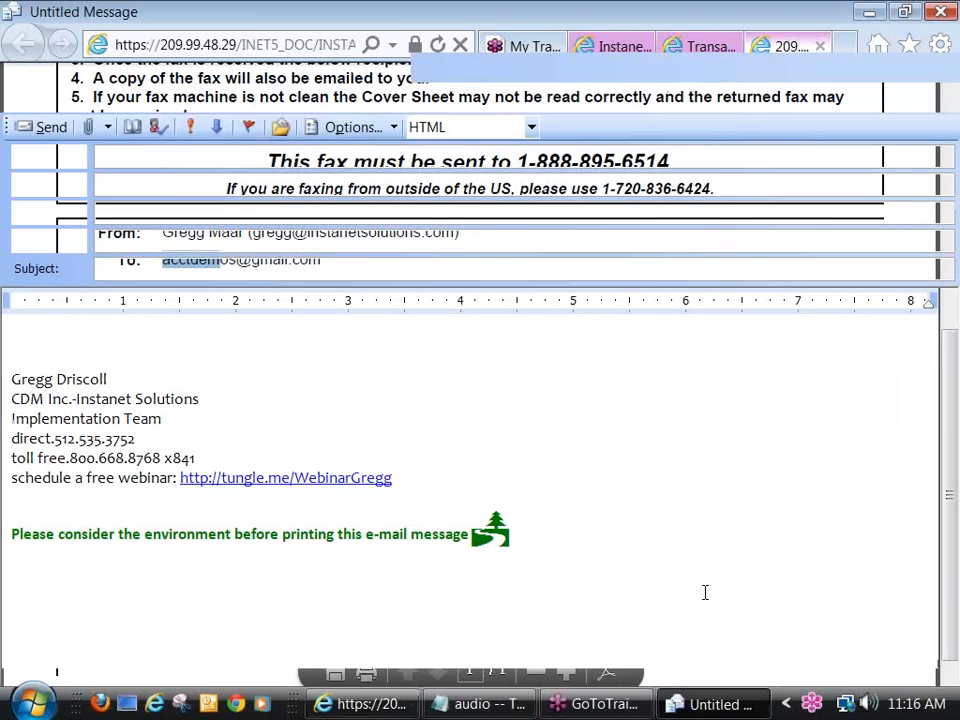
left_click(940, 11)
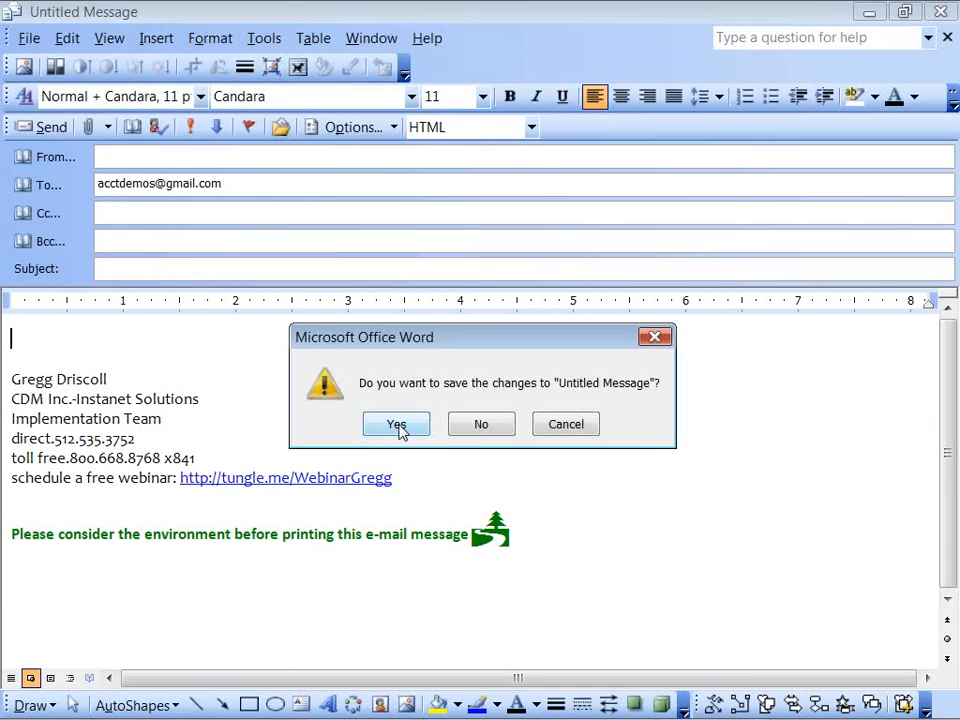
left_click(478, 424)
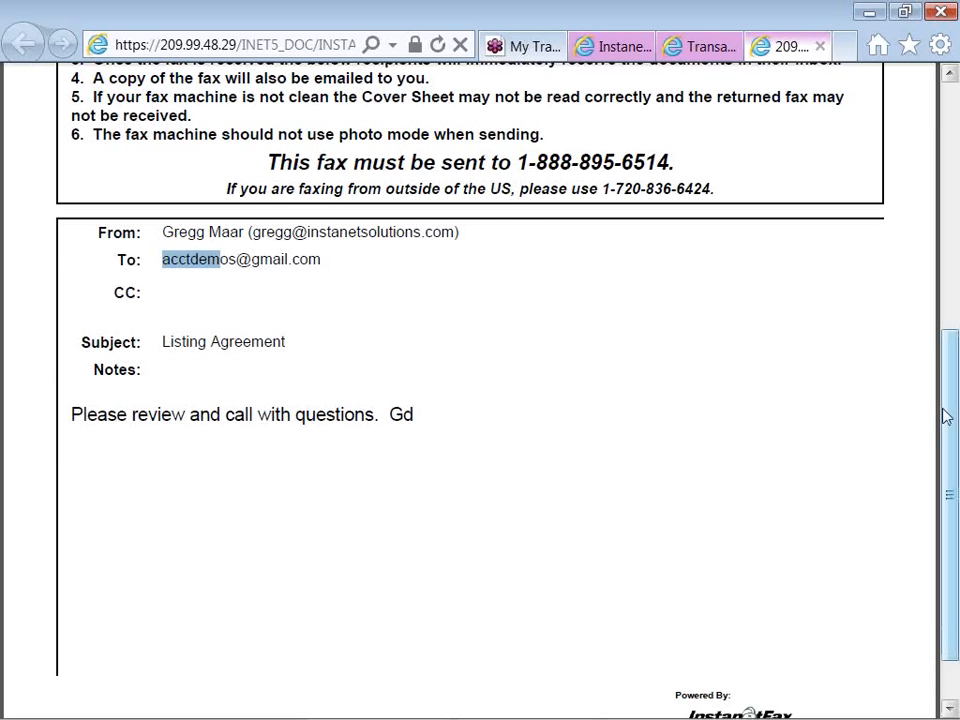
Review the cover sheet's fax instructions and barcode again, and return to the TransactionDesk home page
left_click_drag(945, 416, 945, 276)
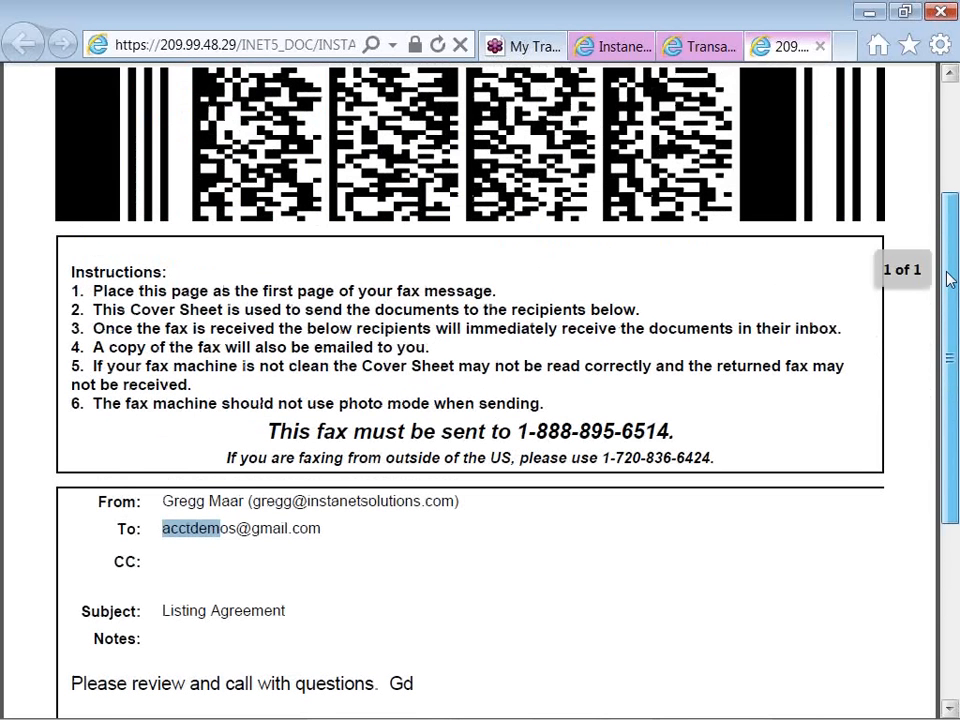
left_click_drag(949, 279, 950, 170)
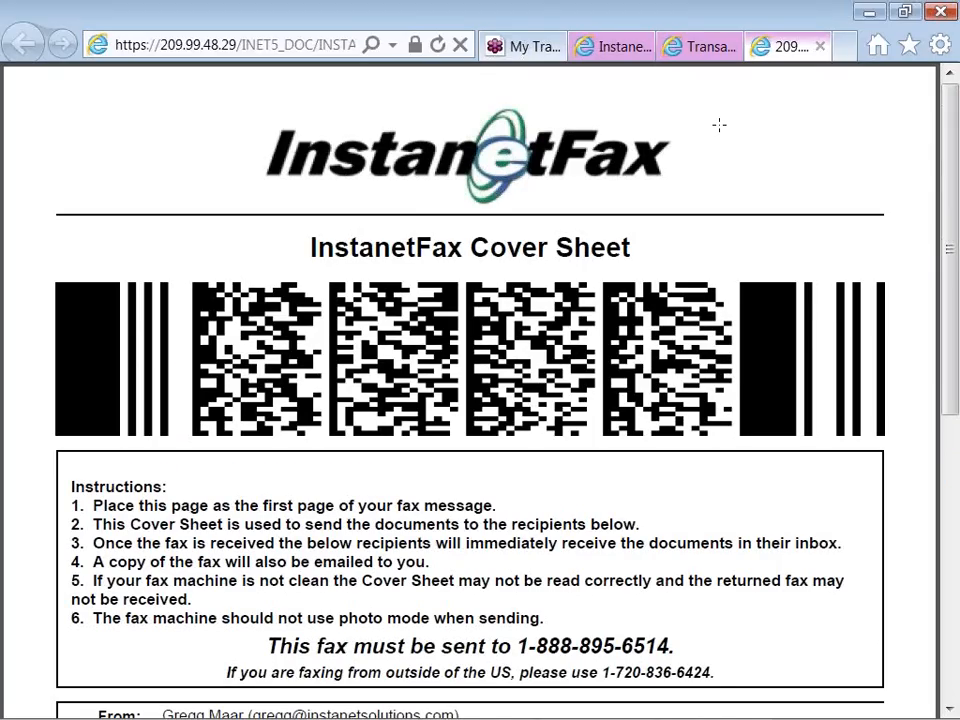
left_click(705, 57)
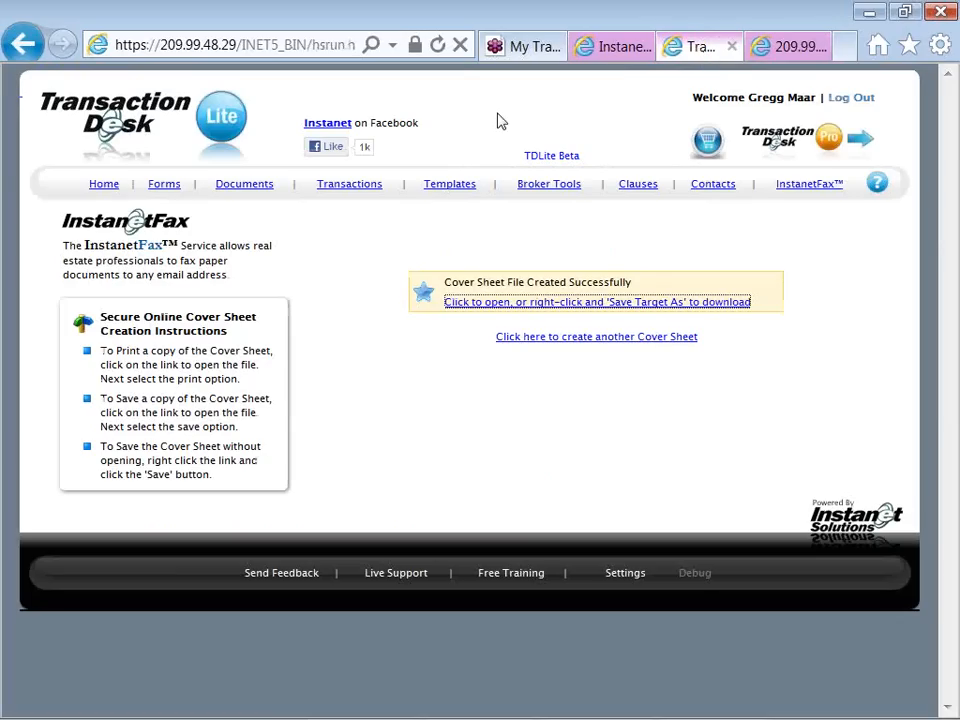
left_click(104, 185)
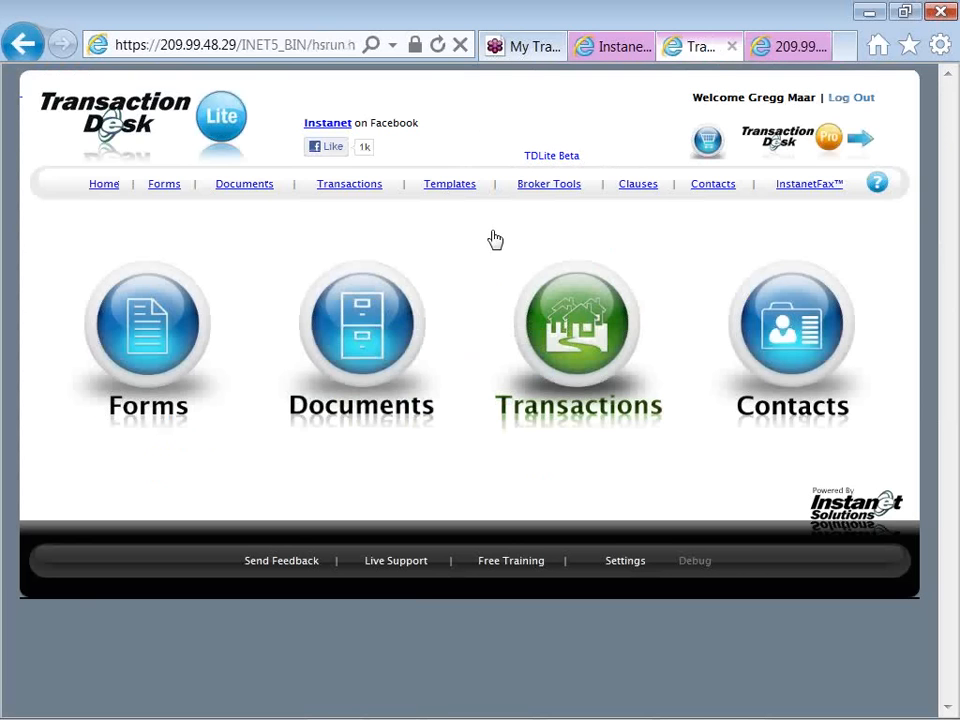
Switch to the "audio -- TD Lite" Notepad file and add a "Toll Free Support:" line with the support phone number below the YouTube address
key("alt+Tab")
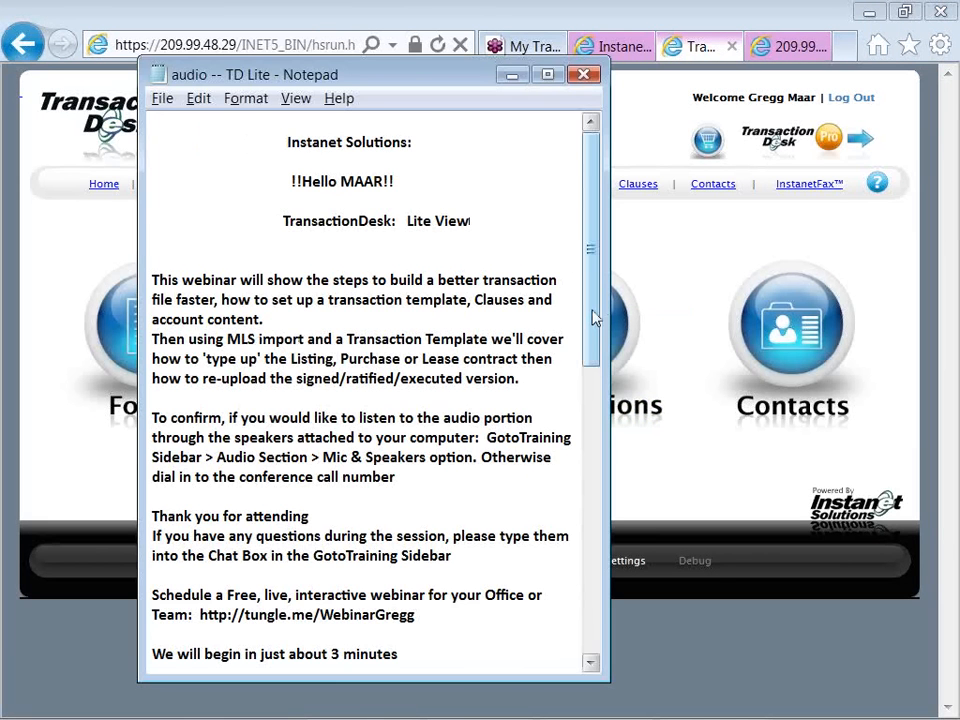
left_click_drag(595, 318, 589, 553)
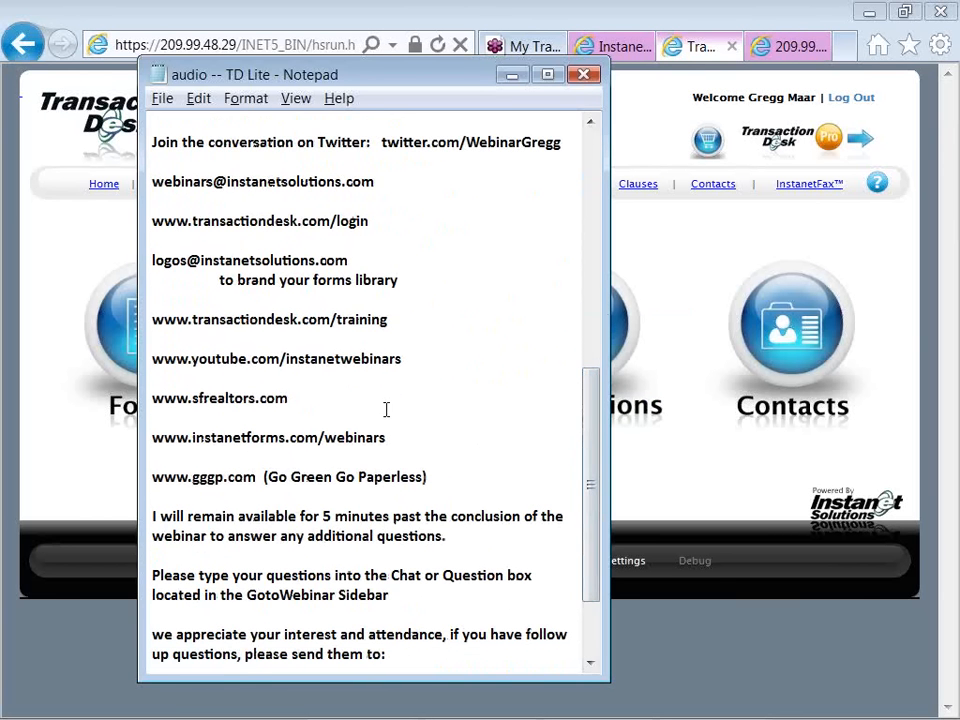
left_click(407, 359)
key("Return")
key("Return")
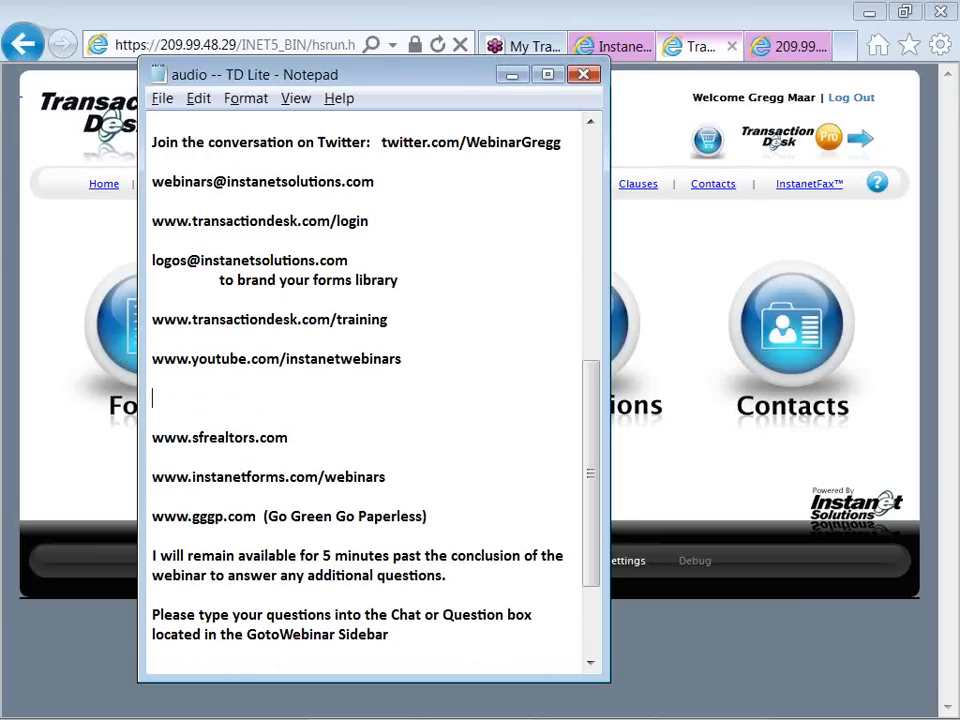
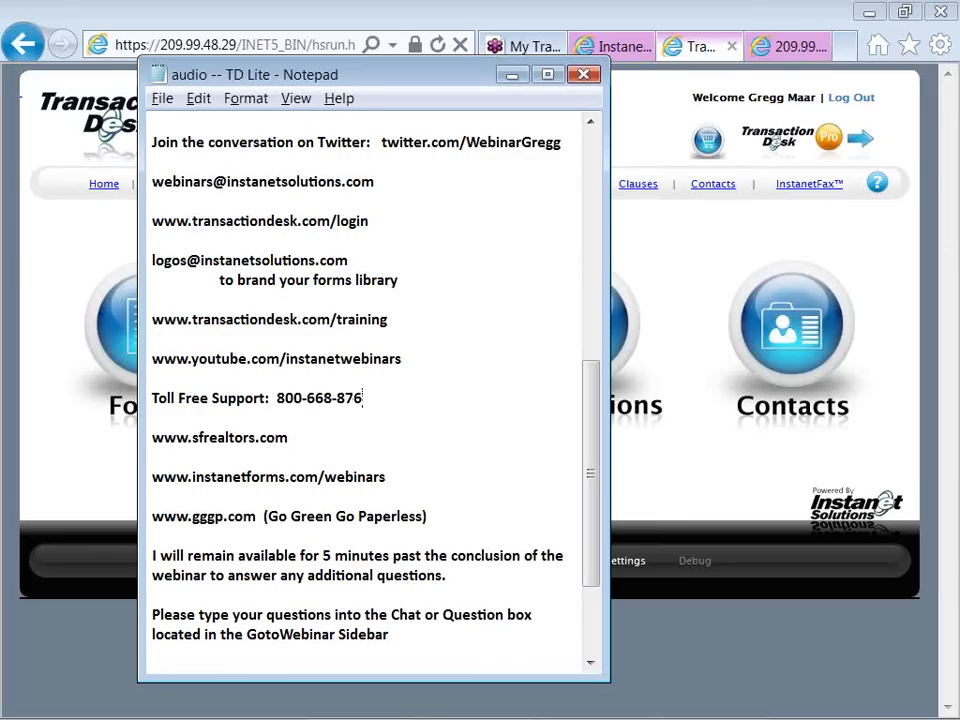
key("Delete")
key("Delete")
key("Delete")
key("Delete")
key("Delete")
key("Delete")
key("Delete")
key("Delete")
key("Delete")
key("Delete")
key("Delete")
key("Delete")
key("Delete")
key("Delete")
key("Delete")
key("Delete")
key("Delete")
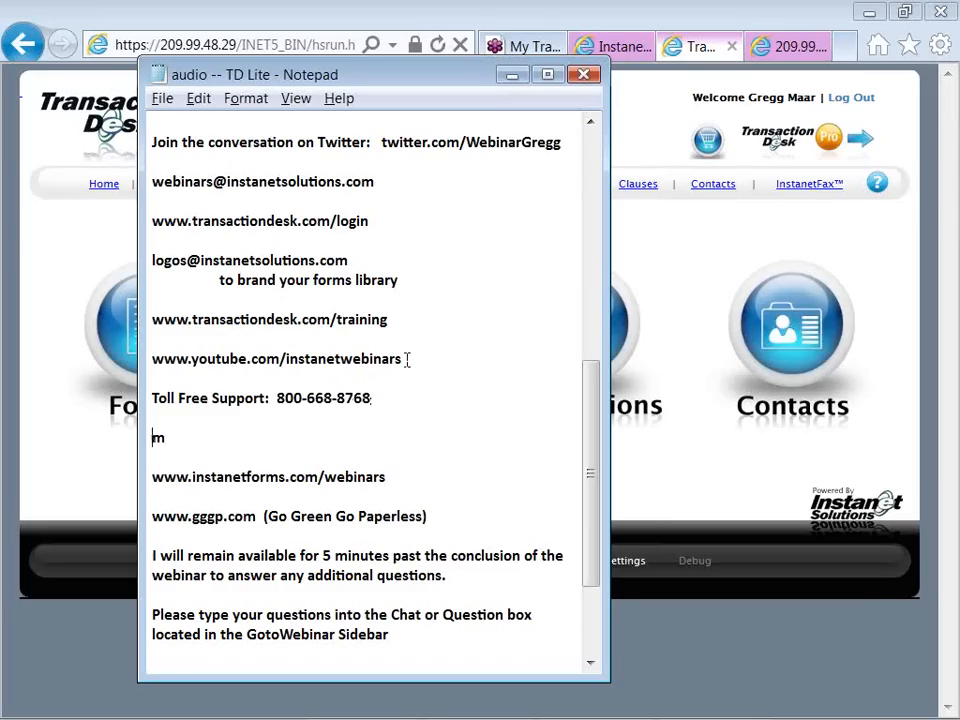
key("Delete")
key("Delete")
key("Delete")
key("Delete")
key("Delete")
key("Delete")
key("Delete")
key("Delete")
key("Delete")
key("Delete")
key("Delete")
key("Delete")
key("Delete")
key("Delete")
key("Delete")
key("Delete")
key("Delete")
key("Delete")
key("Delete")
key("Delete")
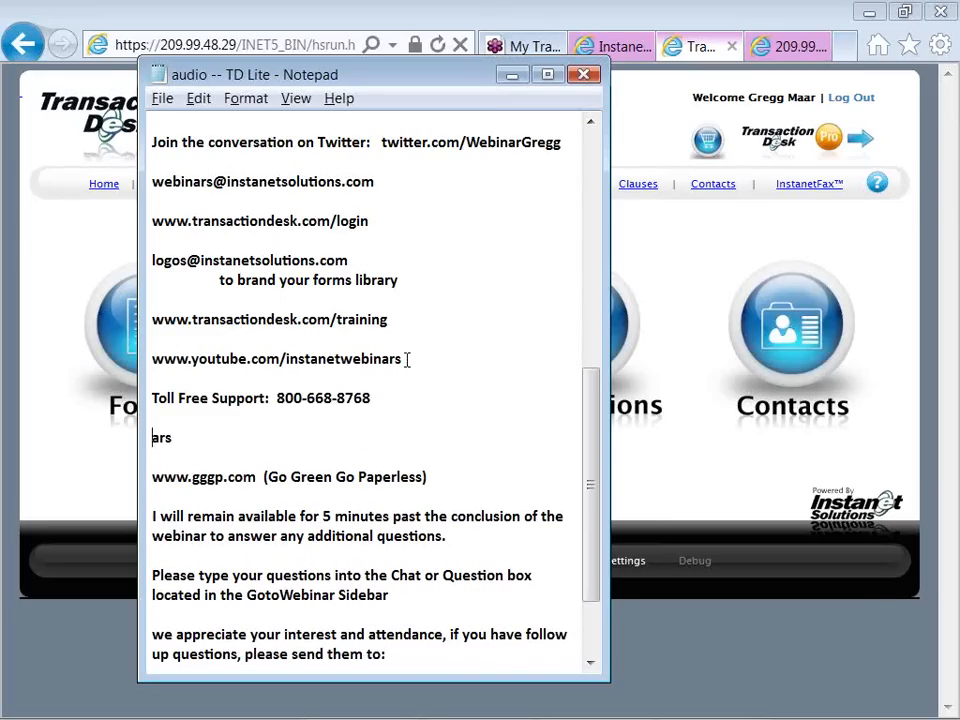
key("Delete")
key("Delete")
key("Delete")
key("Delete")
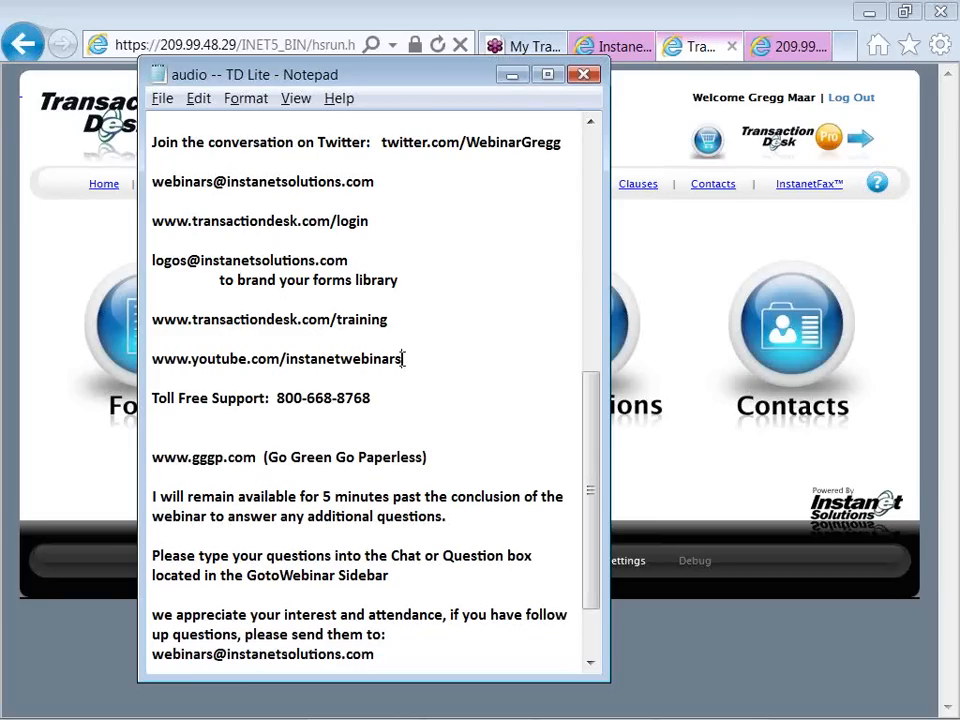
left_click_drag(403, 358, 154, 365)
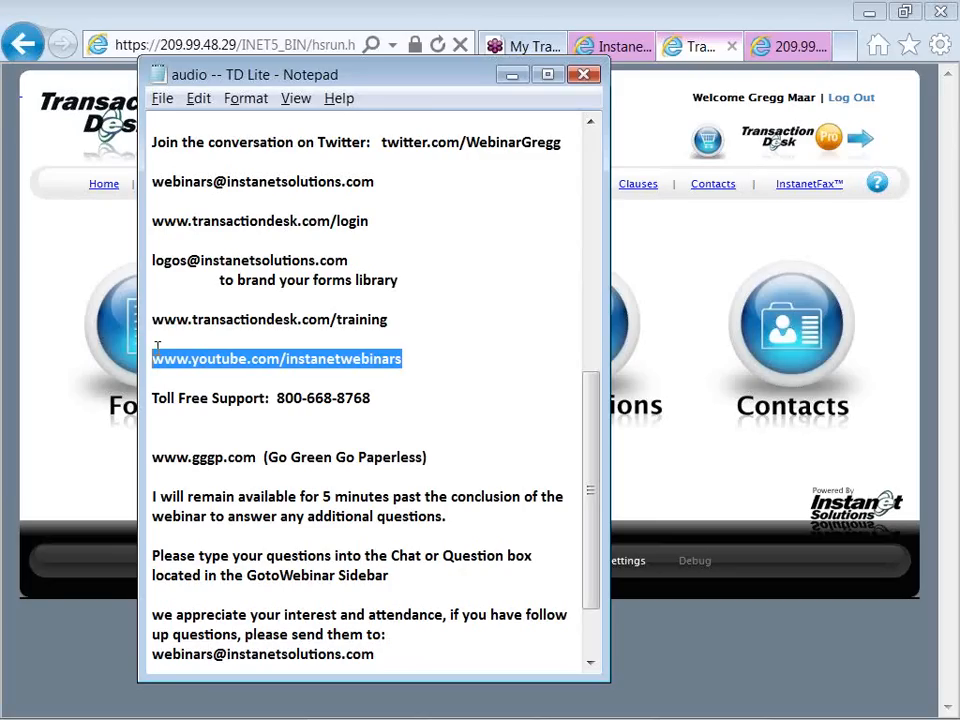
mouse_move(157, 345)
left_mouse_down()
mouse_move(191, 349)
mouse_move(152, 358)
left_mouse_up()
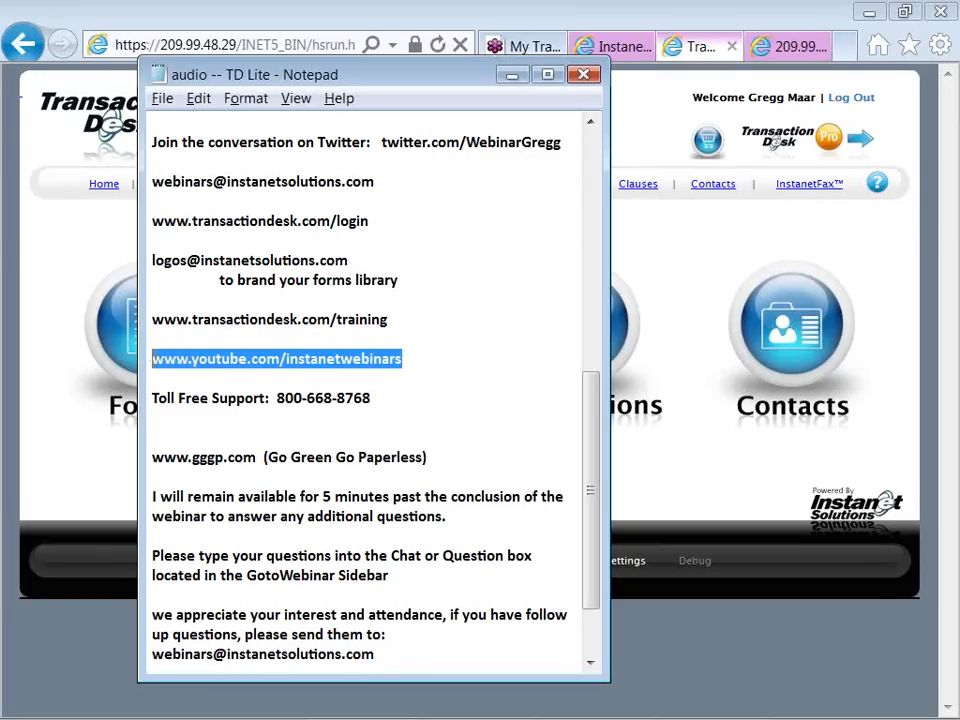